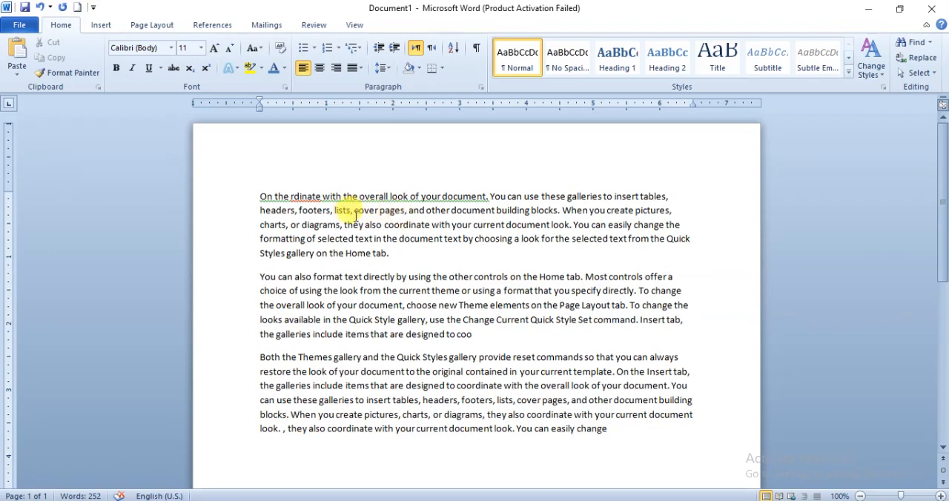
# - Colour the passage "they also coordinate with your current document look. You can easily change" in the first paragraph red
pyautogui.moveTo(344, 225); pyautogui.dragTo(660, 225)
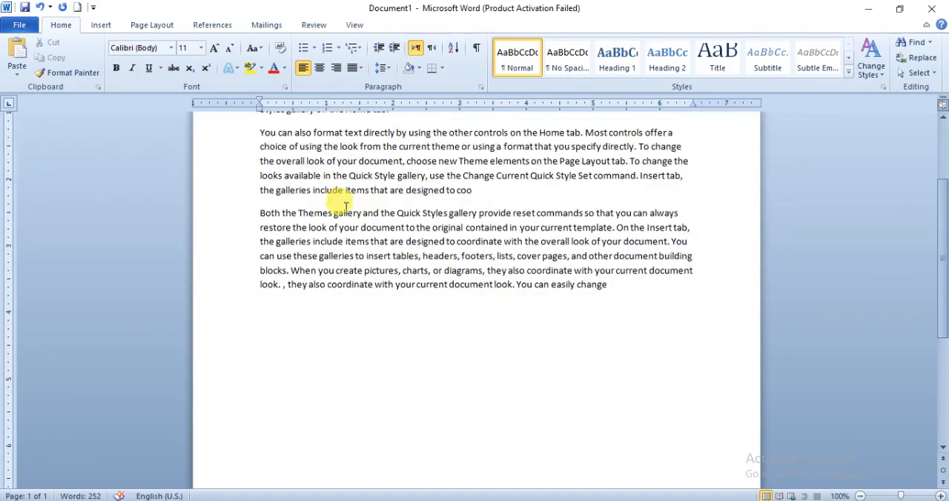
pyautogui.scroll(5, 349, 208)
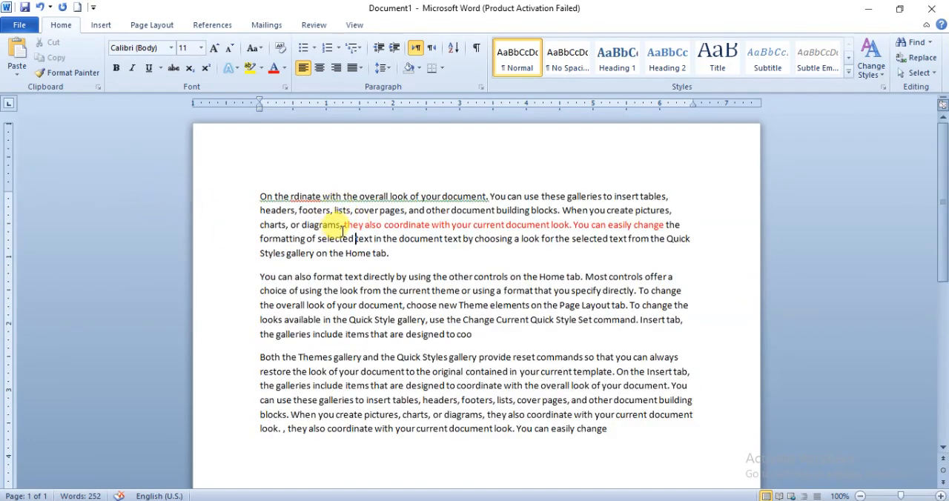
# - Cut the red passage from the first paragraph and paste it at the end of the second paragraph, after "coo"
pyautogui.moveTo(345, 227); pyautogui.dragTo(663, 224)
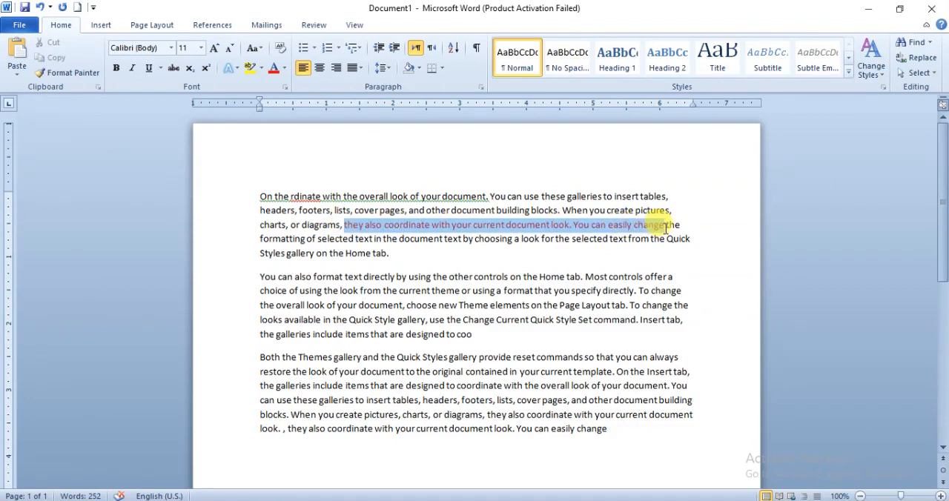
pyautogui.click(477, 335)
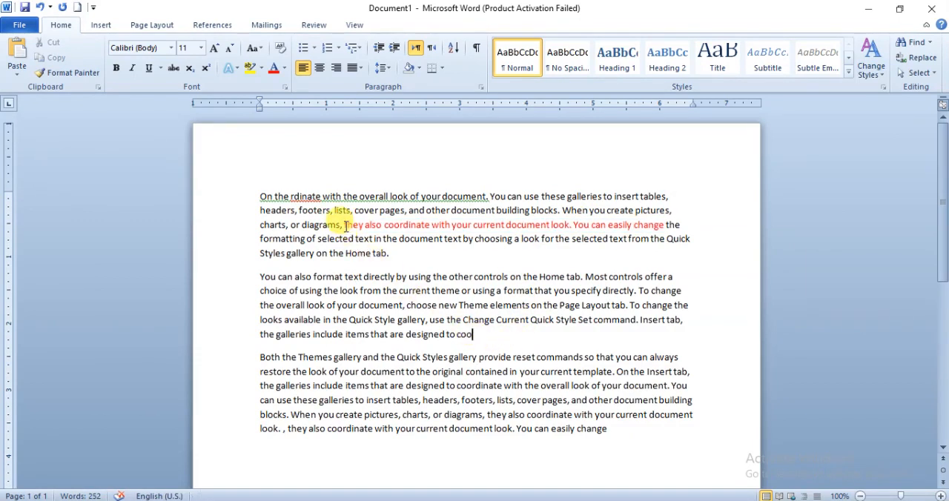
pyautogui.moveTo(344, 227); pyautogui.dragTo(652, 230)
pyautogui.hotkey('ctrl', 'c')
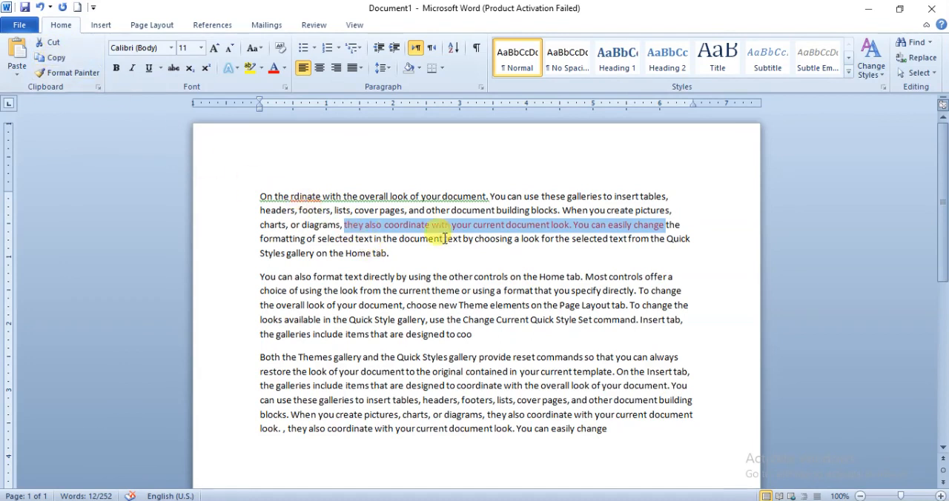
pyautogui.click(56, 50)
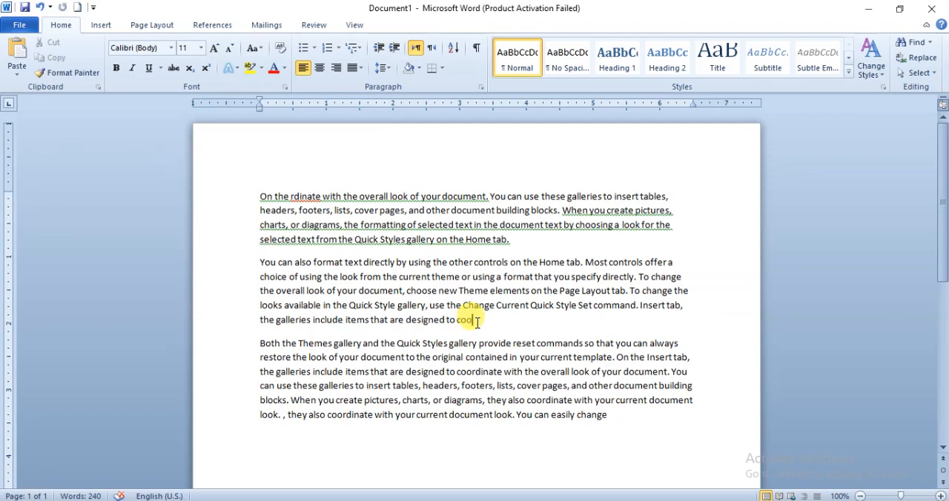
pyautogui.click(19, 61)
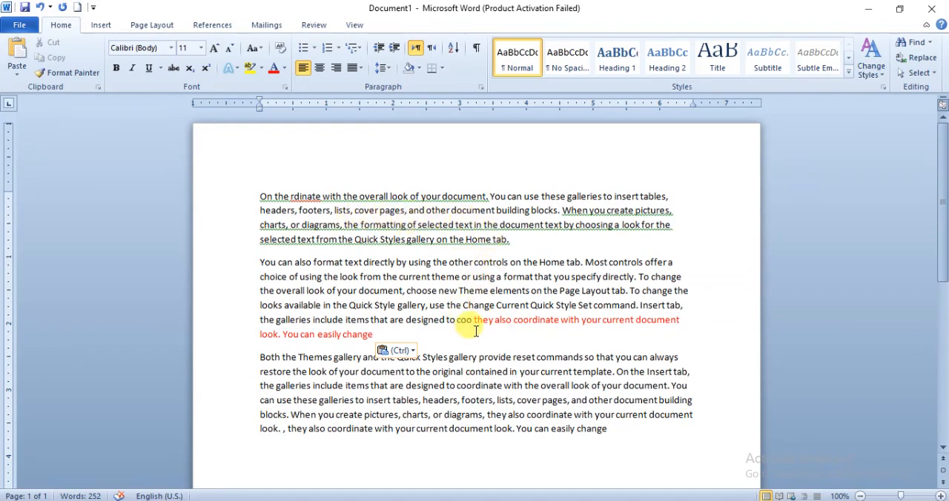
pyautogui.moveTo(472, 320); pyautogui.dragTo(483, 334)
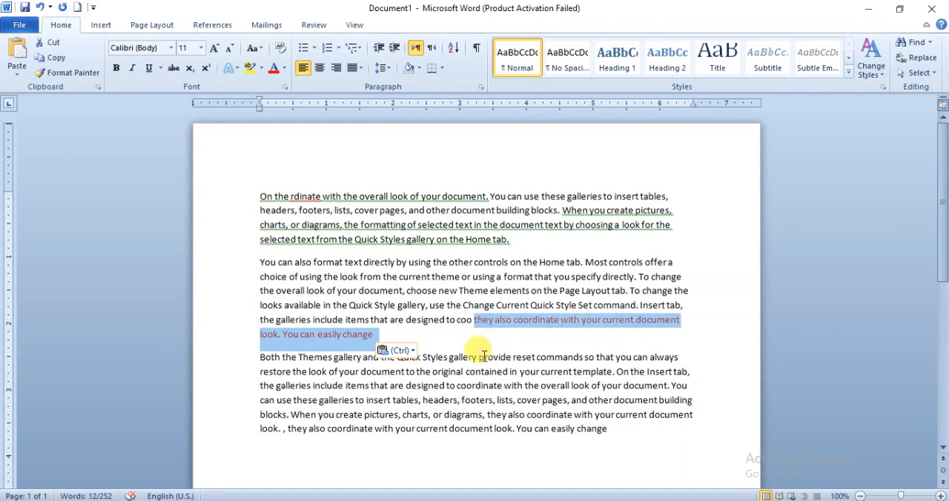
pyautogui.click(429, 291)
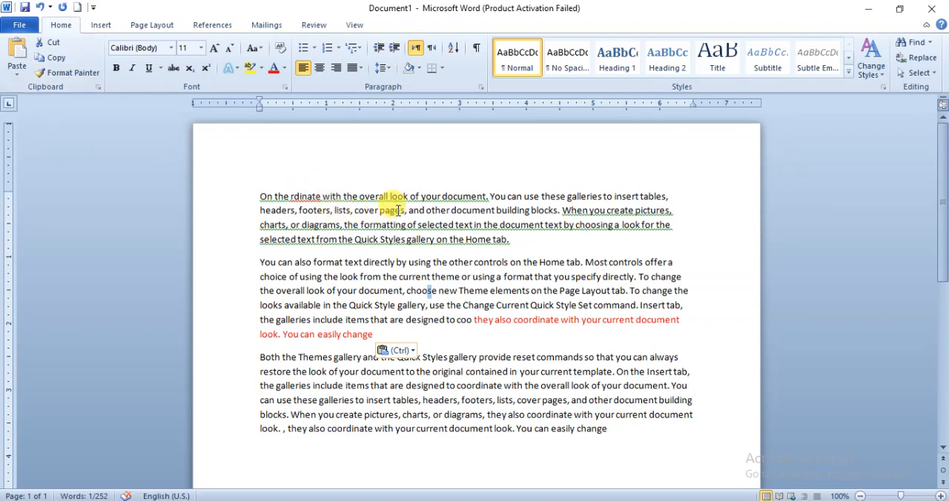
# - Colour the words "and other document building blocks. When you create" in the first paragraph orange
pyautogui.moveTo(408, 212); pyautogui.dragTo(635, 212)
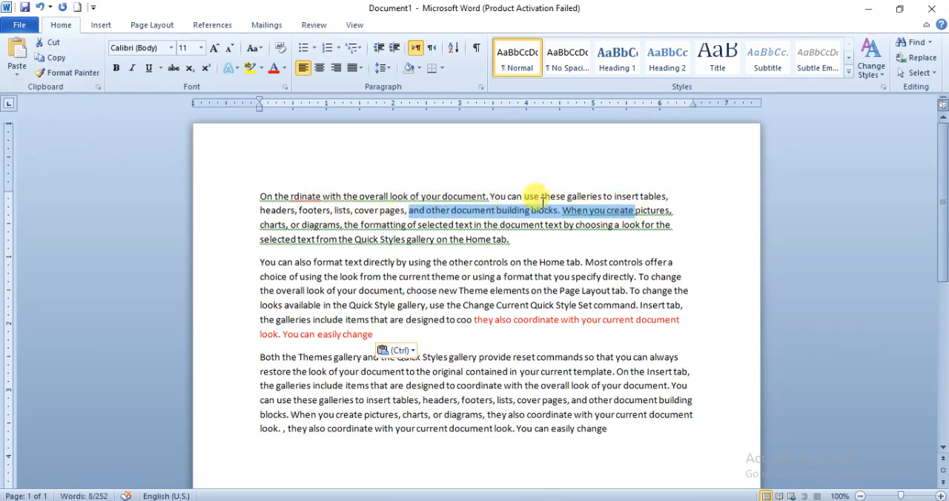
pyautogui.click(284, 67)
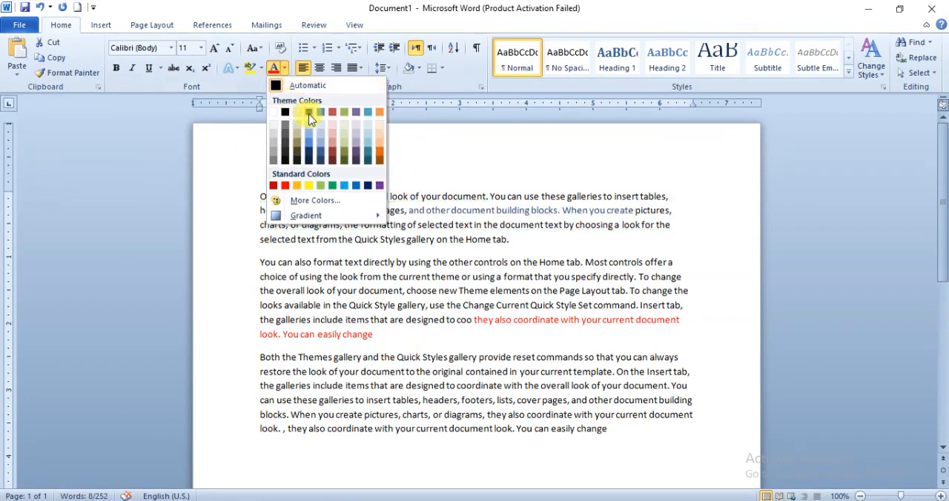
pyautogui.click(379, 151)
pyautogui.moveTo(505, 253); pyautogui.dragTo(505, 256)
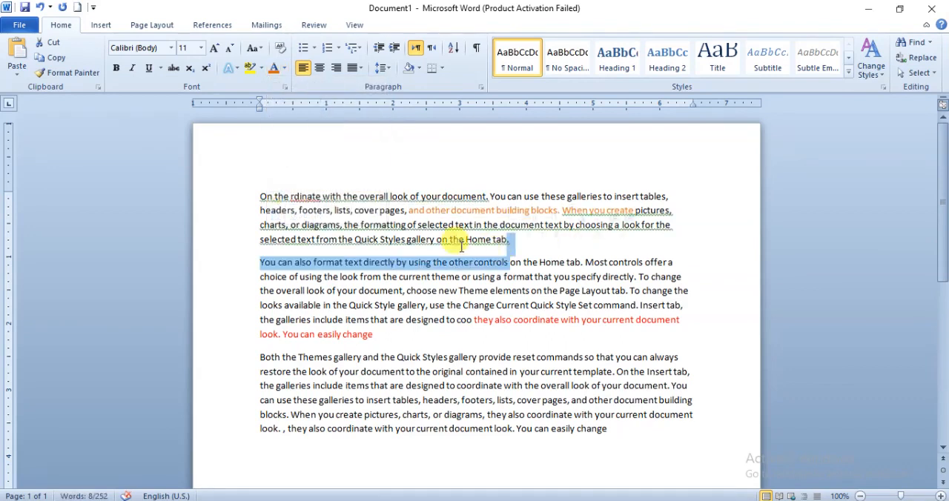
pyautogui.click(411, 215)
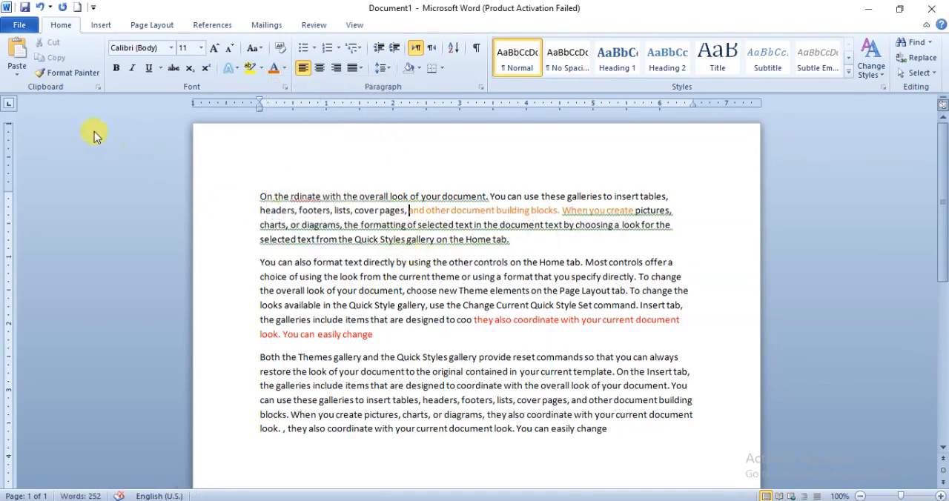
# - Copy the orange passage and paste it at the end of the third paragraph, after "You can easily change"
pyautogui.moveTo(412, 212); pyautogui.dragTo(635, 212)
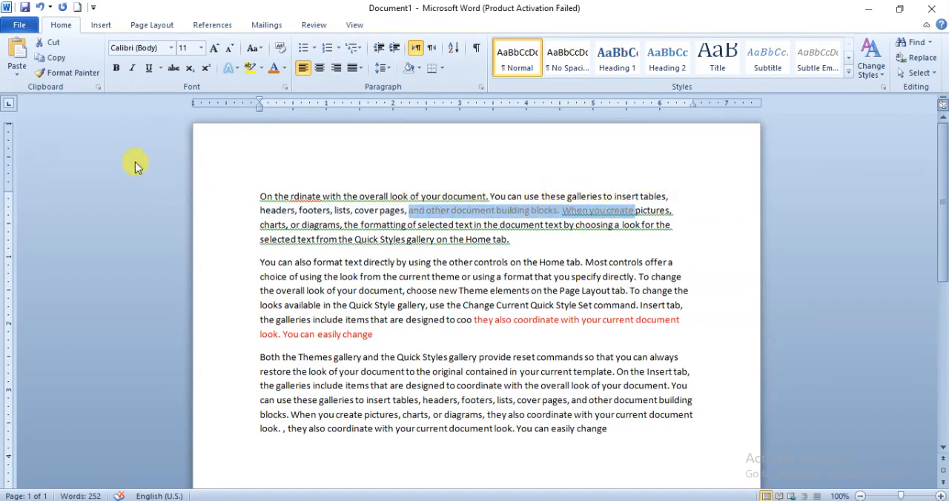
pyautogui.click(53, 59)
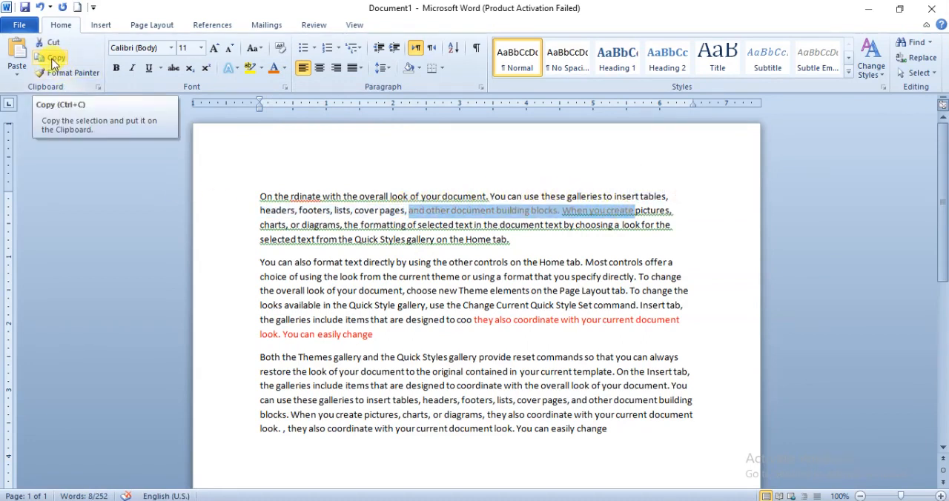
pyautogui.click(53, 59)
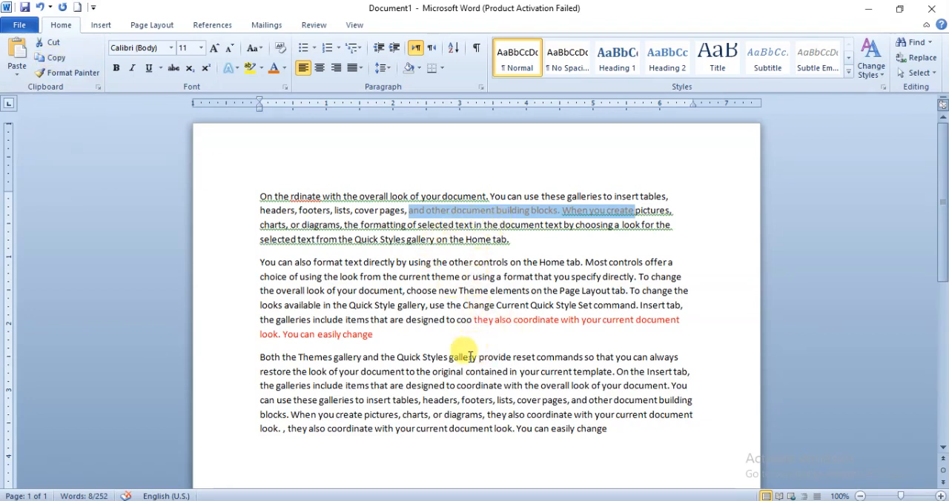
pyautogui.click(604, 430)
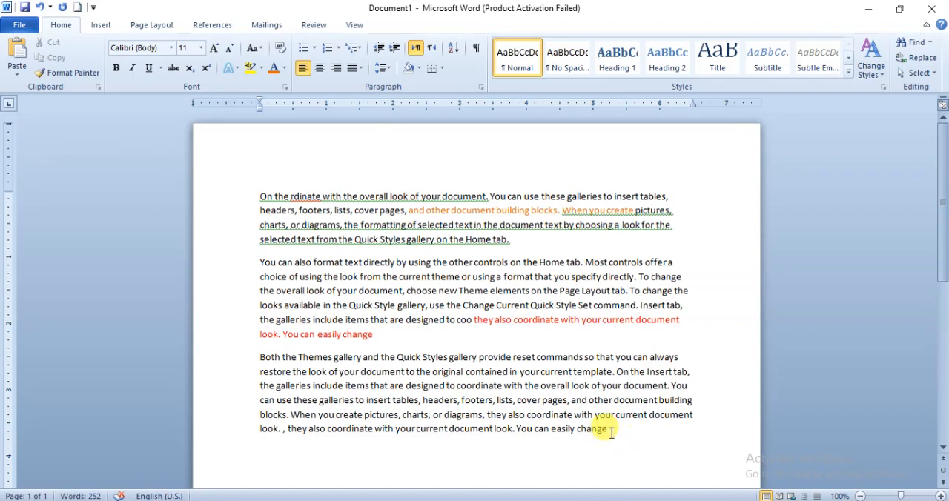
pyautogui.click(17, 61)
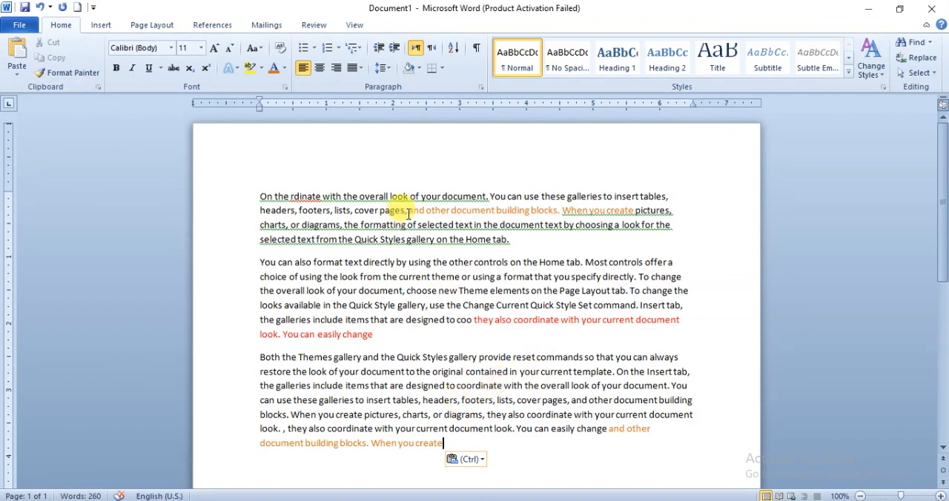
pyautogui.moveTo(409, 211); pyautogui.dragTo(634, 211)
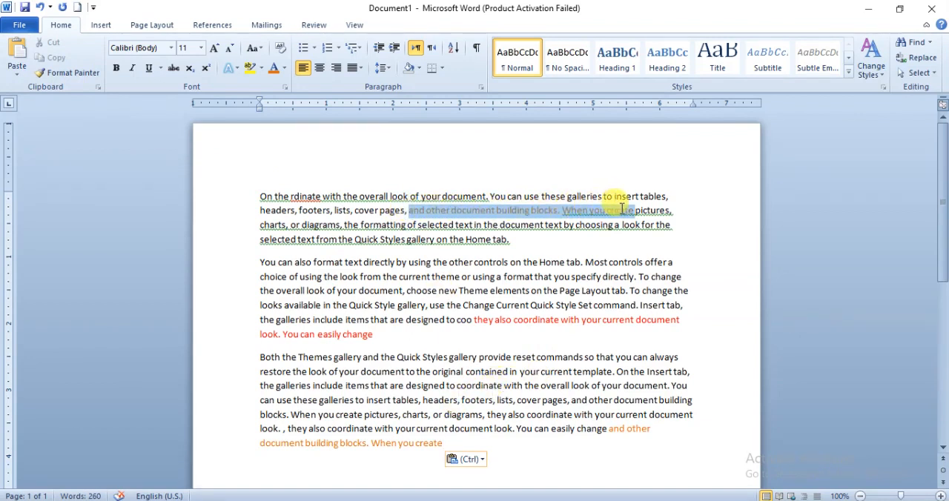
pyautogui.keyDown('shift'); pyautogui.click(614, 430); pyautogui.keyUp('shift')
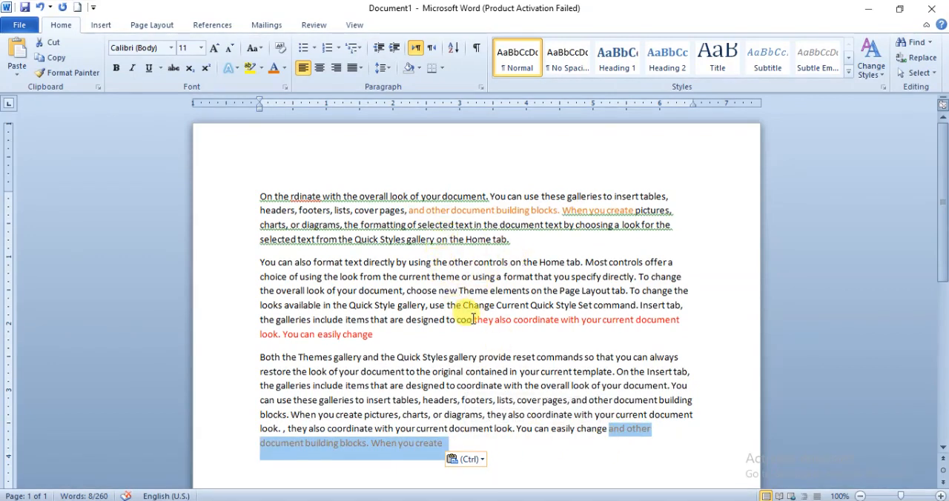
pyautogui.moveTo(361, 224); pyautogui.dragTo(611, 225)
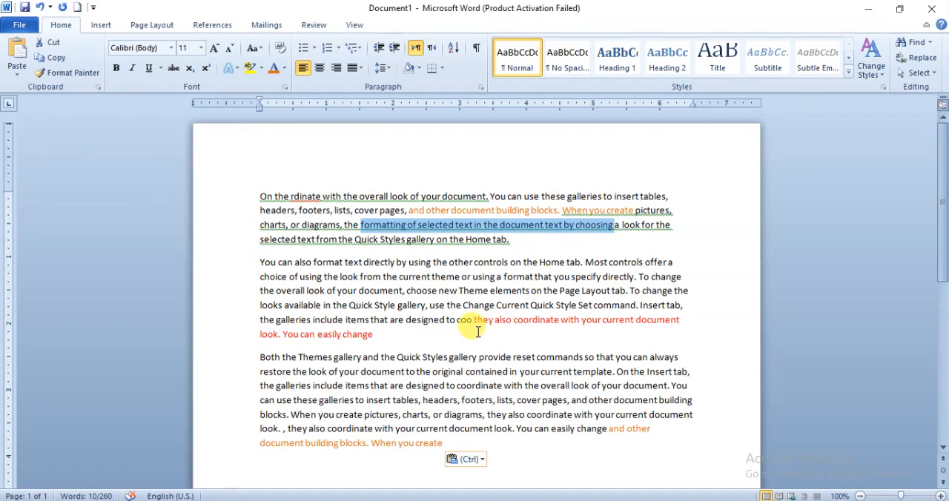
pyautogui.moveTo(479, 326); pyautogui.dragTo(463, 335)
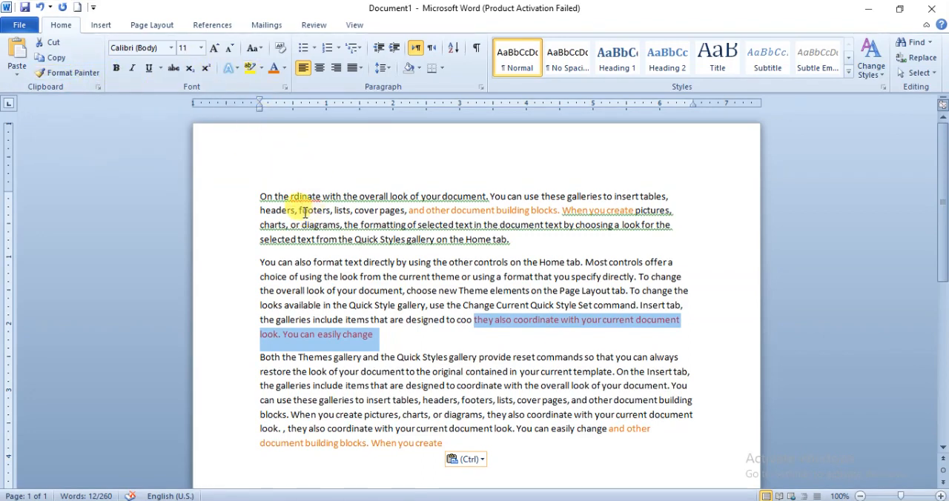
# - Set the words ", footers, lists, cover page" in the first paragraph to font size 16 and a dark blue font colour
pyautogui.moveTo(298, 211); pyautogui.dragTo(398, 214)
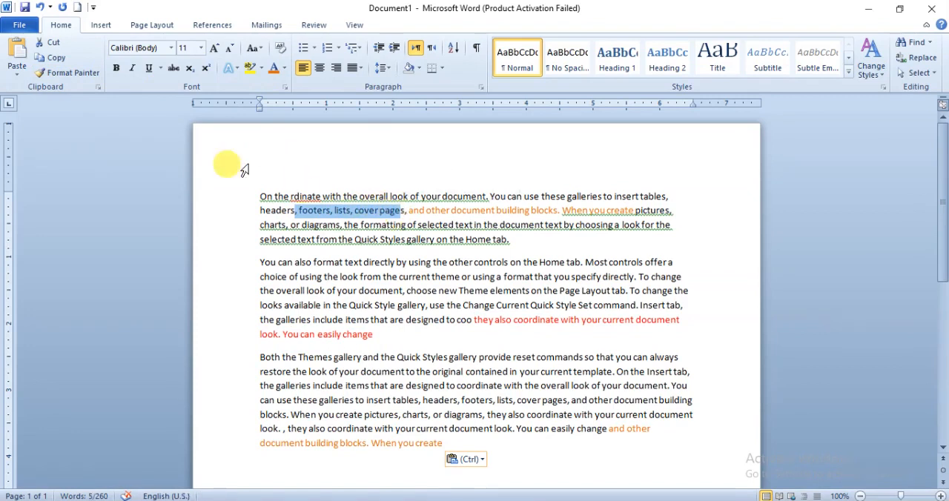
pyautogui.click(200, 47)
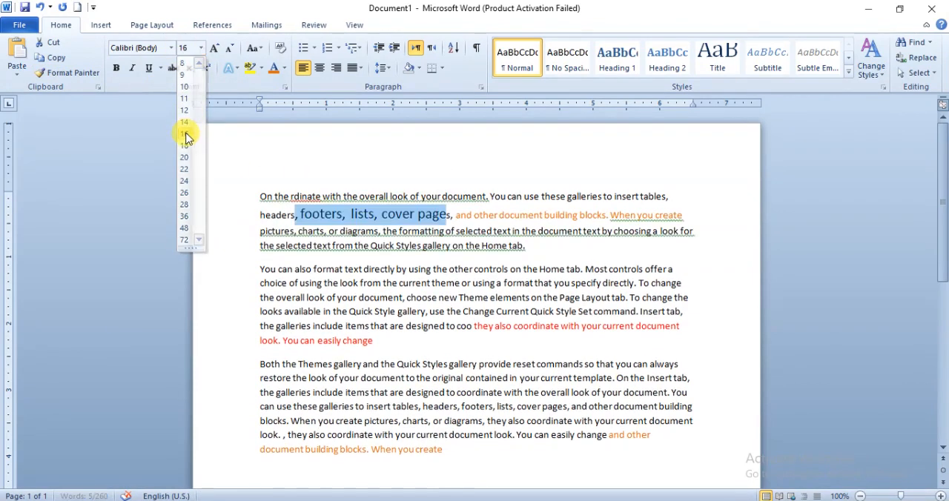
pyautogui.click(186, 135)
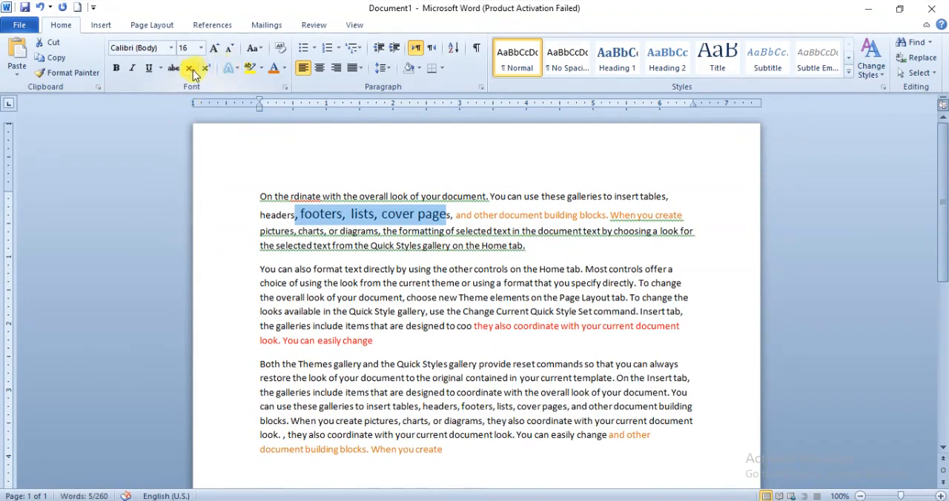
pyautogui.click(284, 68)
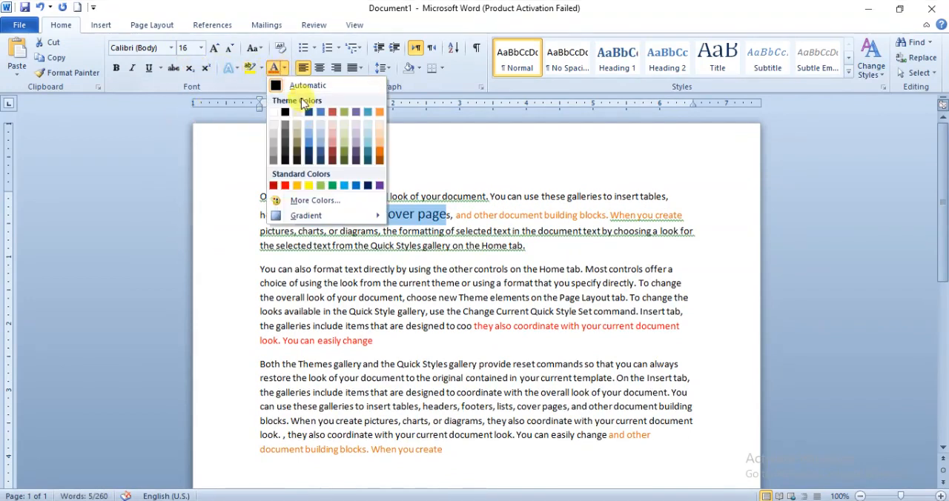
pyautogui.click(321, 158)
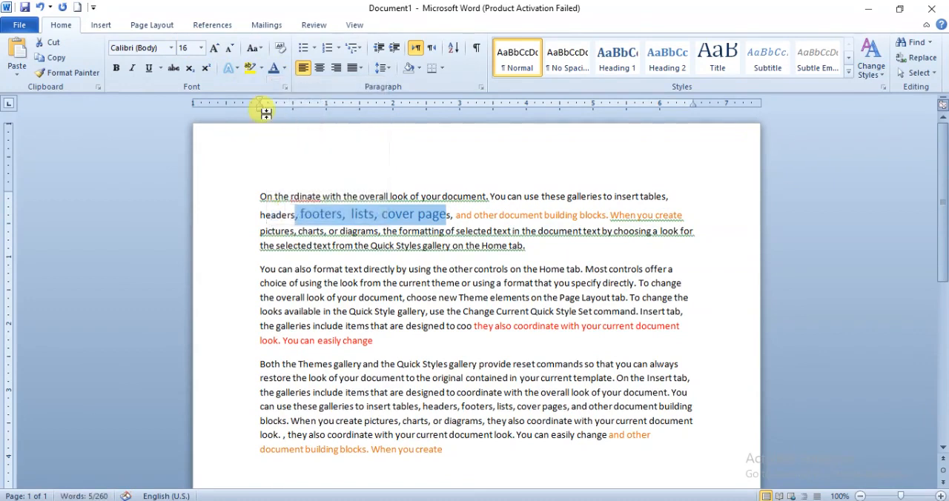
# - Enlarge the blue words ", footers, lists, cover page" to size 20 and make them bold, italic and underlined
pyautogui.click(216, 49)
pyautogui.click(215, 50)
pyautogui.click(116, 68)
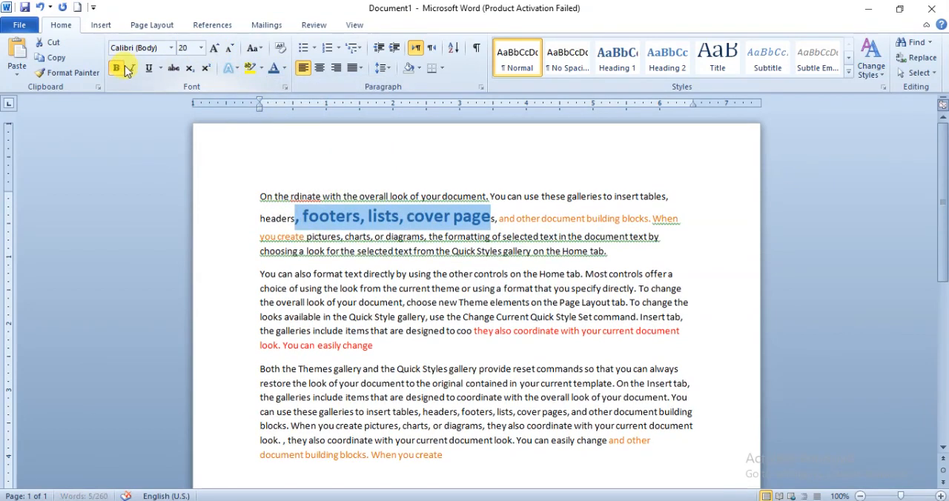
pyautogui.click(136, 69)
pyautogui.click(148, 68)
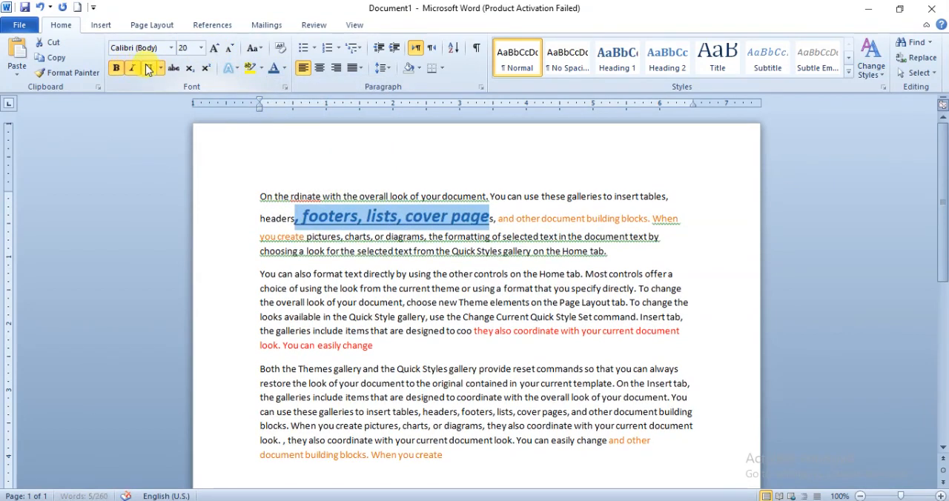
pyautogui.click(359, 217)
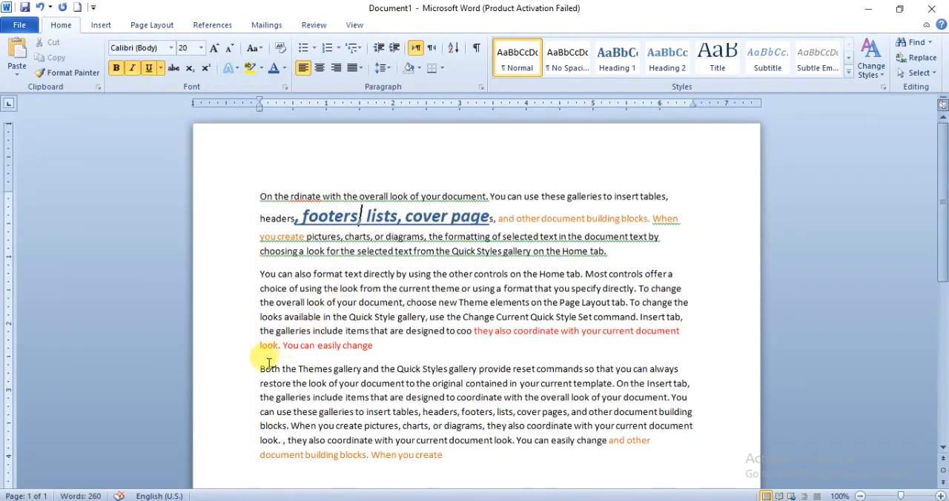
pyautogui.moveTo(261, 368); pyautogui.dragTo(345, 370)
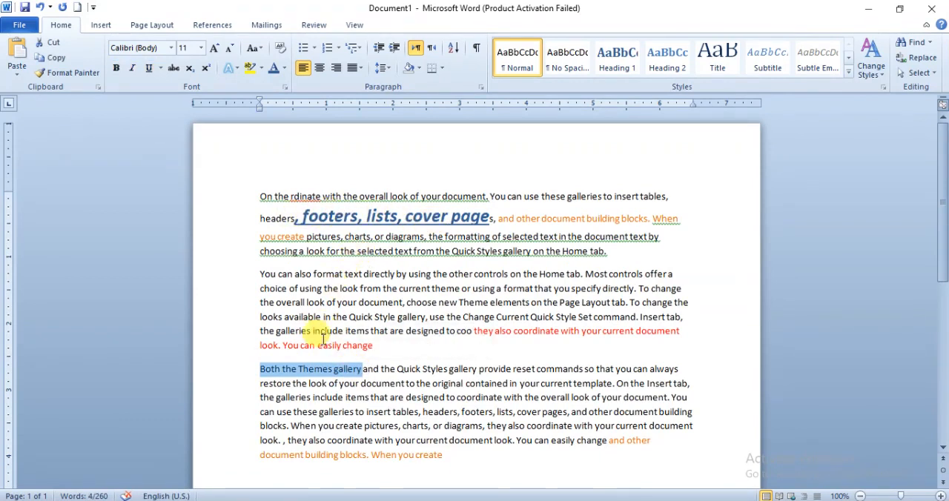
pyautogui.moveTo(301, 217); pyautogui.dragTo(460, 215)
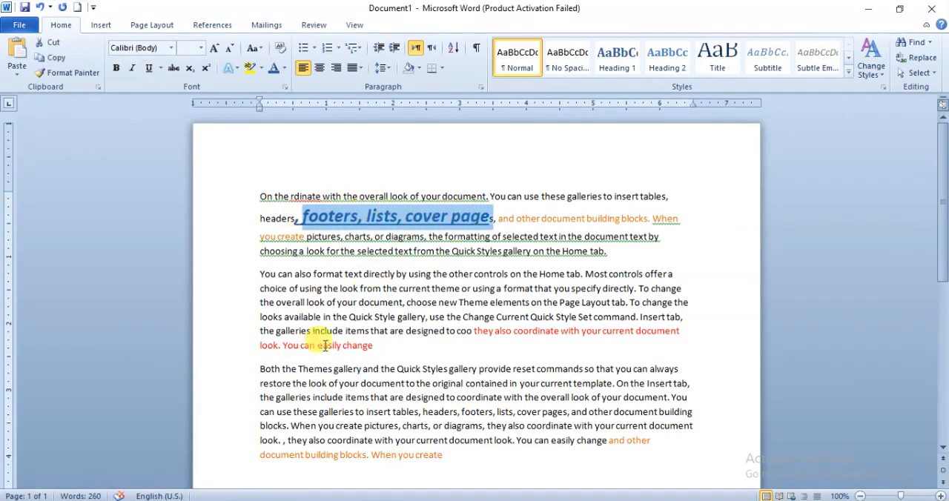
pyautogui.click(263, 368)
pyautogui.moveTo(264, 369); pyautogui.dragTo(374, 367)
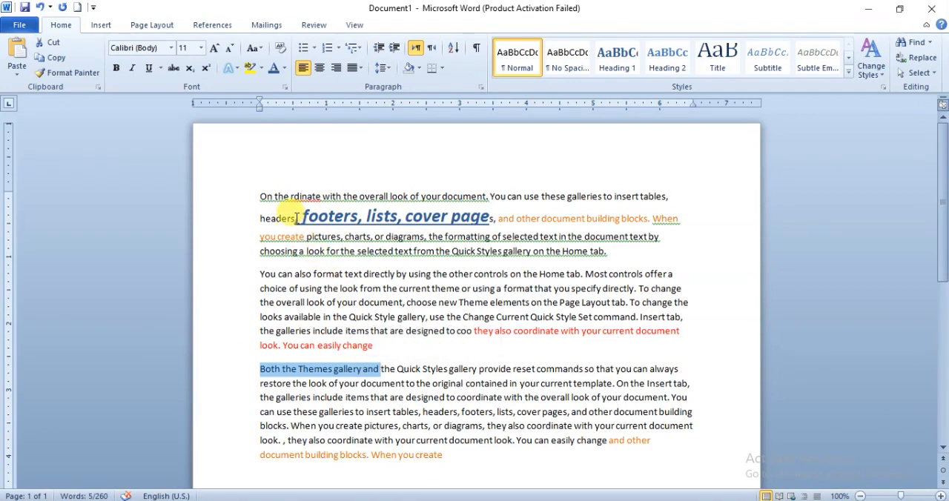
pyautogui.moveTo(296, 218); pyautogui.dragTo(462, 215)
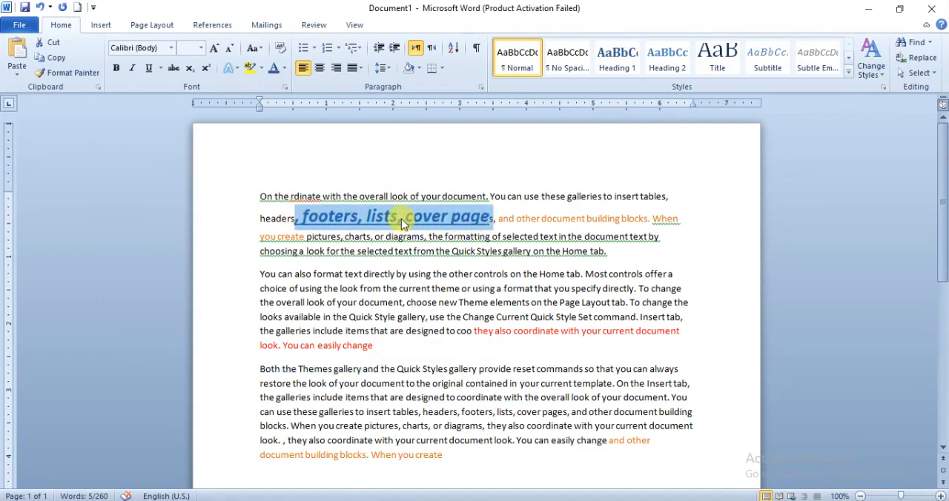
pyautogui.click(373, 215)
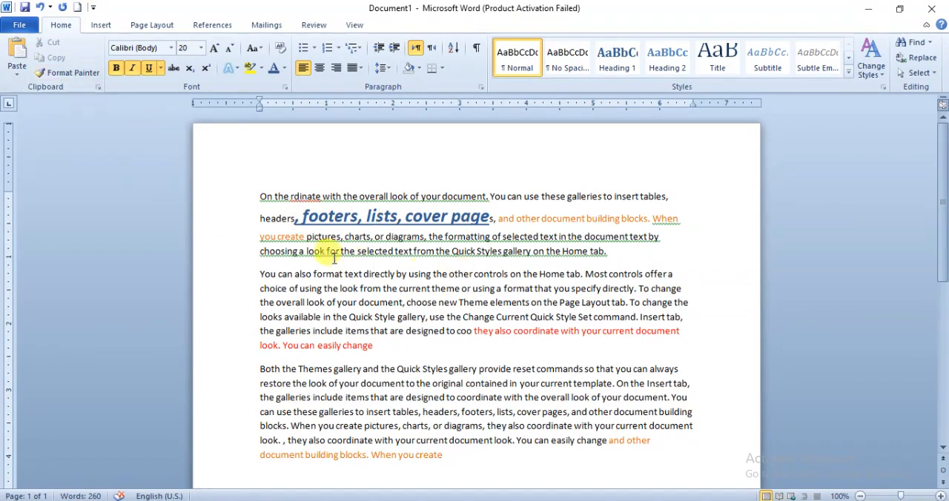
pyautogui.click(381, 303)
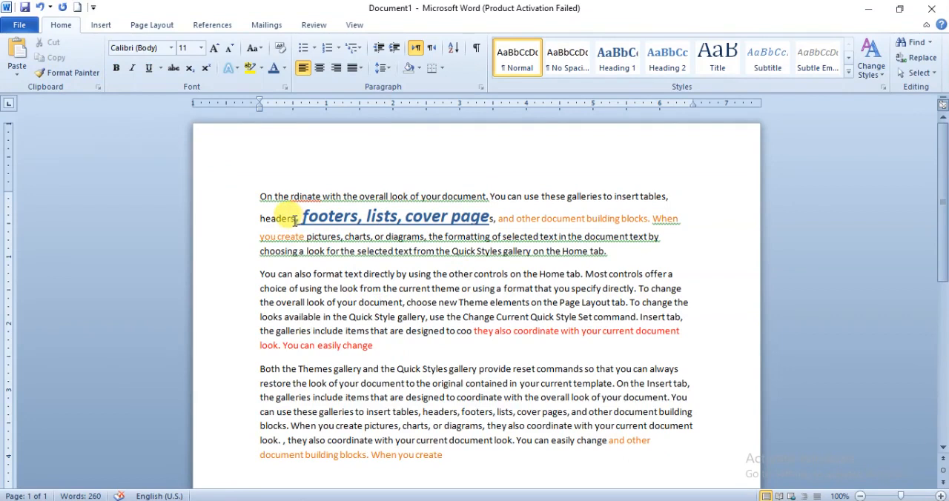
# - Use Format Painter to copy the formatting of ", footers, lists, cover page" onto "Both the Themes gallery and the Quick Styles gallery provide reset commands"
pyautogui.moveTo(304, 220); pyautogui.dragTo(467, 215)
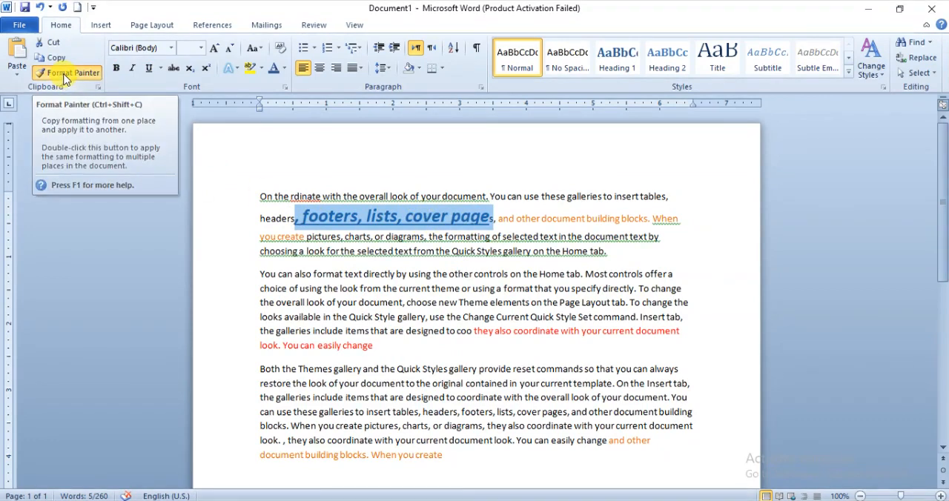
pyautogui.click(64, 77)
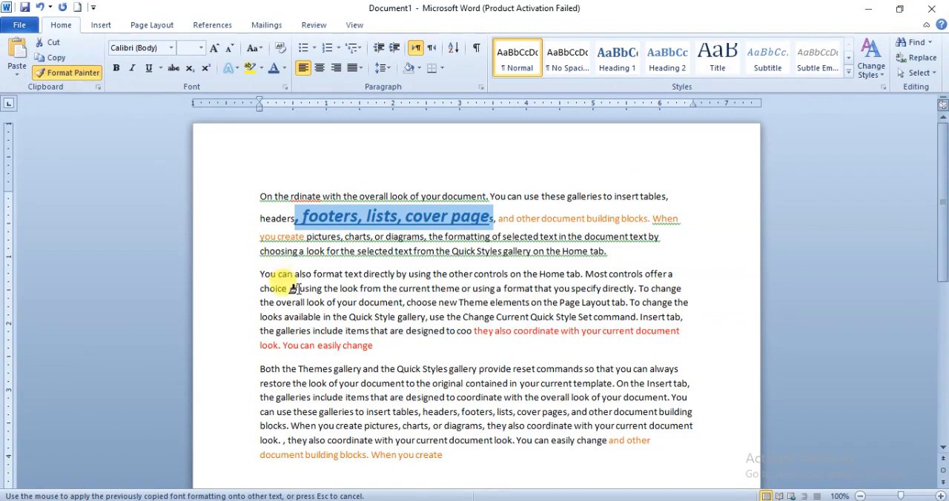
pyautogui.scroll(-6, 299, 292)
pyautogui.scroll(3, 275, 240)
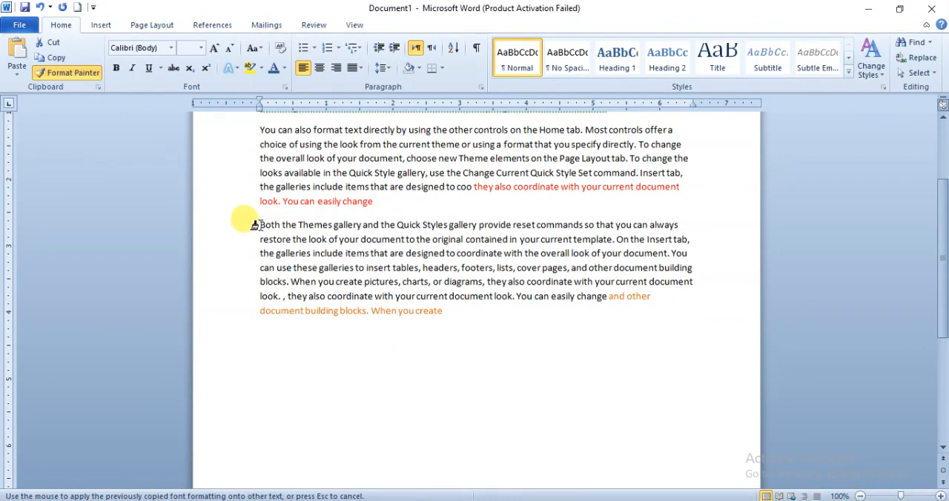
pyautogui.scroll(3, 254, 225)
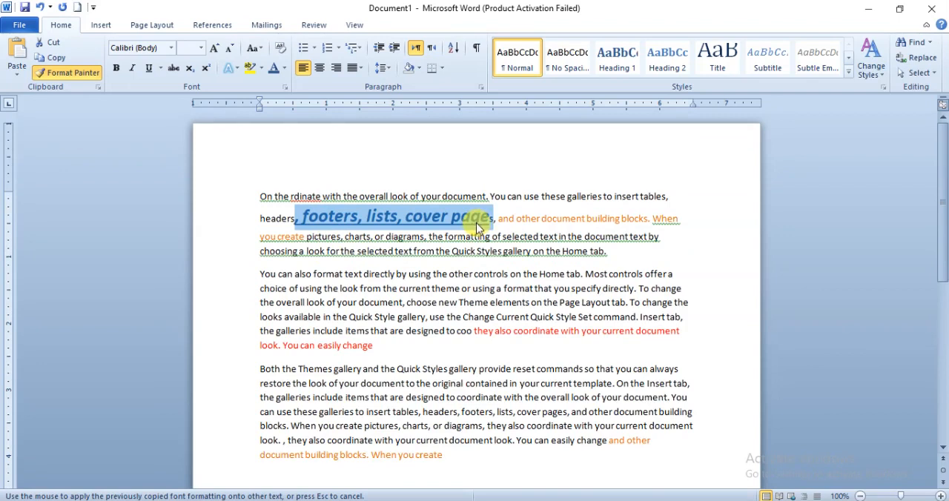
pyautogui.click(254, 371)
pyautogui.moveTo(257, 370); pyautogui.dragTo(548, 371)
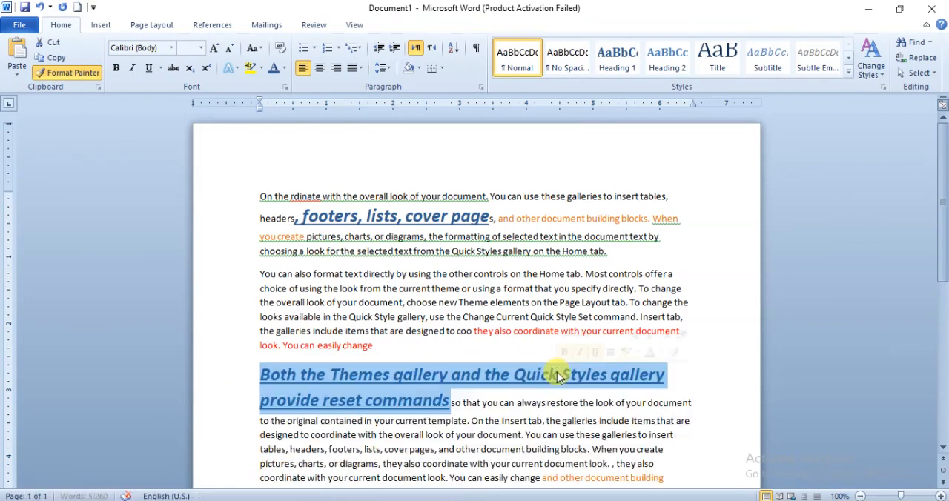
pyautogui.click(381, 387)
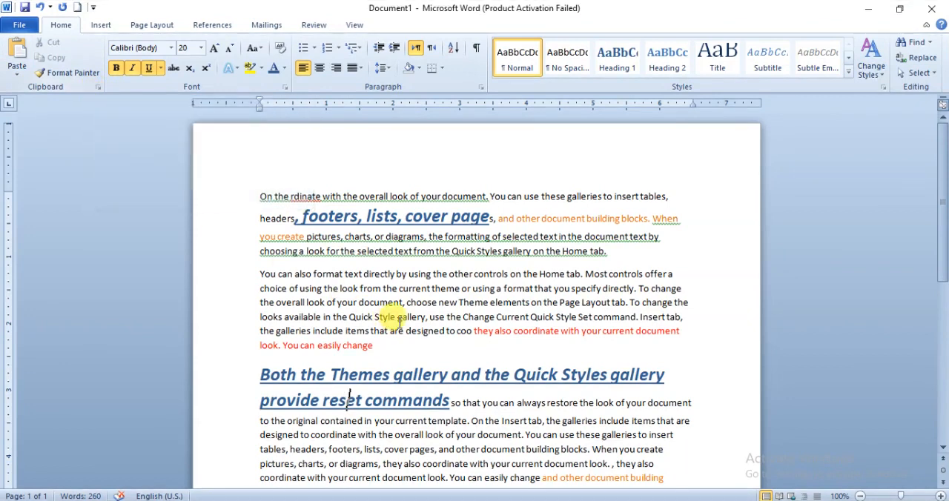
pyautogui.moveTo(346, 275); pyautogui.dragTo(504, 303)
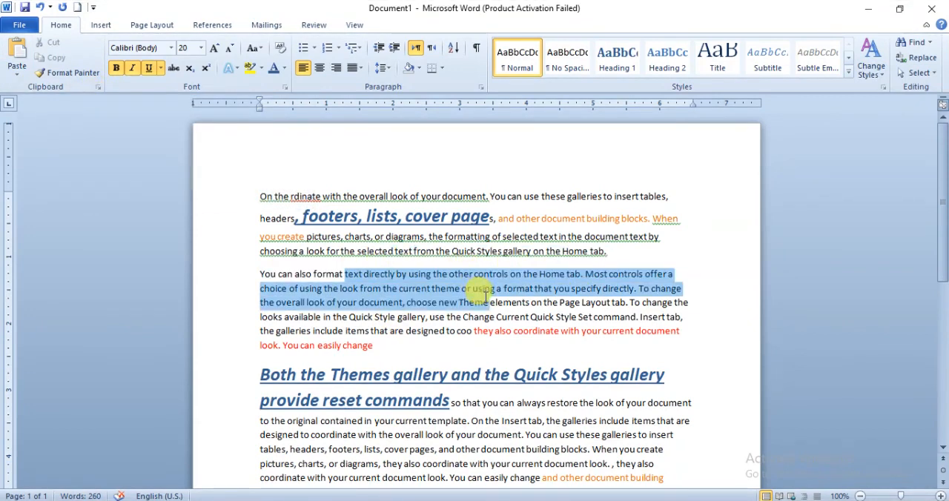
pyautogui.click(403, 288)
pyautogui.moveTo(345, 275); pyautogui.dragTo(460, 289)
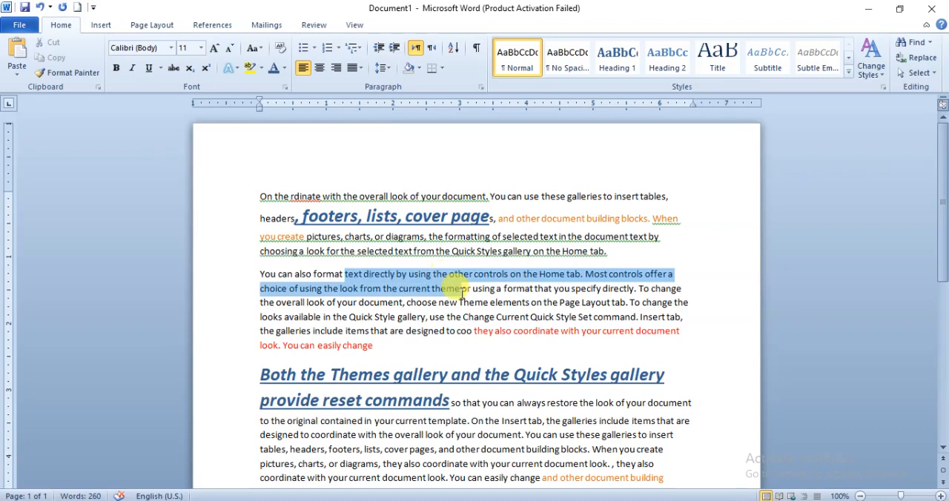
pyautogui.click(449, 355)
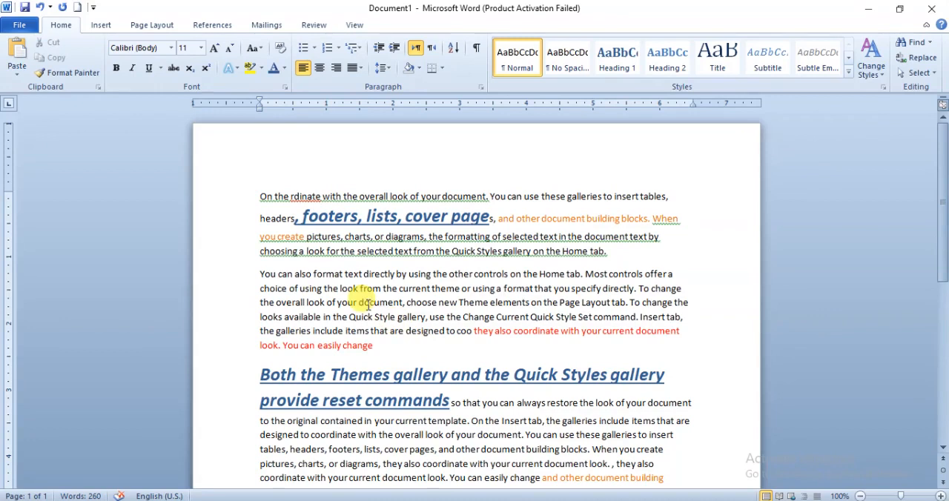
# - Show the Office Clipboard and copy "the look from the current theme or using a format that you specify directly" from the second paragraph
pyautogui.click(98, 88)
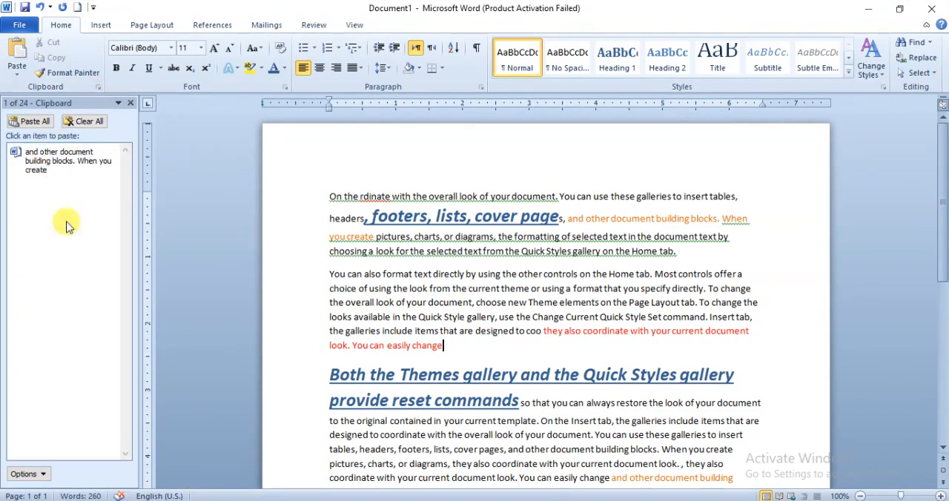
pyautogui.scroll(-3, 449, 290)
pyautogui.scroll(3, 454, 289)
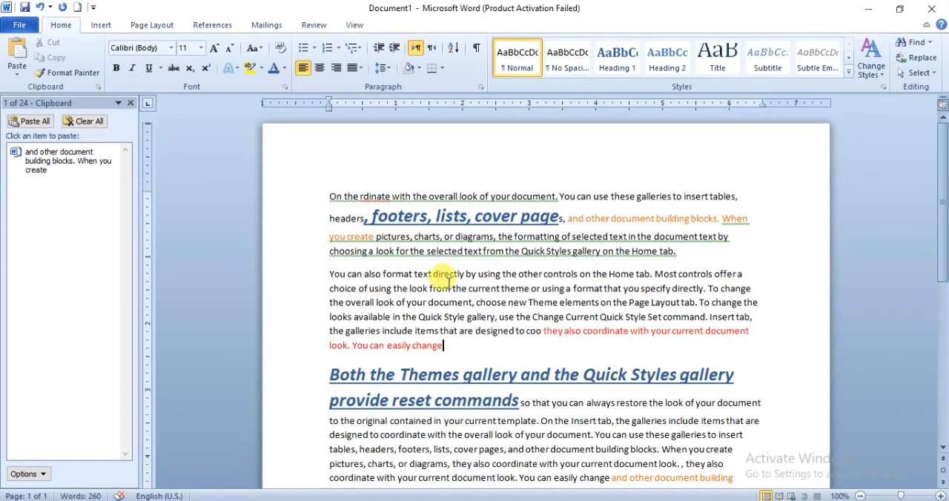
pyautogui.moveTo(395, 290)
pyautogui.mouseDown()
pyautogui.moveTo(619, 304)
pyautogui.moveTo(644, 290)
pyautogui.moveTo(703, 291)
pyautogui.mouseUp()
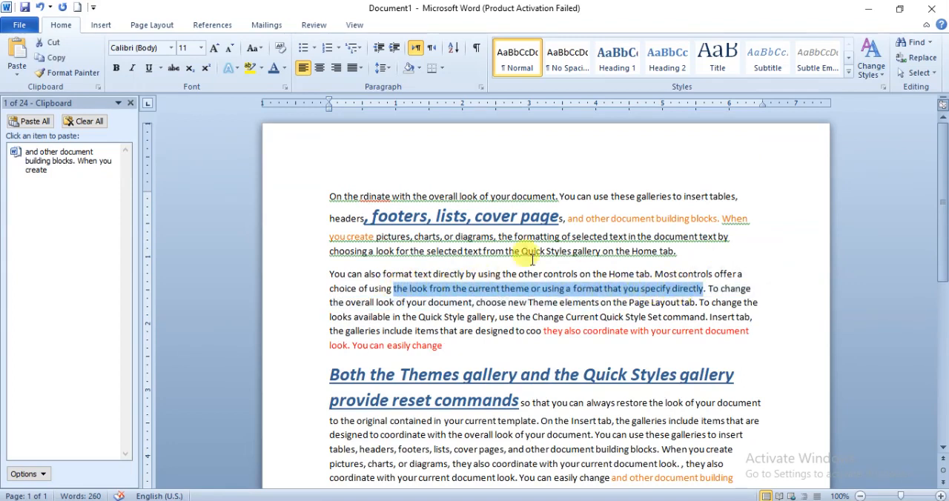
pyautogui.click(60, 60)
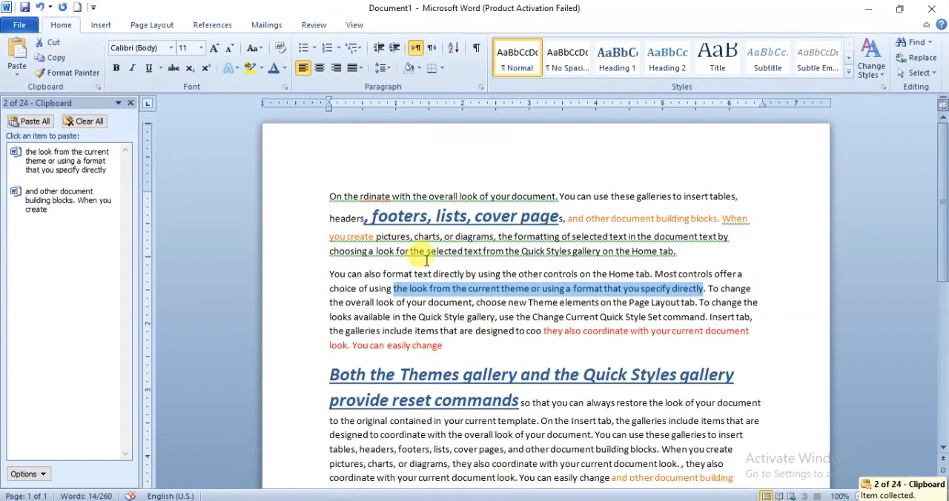
# - Paste the copied passage at the end of the third paragraph, after the orange words "When you create"
pyautogui.scroll(-3, 424, 252)
pyautogui.click(437, 348)
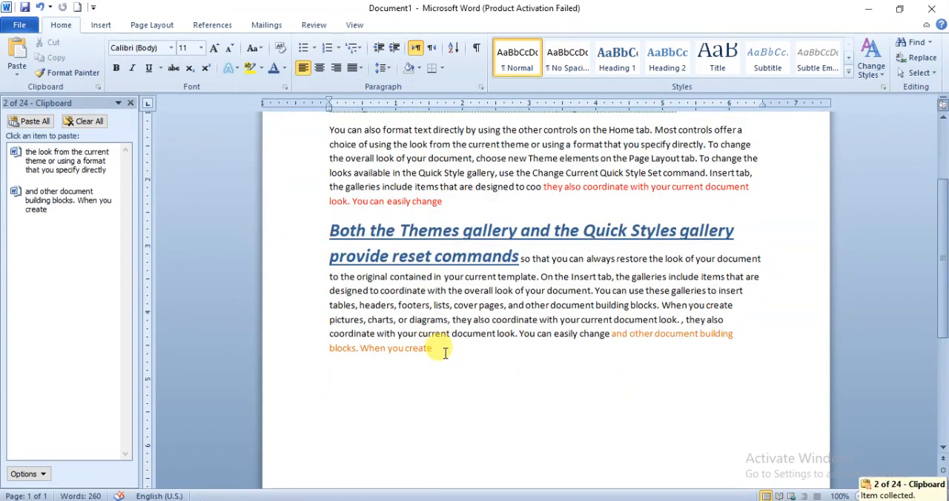
pyautogui.rightClick(443, 353)
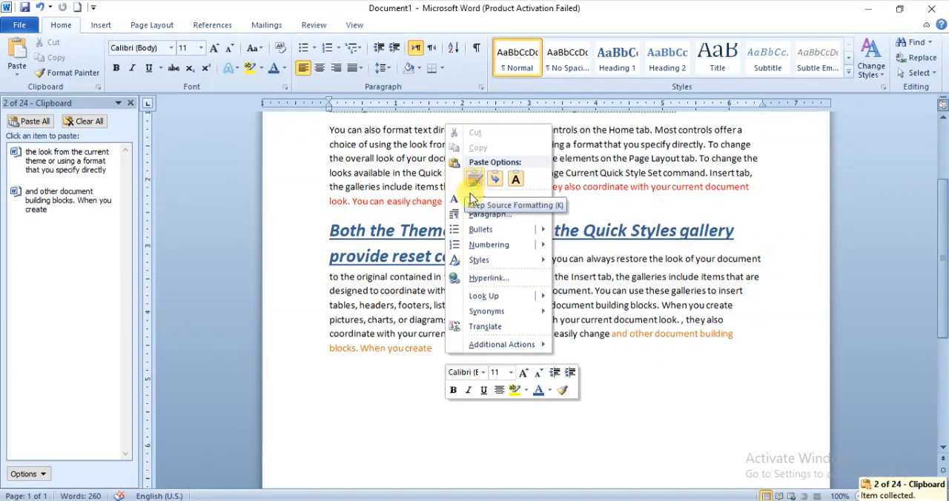
pyautogui.click(433, 351)
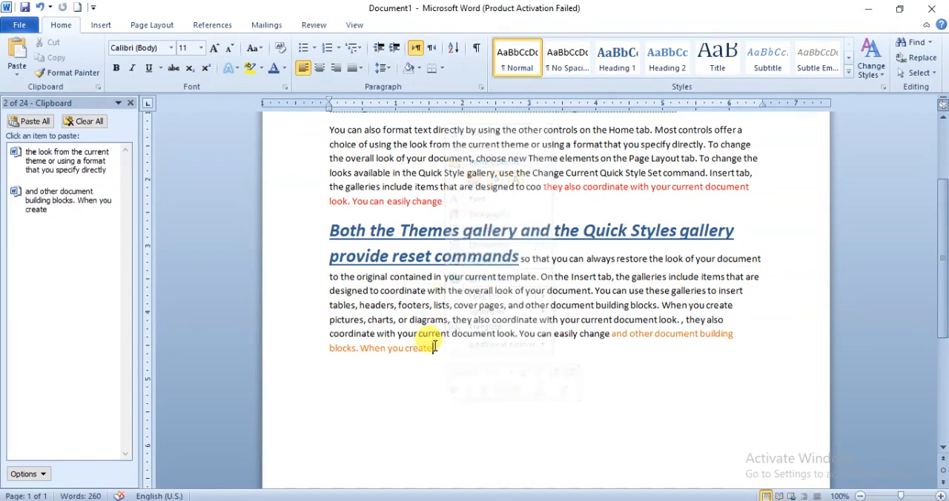
pyautogui.click(13, 52)
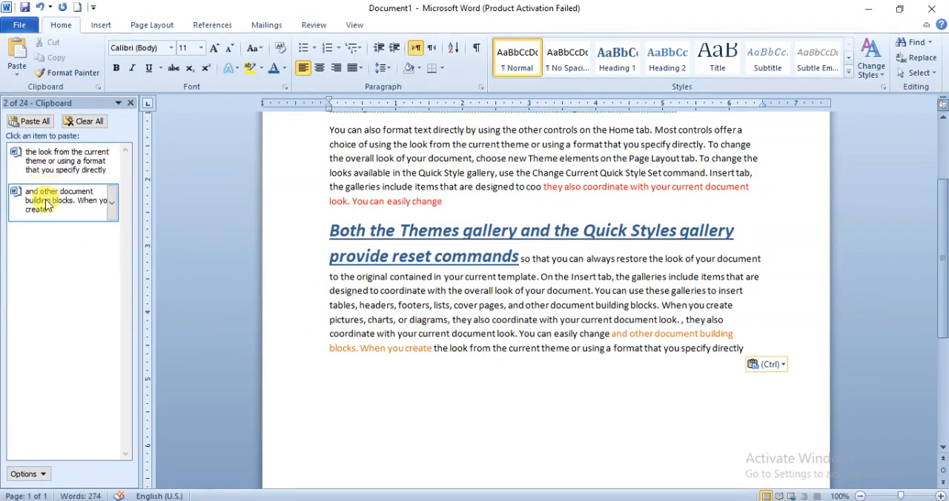
# - Cut the second paragraph's text from "look from the current theme" to "elements on the Page" and paste it on the line below the third paragraph
pyautogui.scroll(3, 534, 278)
pyautogui.moveTo(410, 289); pyautogui.dragTo(649, 299)
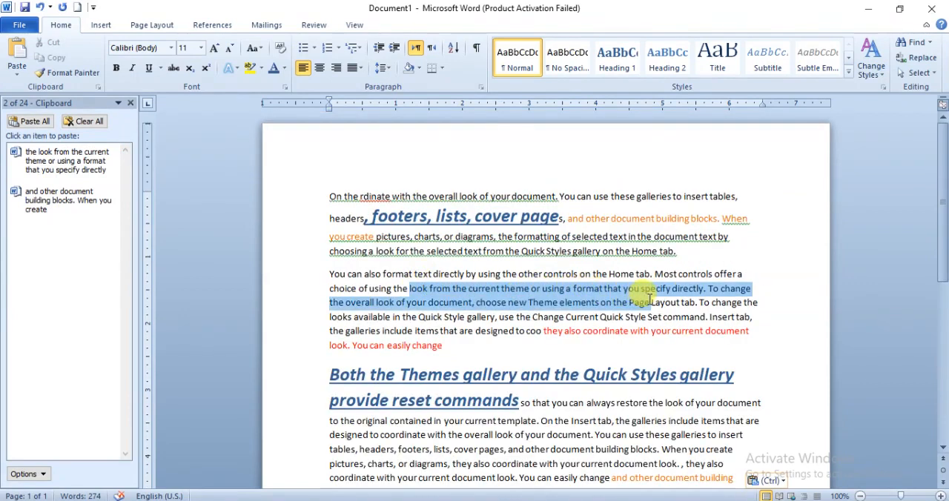
pyautogui.click(55, 46)
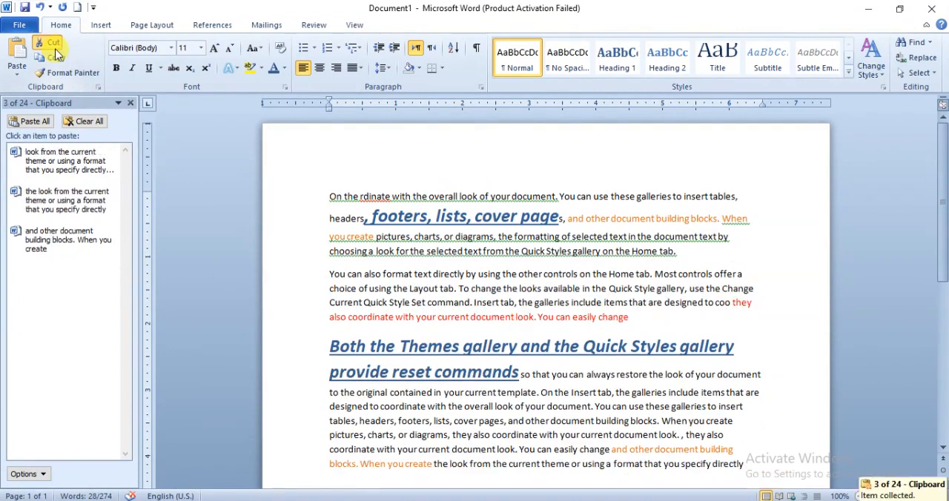
pyautogui.scroll(-3, 403, 275)
pyautogui.click(331, 343)
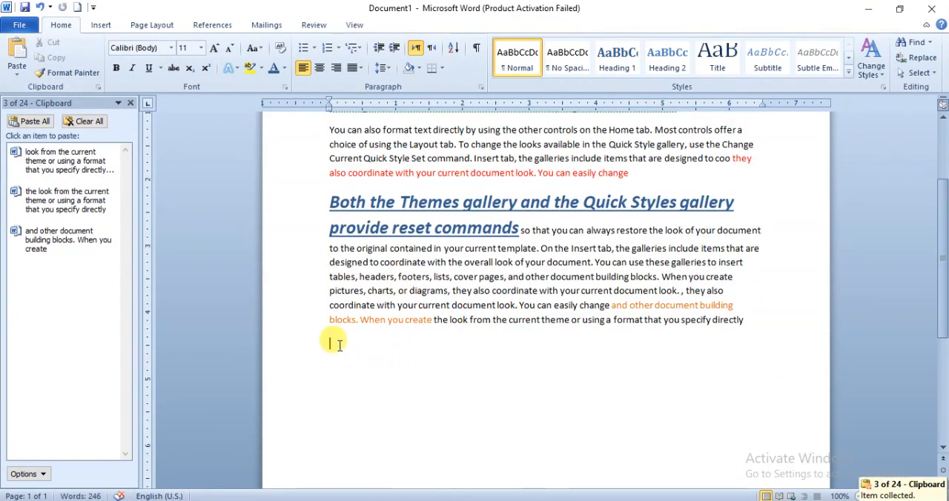
pyautogui.rightClick(338, 343)
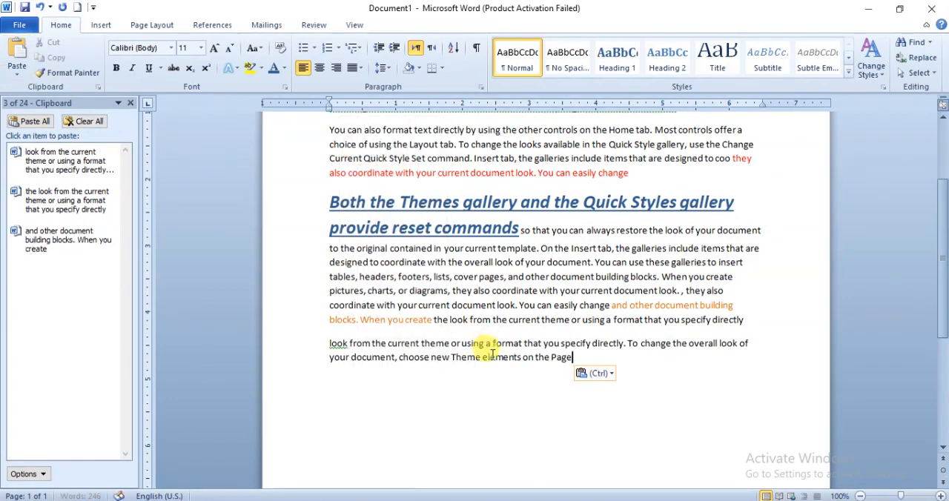
# - Add blank lines below the pasted text and paste the collected clipboard item beginning "look from the current theme" there
pyautogui.scroll(3, 510, 183)
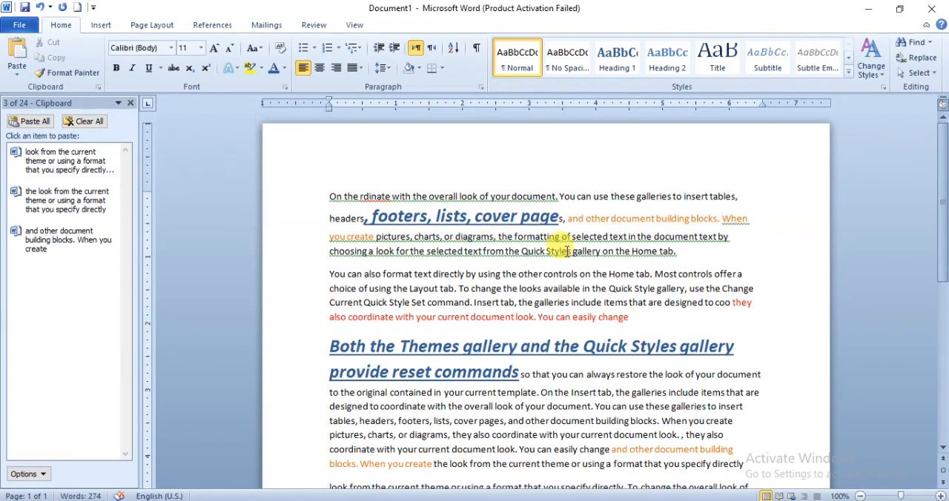
pyautogui.scroll(-3, 530, 397)
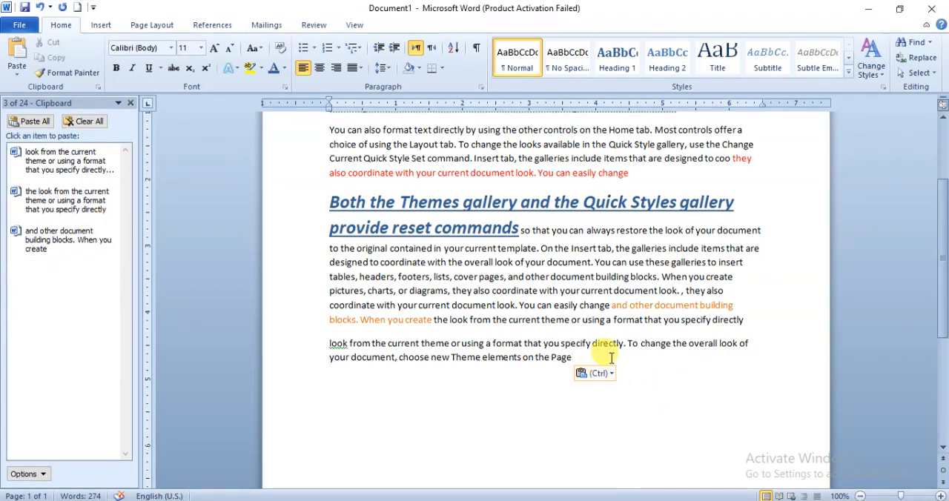
pyautogui.press('Return')
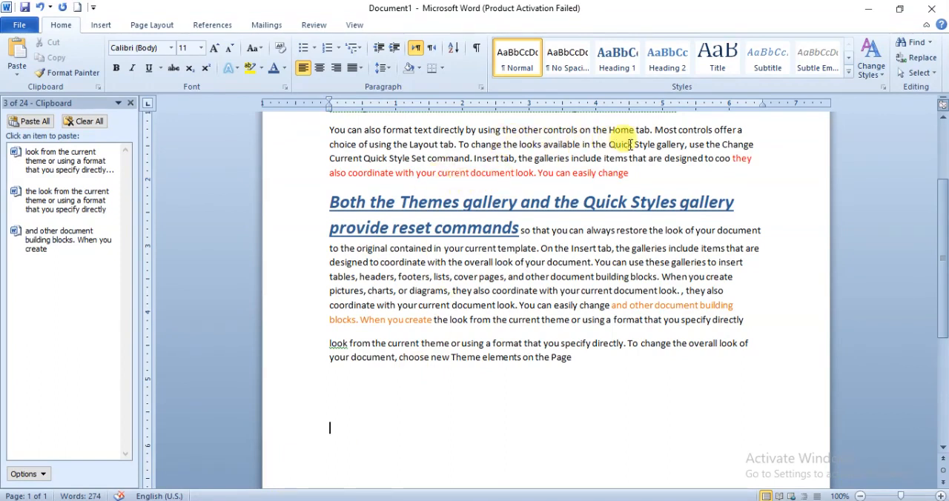
pyautogui.click(57, 167)
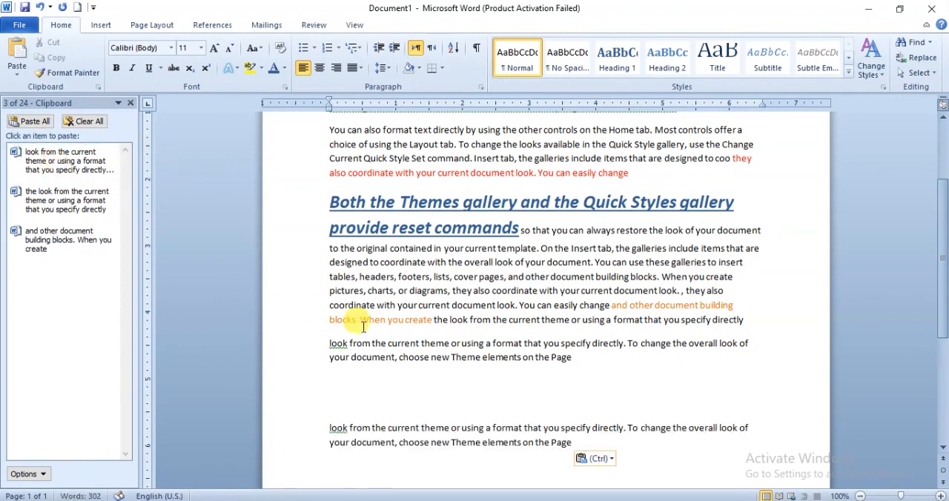
# - Paste the clipboard items beginning "the look from the current" and "and other document building blocks" below, each on its own line with blank lines between
pyautogui.scroll(-3, 363, 326)
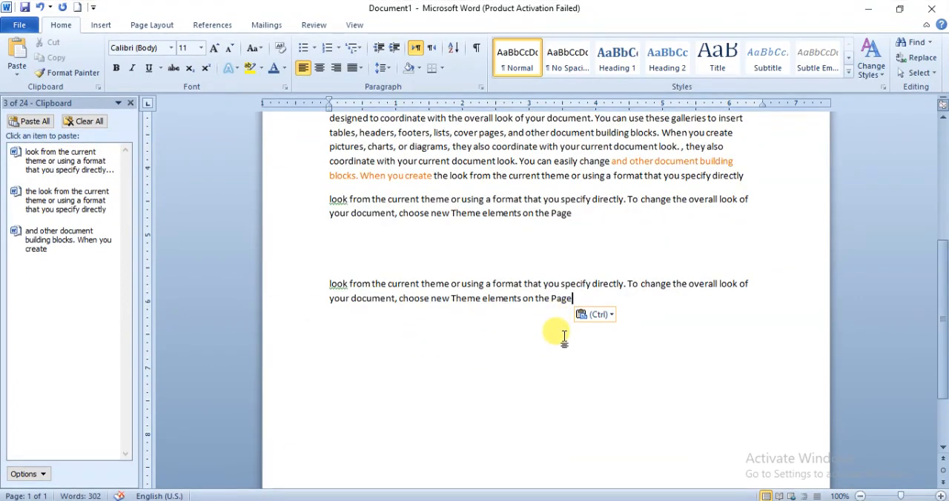
pyautogui.press('Return')
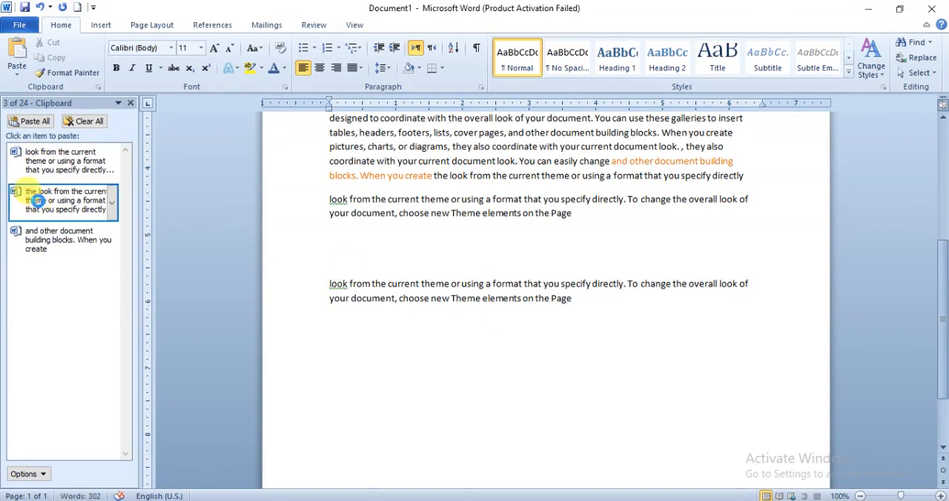
pyautogui.click(37, 200)
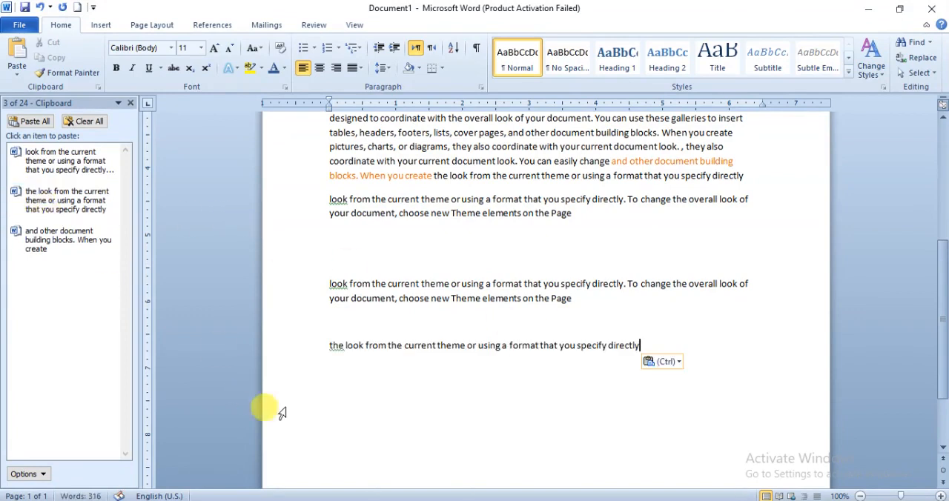
pyautogui.press('Return')
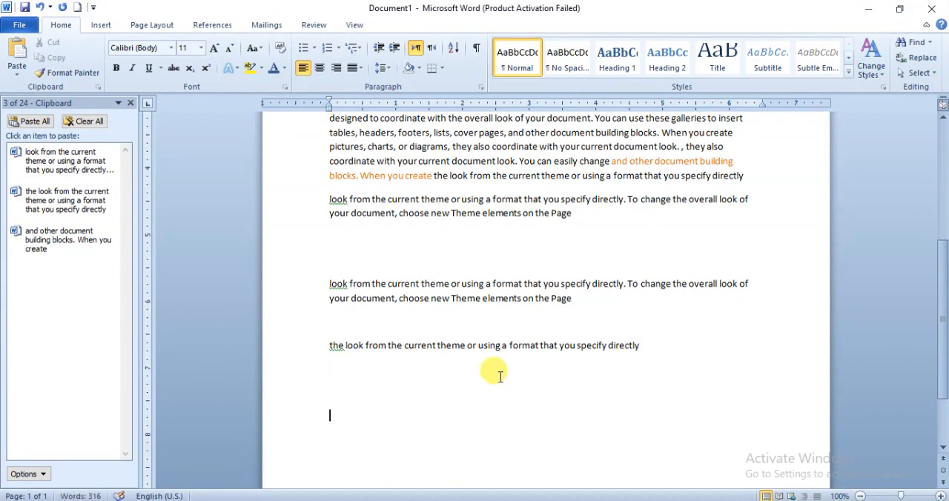
pyautogui.click(36, 240)
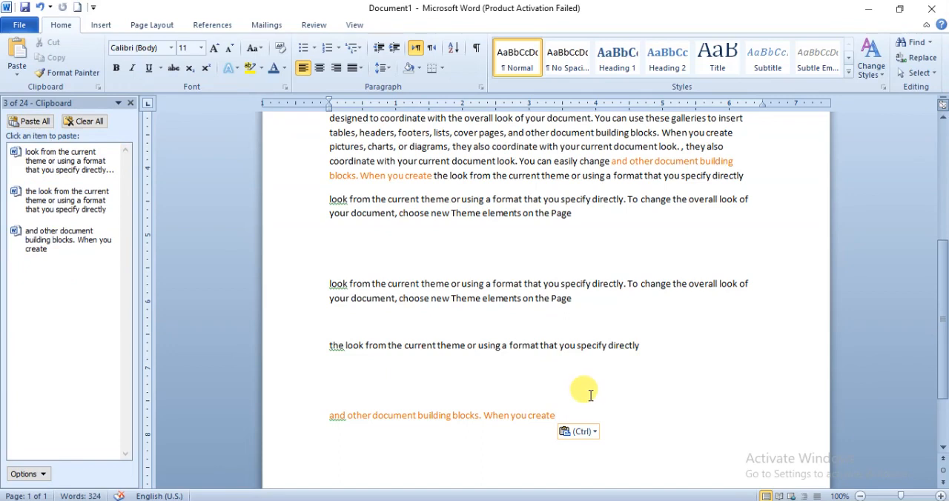
# - Paste all collected clipboard items together on a new line at the document's end, and empty the Office Clipboard
pyautogui.press('Return')
pyautogui.press('Return')
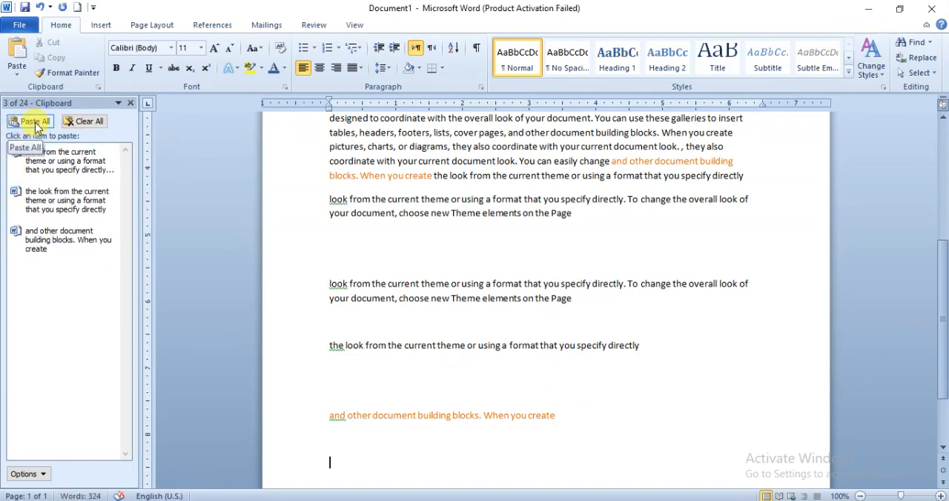
pyautogui.click(35, 122)
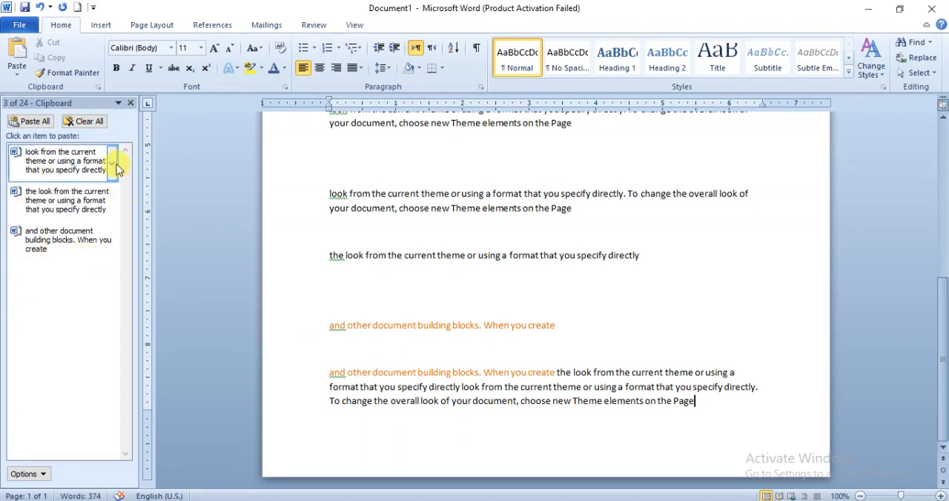
pyautogui.click(83, 122)
# - Select the whole document and clear its text formatting
pyautogui.scroll(7, 486, 256)
pyautogui.hotkey('ctrl', 'a')
pyautogui.click(486, 256)
pyautogui.scroll(2, 372, 234)
# - Apply the Gill Sans Ultra Bold font to "the overall look of your document. You can use these galleries" in the first paragraph
pyautogui.click(133, 48)
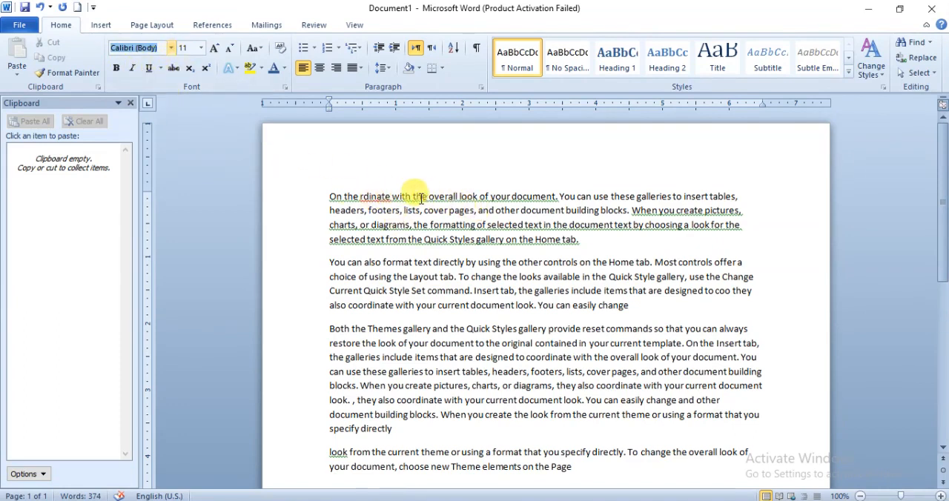
pyautogui.moveTo(412, 196); pyautogui.dragTo(646, 191)
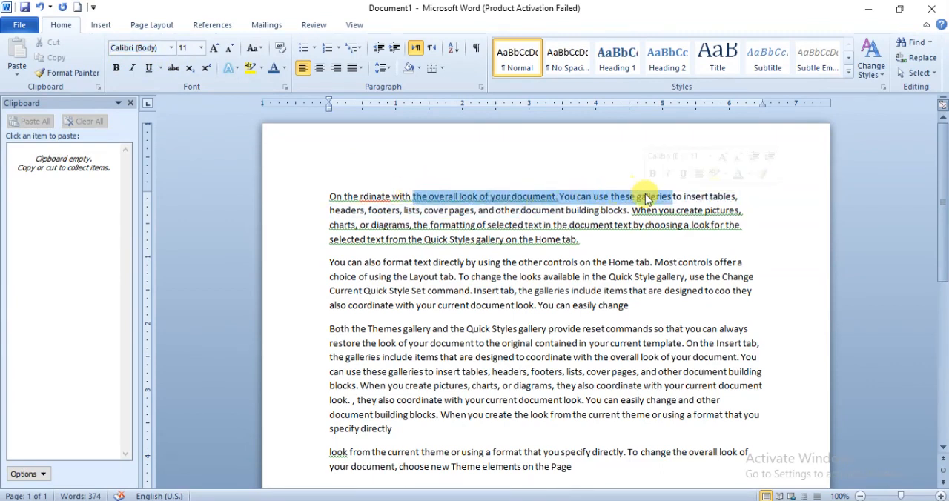
pyautogui.click(172, 49)
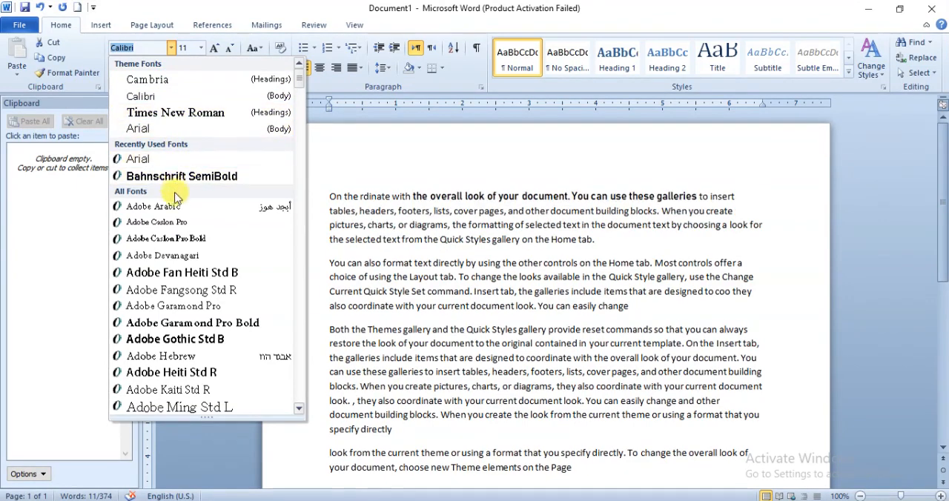
pyautogui.scroll(-10, 176, 221)
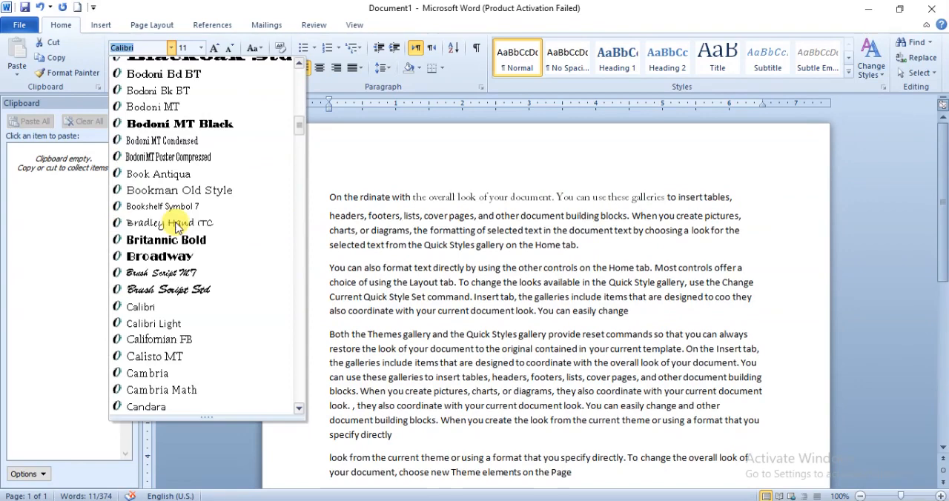
pyautogui.scroll(-20, 176, 226)
pyautogui.scroll(-20, 176, 226)
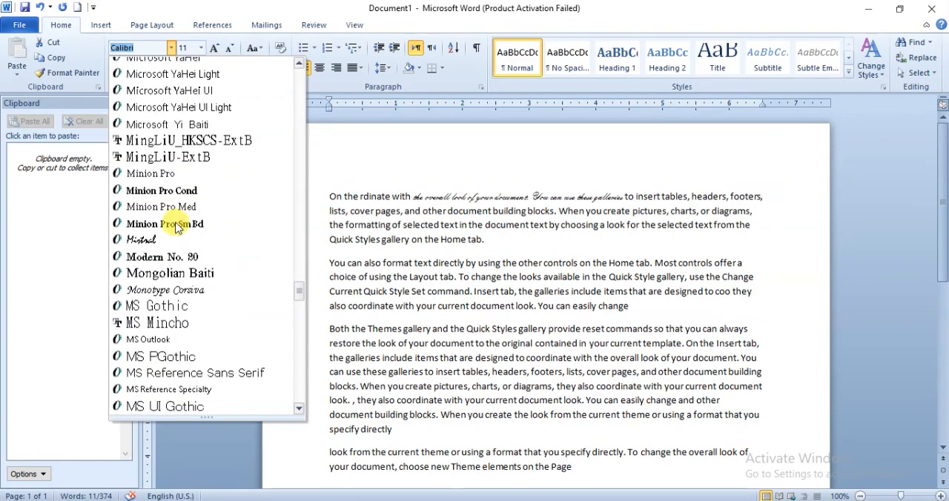
pyautogui.scroll(13, 178, 199)
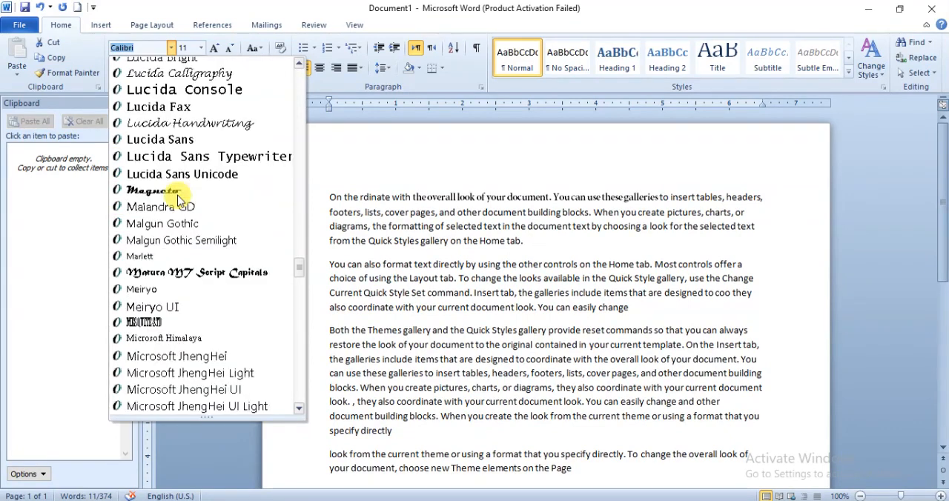
pyautogui.scroll(15, 193, 162)
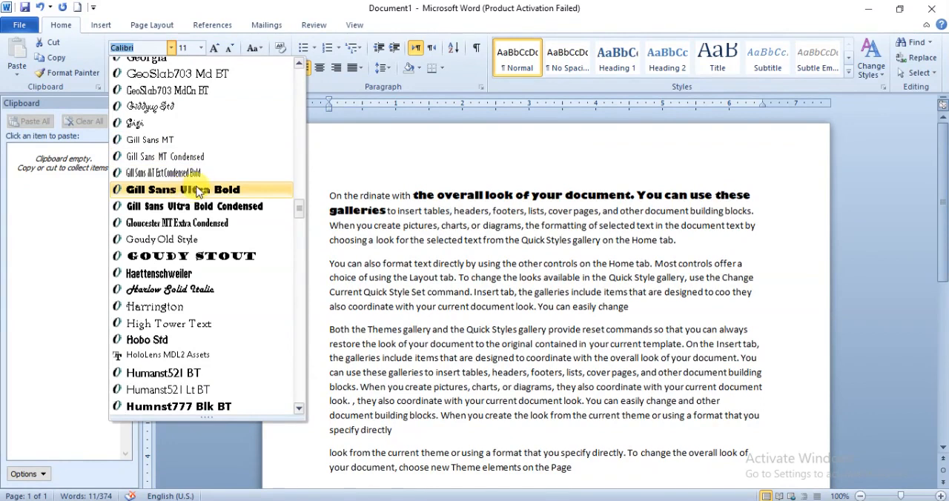
pyautogui.click(198, 191)
pyautogui.click(420, 196)
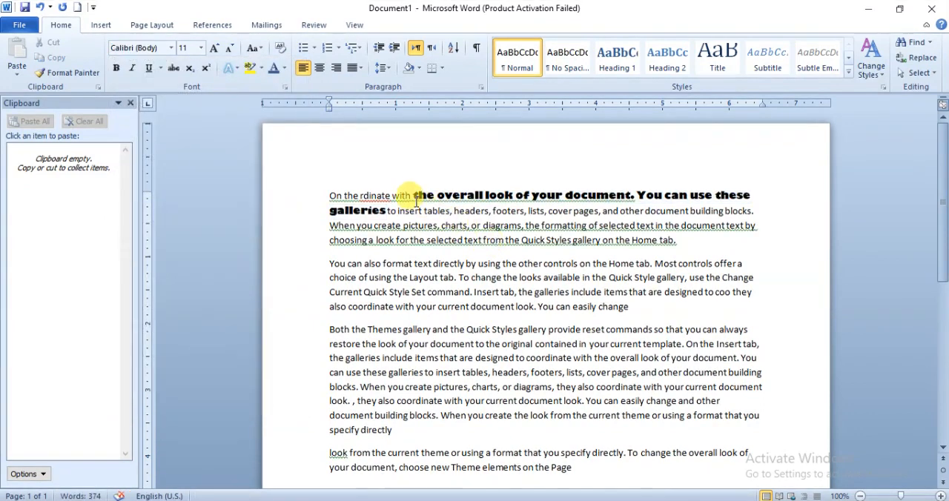
pyautogui.moveTo(416, 198); pyautogui.dragTo(387, 211)
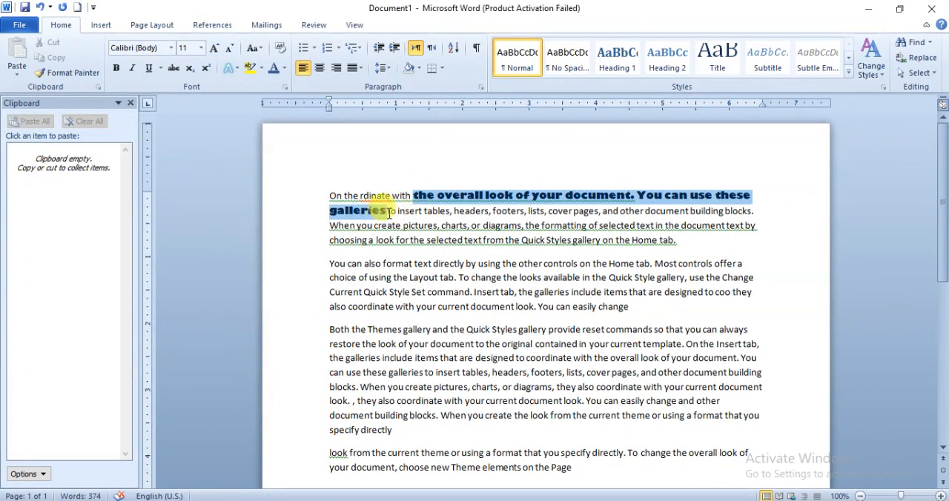
pyautogui.click(580, 209)
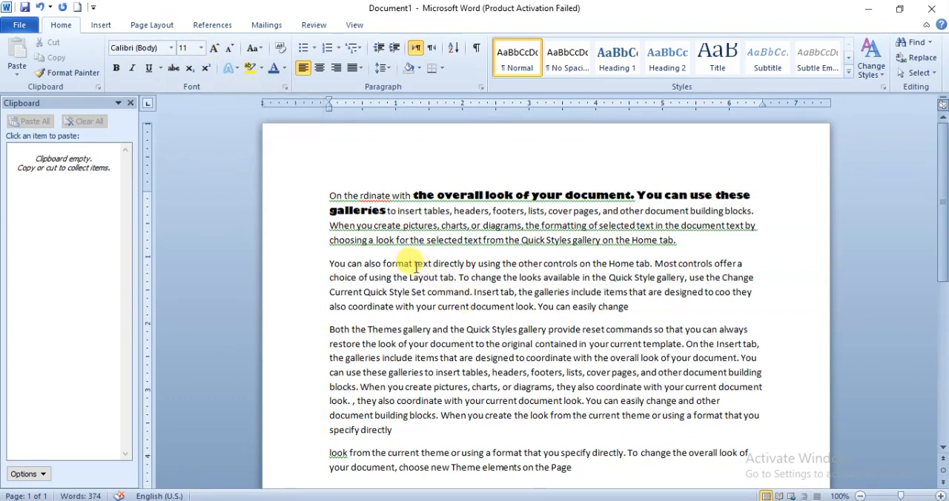
# - Enlarge "text directly by using the other controls on the Home" in the second paragraph to font sizes 72, 150 and 250
pyautogui.moveTo(421, 265); pyautogui.dragTo(620, 265)
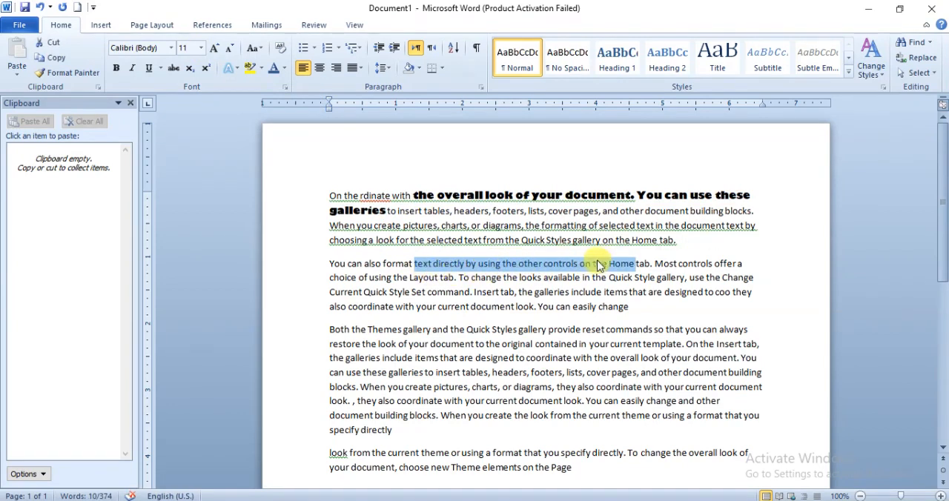
pyautogui.click(201, 50)
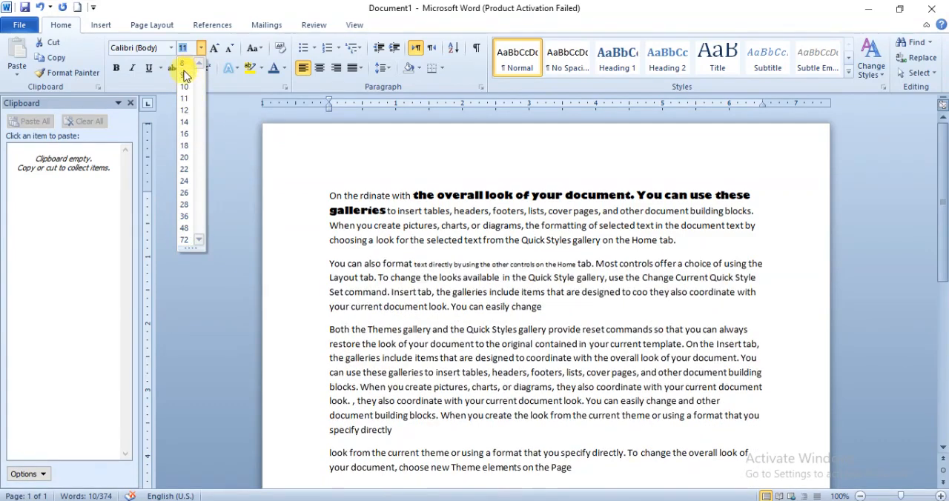
pyautogui.click(187, 241)
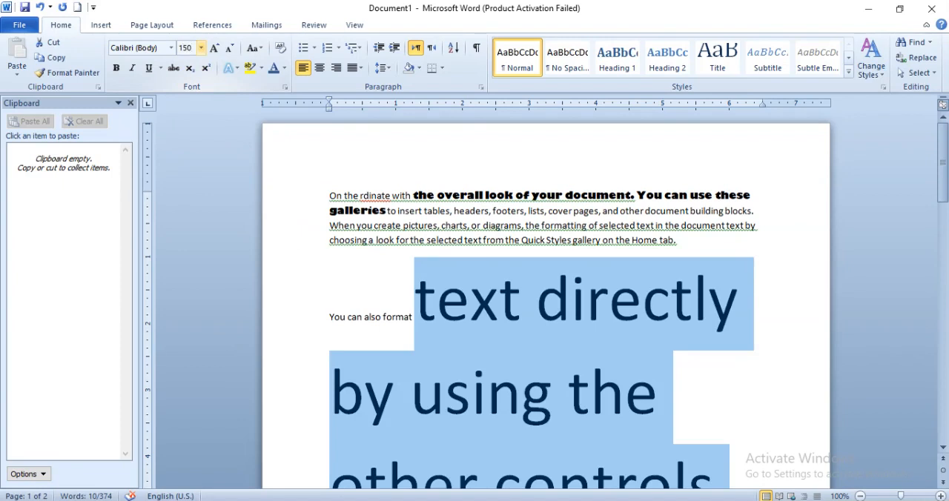
pyautogui.press('Return')
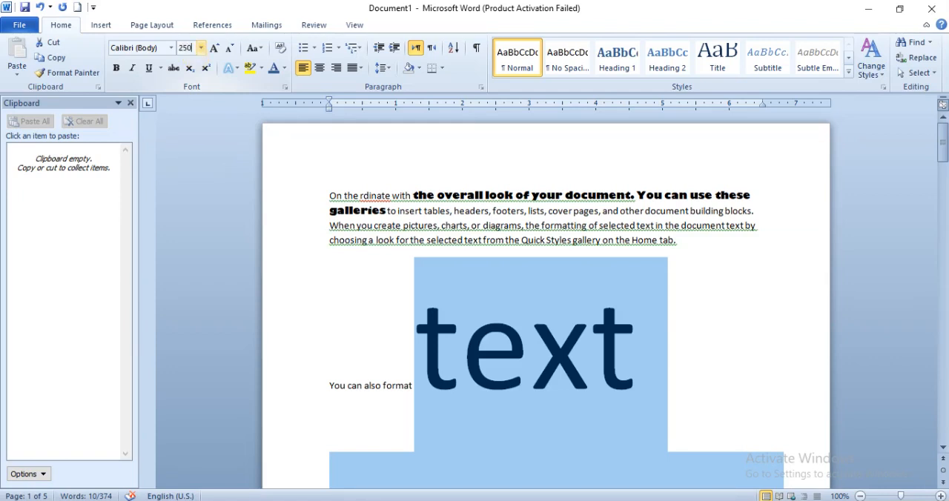
pyautogui.press('Return')
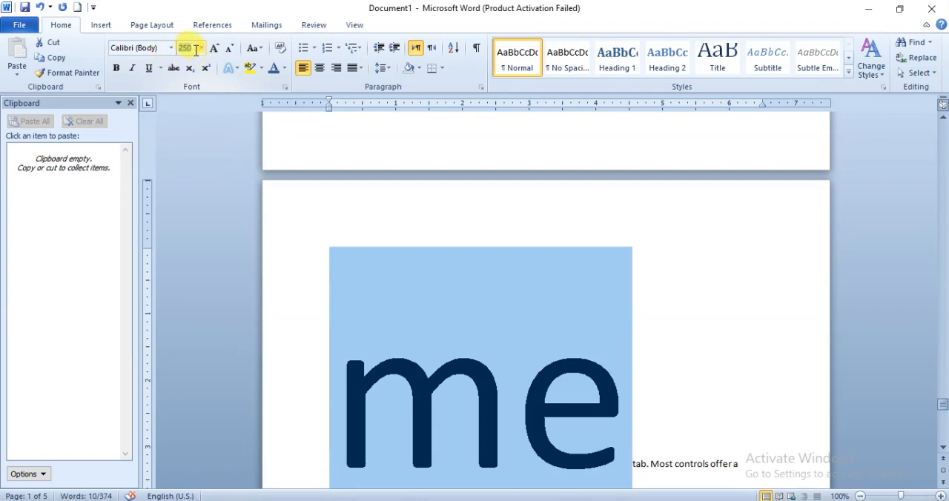
# - Reduce the font size of "text directly by using the other controls on the Home" to 12 and finally to 8
pyautogui.write('12')
pyautogui.press('Return')
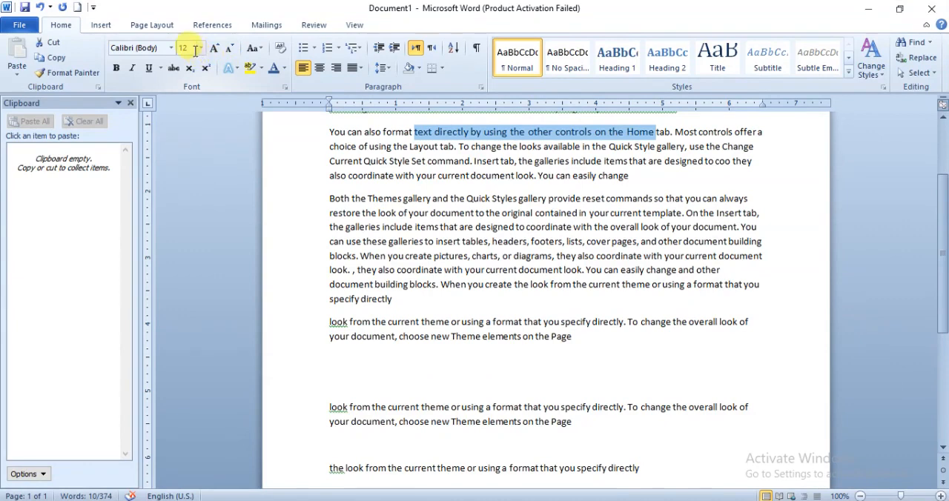
pyautogui.click(201, 48)
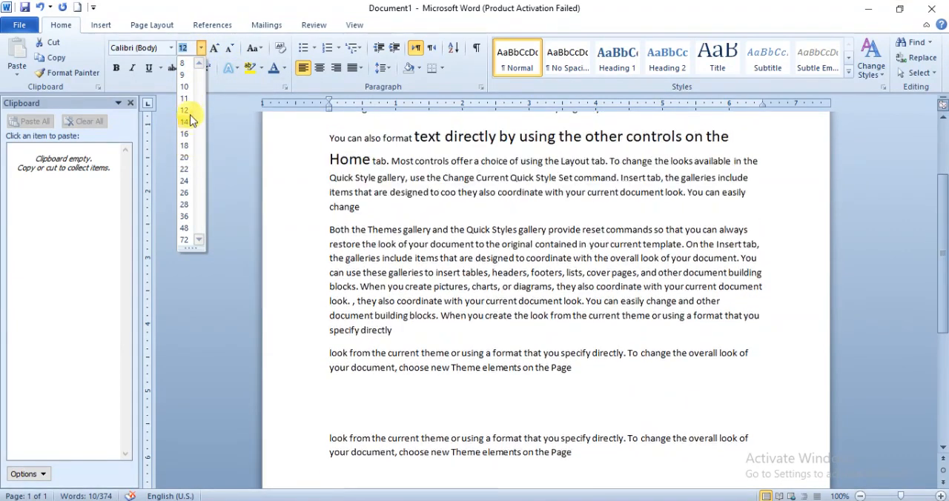
pyautogui.click(182, 67)
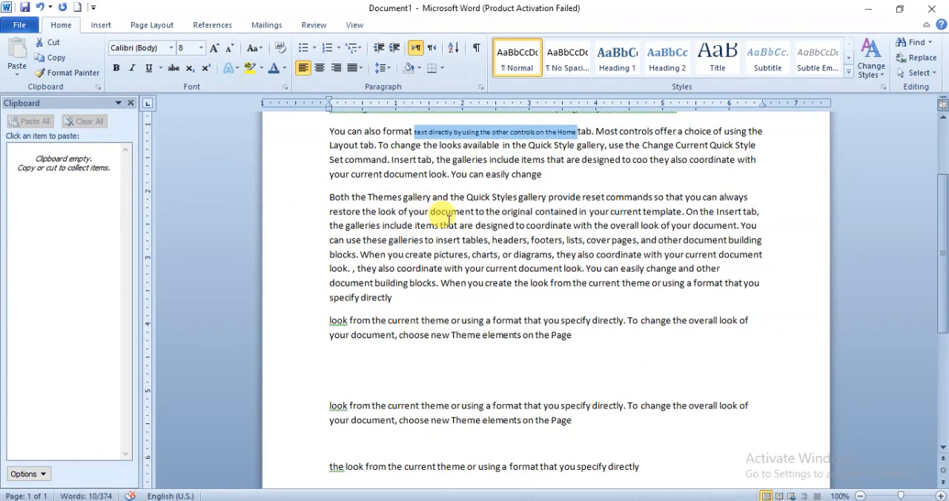
# - Grow the font of "document to the original contained in your current template" in the third paragraph step by step to size 190
pyautogui.moveTo(431, 212); pyautogui.dragTo(671, 211)
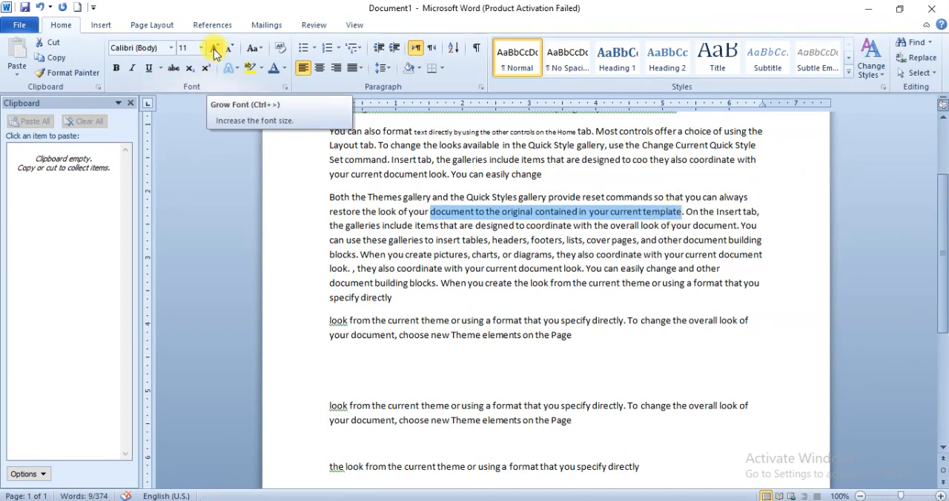
pyautogui.click(215, 50)
pyautogui.click(215, 51)
pyautogui.click(215, 51)
pyautogui.click(215, 50)
pyautogui.click(215, 51)
pyautogui.click(215, 51)
pyautogui.click(215, 51)
pyautogui.click(215, 51)
pyautogui.click(215, 50)
pyautogui.click(215, 51)
pyautogui.click(215, 51)
pyautogui.click(215, 50)
pyautogui.click(215, 51)
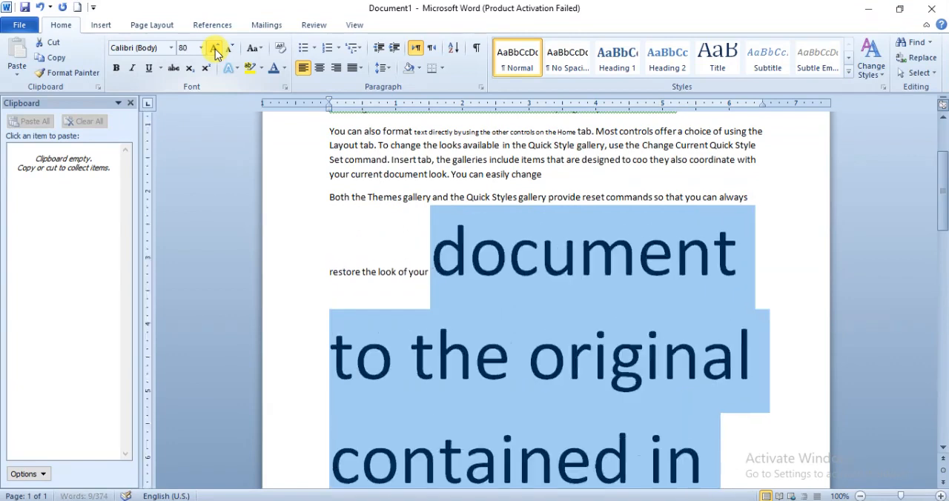
pyautogui.click(215, 50)
pyautogui.click(215, 50)
pyautogui.click(215, 51)
pyautogui.click(215, 50)
pyautogui.click(215, 50)
pyautogui.click(215, 51)
pyautogui.click(215, 50)
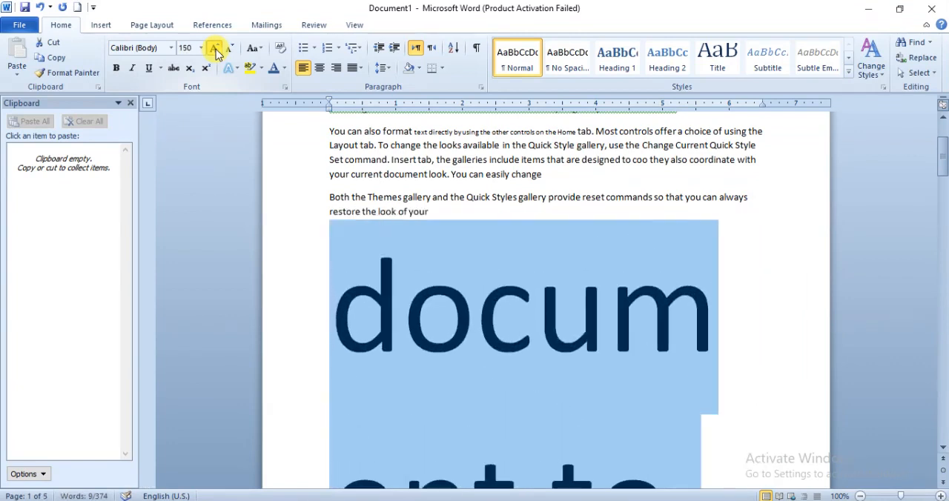
pyautogui.click(215, 50)
pyautogui.click(215, 50)
pyautogui.click(215, 50)
pyautogui.click(215, 50)
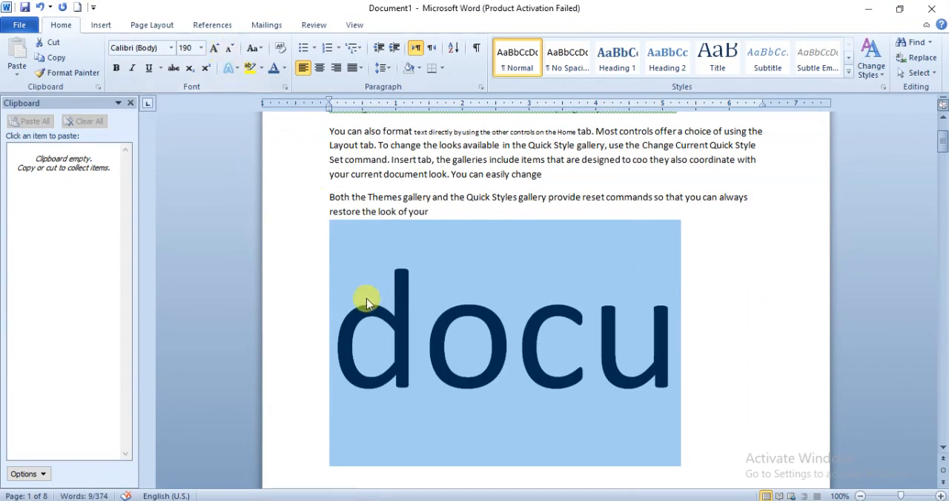
# - Shrink the font of "document to the original contained in your current template" step by step to size 14
pyautogui.click(230, 49)
pyautogui.click(230, 49)
pyautogui.click(230, 49)
pyautogui.click(229, 49)
pyautogui.click(229, 49)
pyautogui.click(230, 48)
pyautogui.click(230, 49)
pyautogui.click(230, 49)
pyautogui.click(230, 49)
pyautogui.click(229, 49)
pyautogui.click(230, 49)
pyautogui.click(230, 49)
pyautogui.click(230, 49)
pyautogui.click(230, 49)
pyautogui.click(230, 49)
pyautogui.click(230, 49)
pyautogui.click(230, 51)
pyautogui.click(230, 50)
pyautogui.click(231, 50)
pyautogui.click(231, 50)
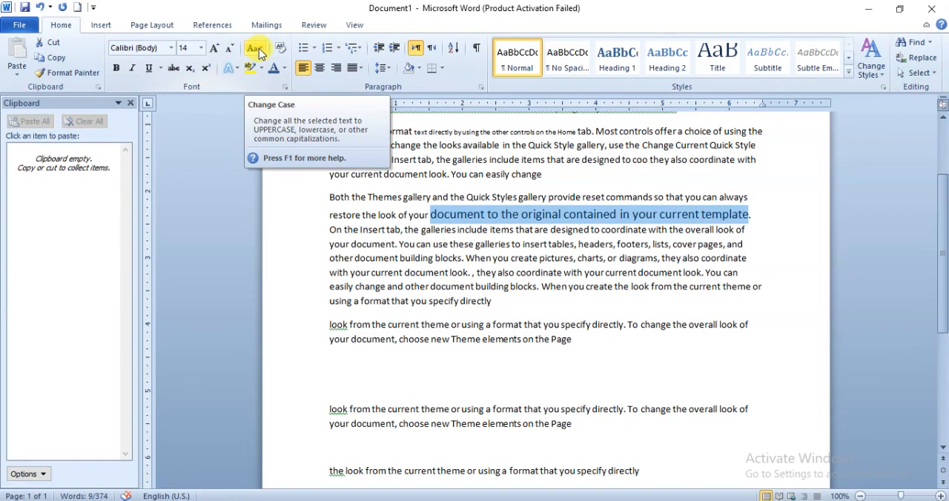
# - Change the first separate paragraph beginning "look from the current theme" to UPPERCASE, and convert it to lowercase
pyautogui.click(422, 226)
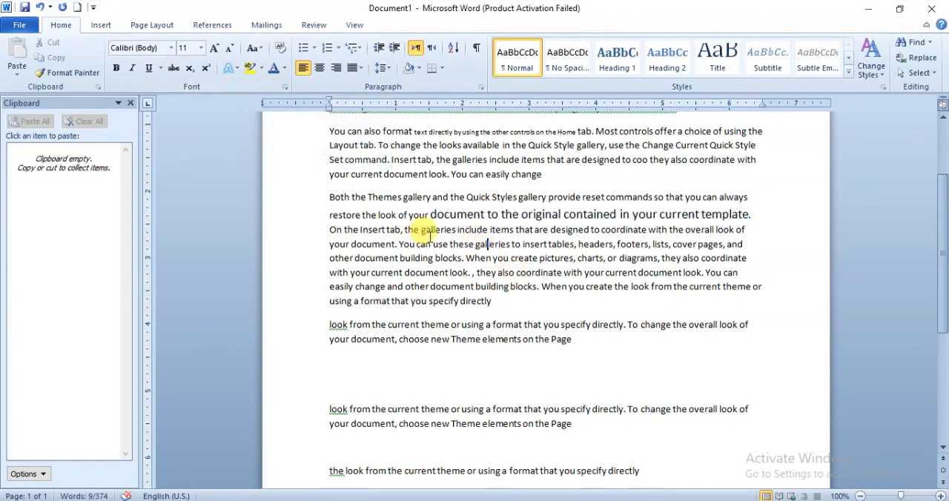
pyautogui.scroll(-3, 423, 229)
pyautogui.moveTo(332, 180); pyautogui.dragTo(590, 197)
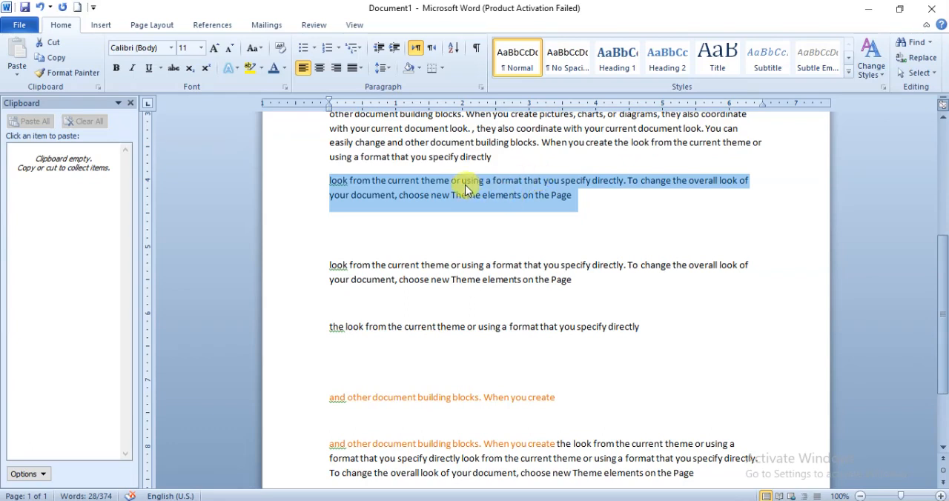
pyautogui.click(261, 55)
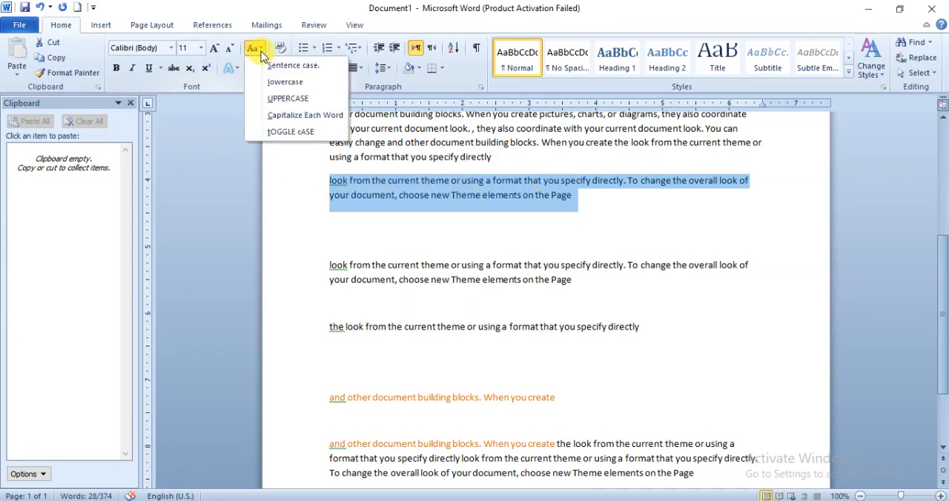
pyautogui.click(308, 104)
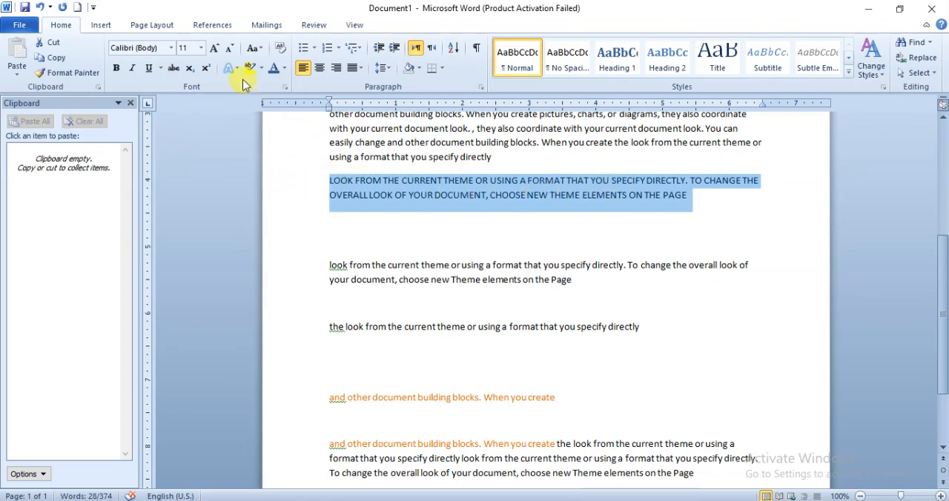
pyautogui.click(260, 53)
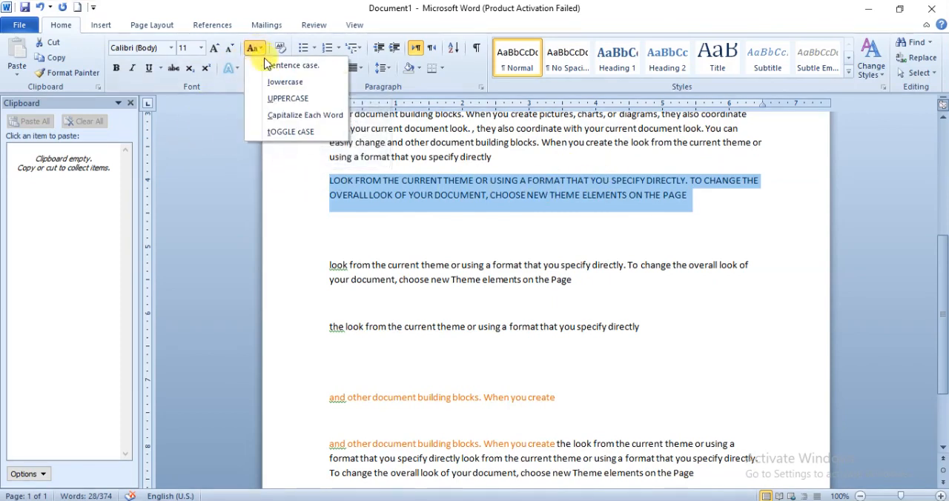
pyautogui.click(296, 83)
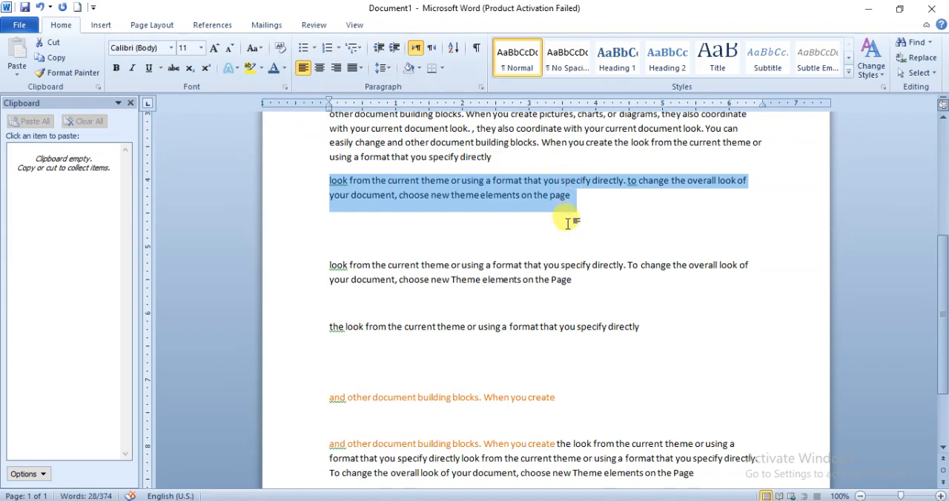
# - Apply Sentence case and then Capitalize Each Word to the third paragraph's text from "On the Insert tab" through "headers"
pyautogui.scroll(3, 543, 234)
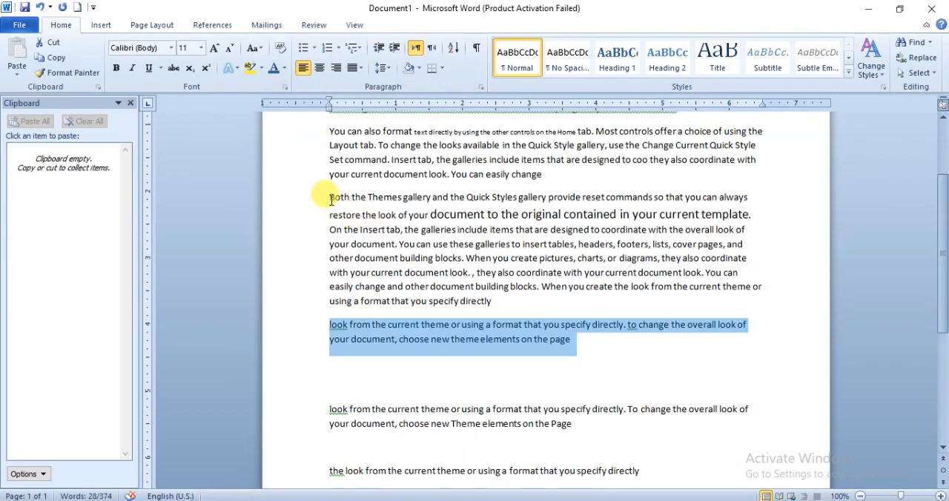
pyautogui.moveTo(331, 229); pyautogui.dragTo(612, 246)
pyautogui.click(254, 51)
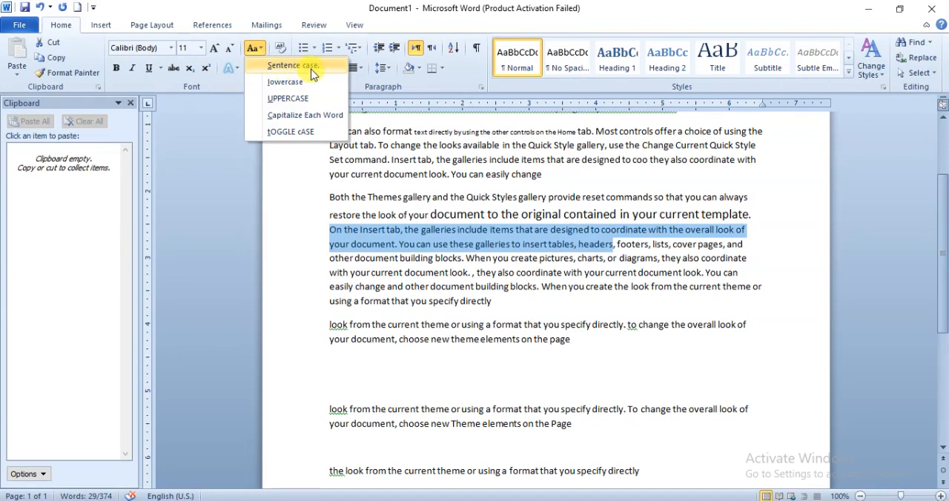
pyautogui.click(270, 71)
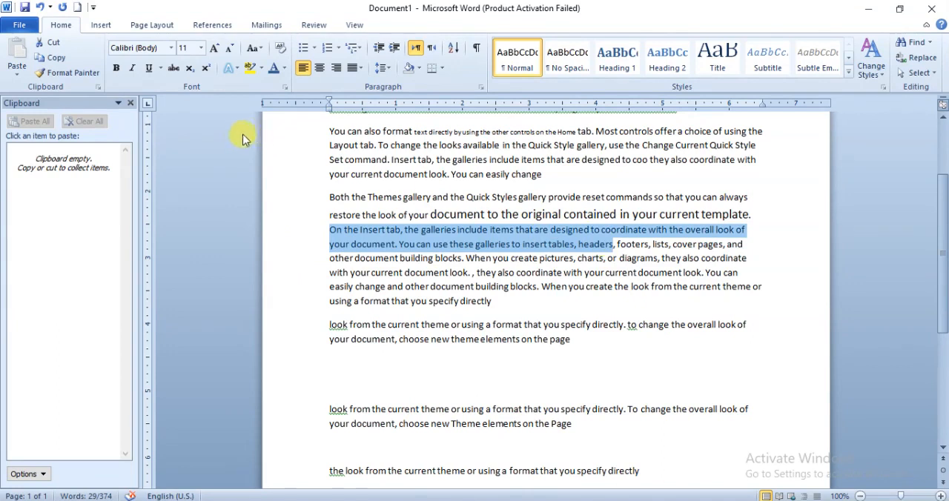
pyautogui.click(255, 54)
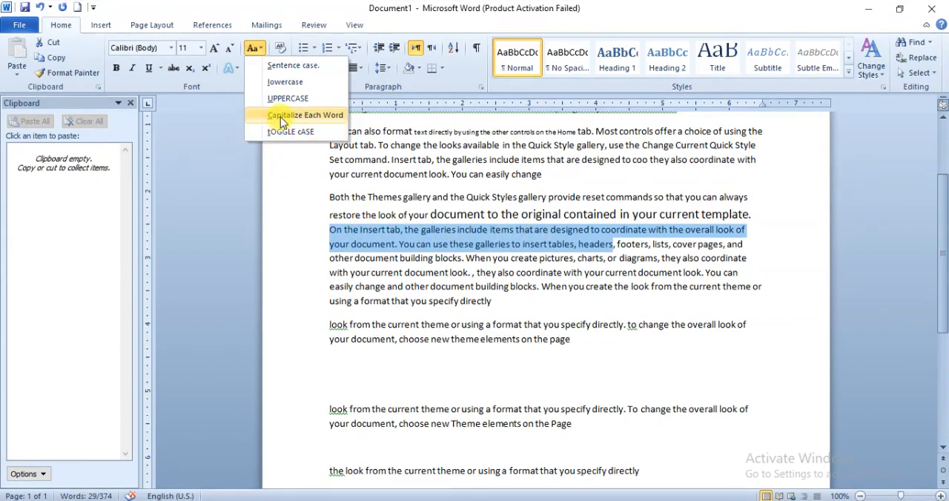
pyautogui.click(282, 118)
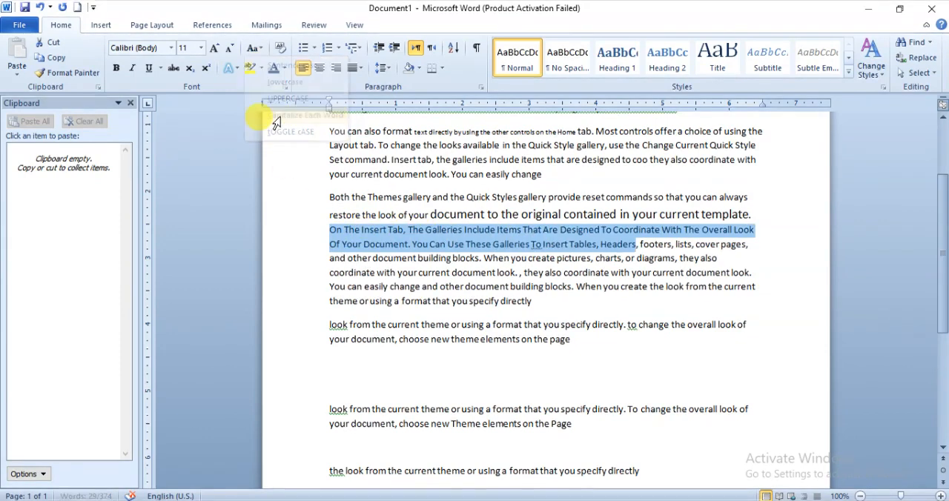
pyautogui.click(331, 234)
pyautogui.doubleClick(340, 232)
pyautogui.moveTo(345, 231); pyautogui.dragTo(348, 232)
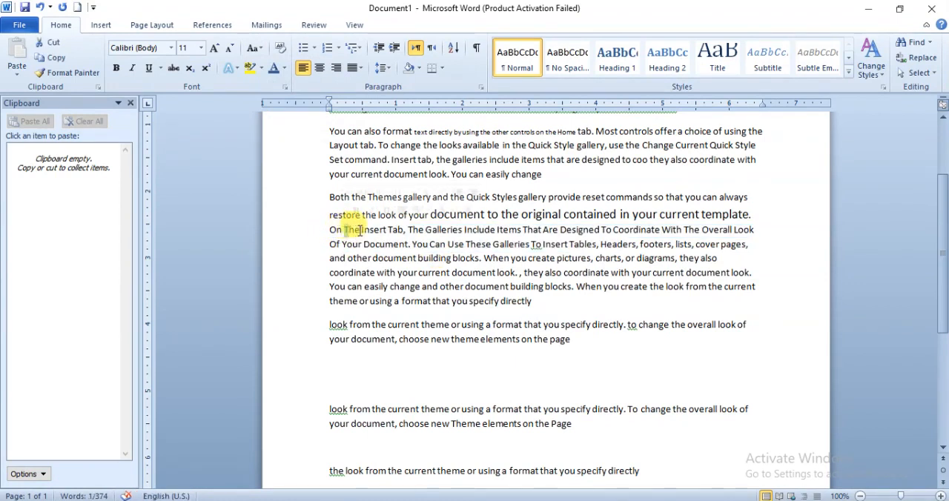
# - Apply Toggle Case to the third paragraph's text from "On The Insert Tab" through "cover pages,"
pyautogui.click(362, 232)
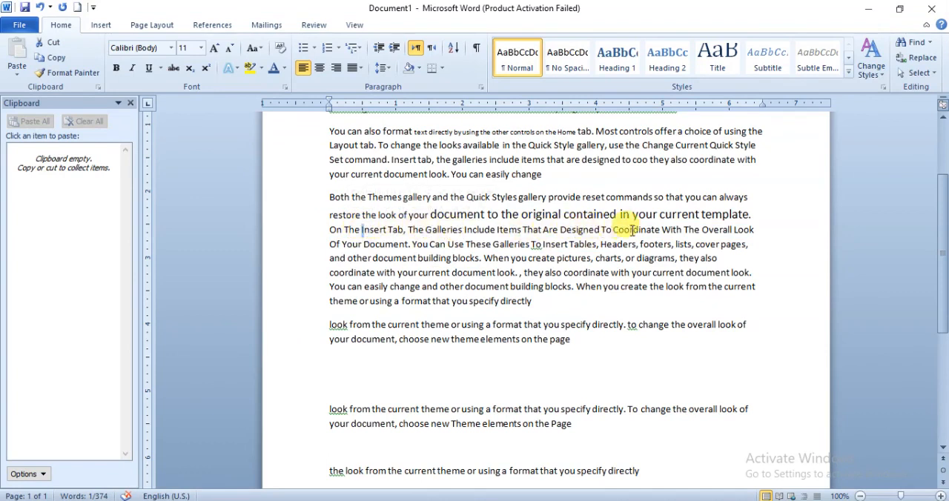
pyautogui.moveTo(329, 231); pyautogui.dragTo(749, 245)
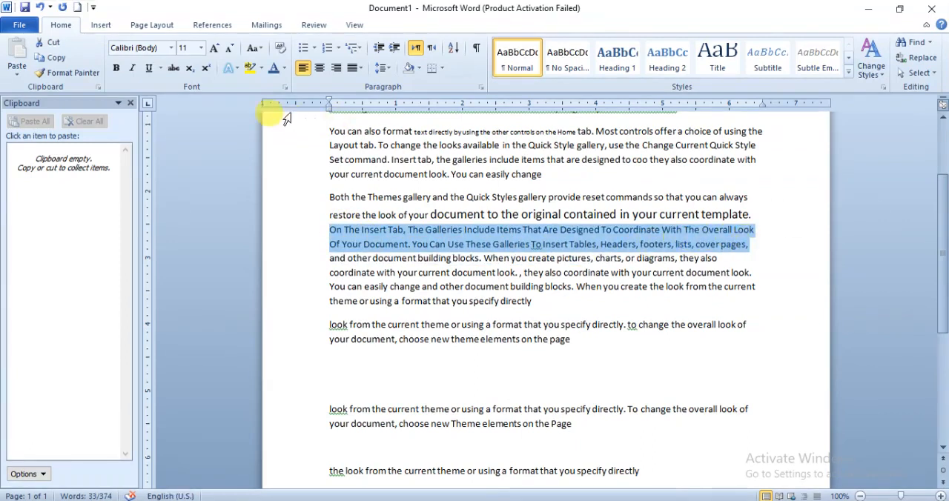
pyautogui.click(261, 51)
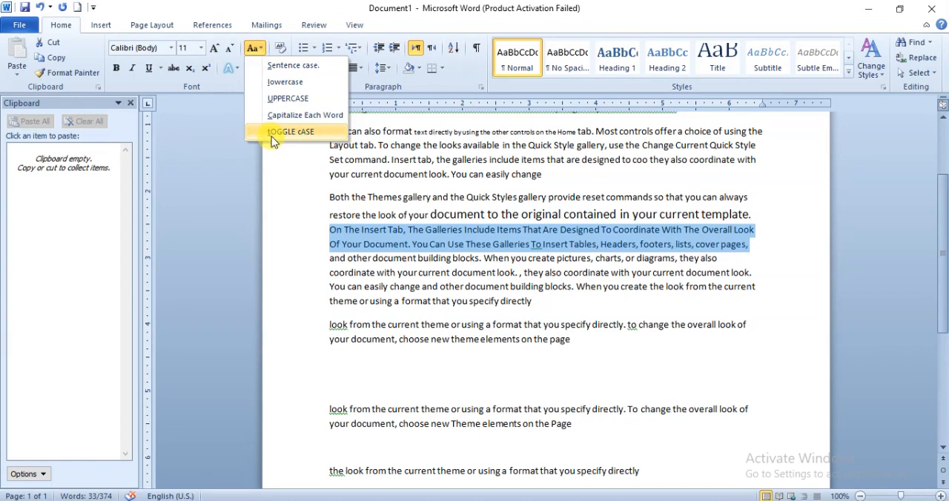
pyautogui.click(312, 135)
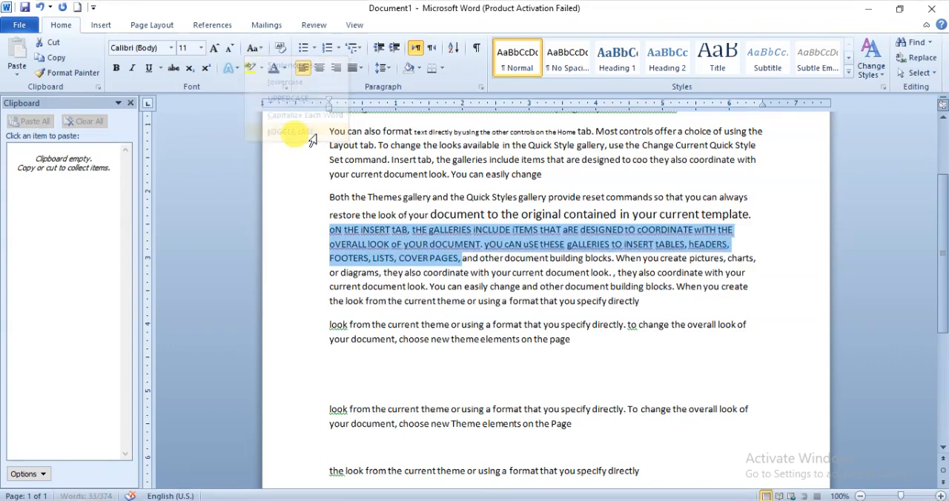
pyautogui.click(391, 232)
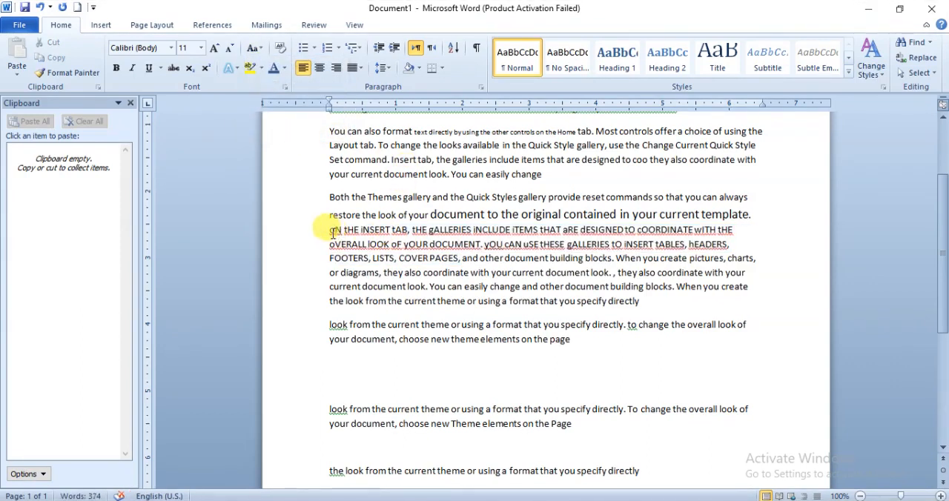
pyautogui.doubleClick(336, 231)
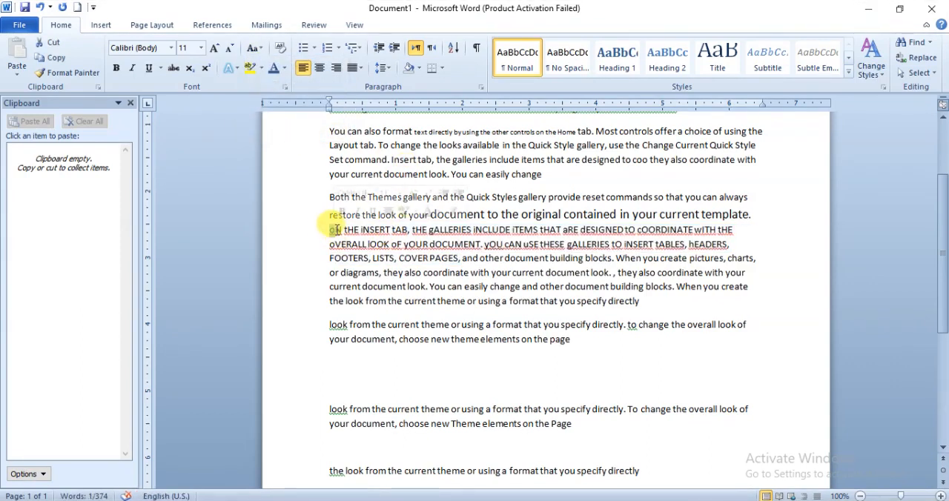
pyautogui.click(341, 231)
pyautogui.moveTo(346, 231); pyautogui.dragTo(355, 231)
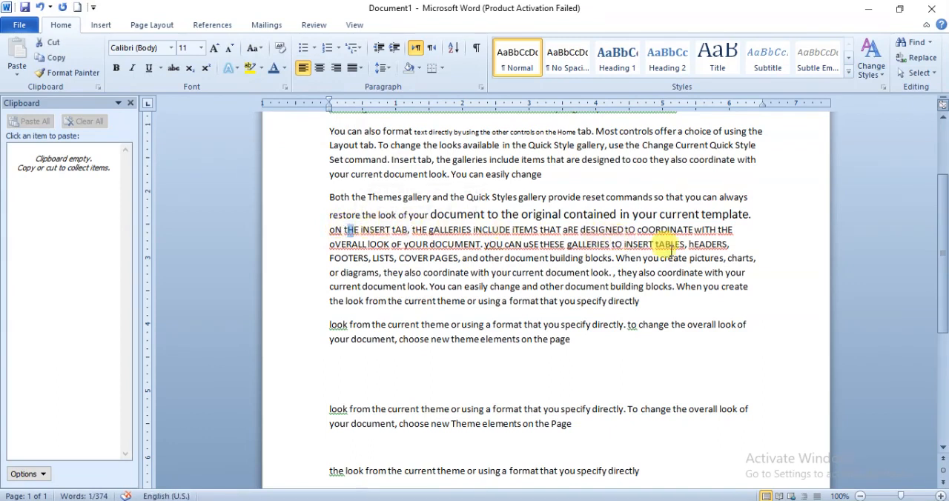
# - Convert the toggled text from "oN tHE iNSERT tAB" through "hEADERS," to Sentence case
pyautogui.moveTo(330, 231); pyautogui.dragTo(741, 245)
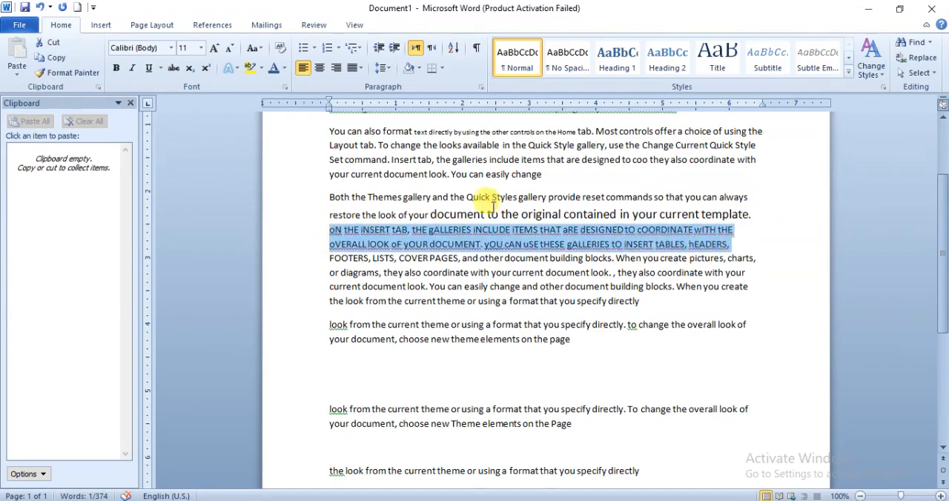
pyautogui.click(253, 49)
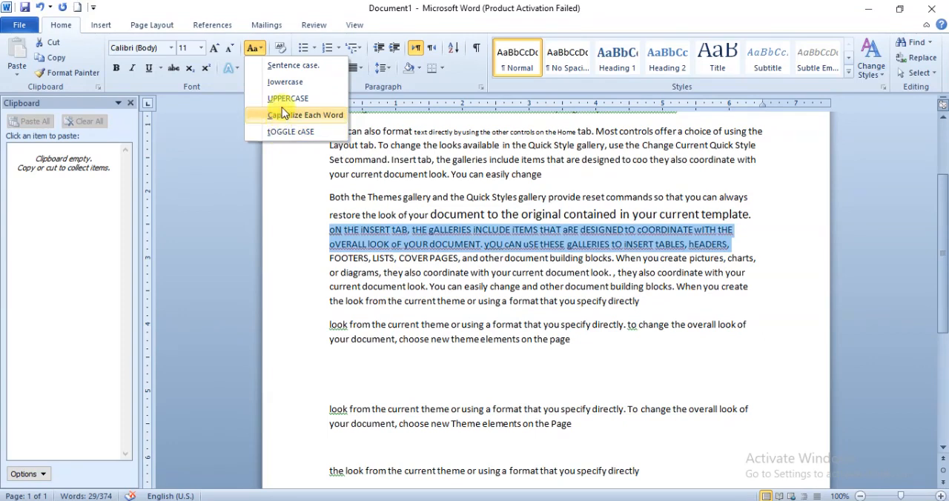
pyautogui.click(292, 65)
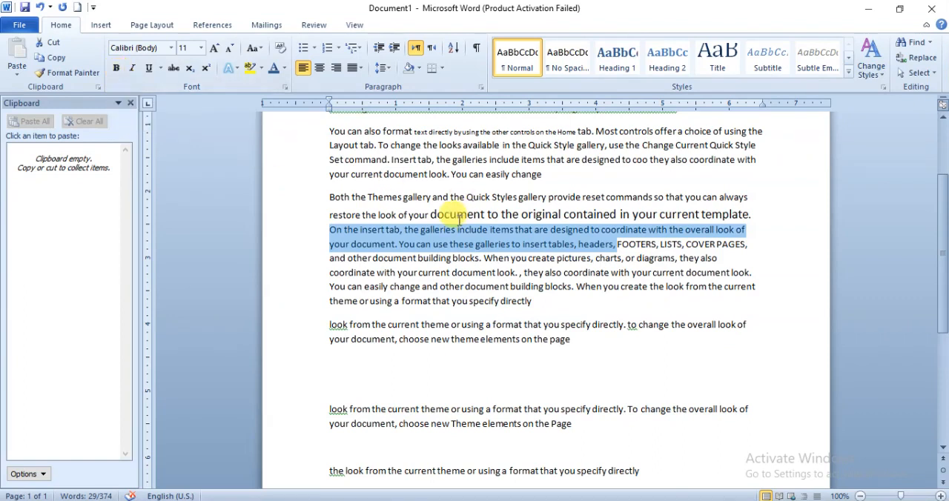
pyautogui.click(416, 244)
# - Make "You can use these galleries to insert tables" in the third paragraph bold
pyautogui.moveTo(401, 246); pyautogui.dragTo(564, 248)
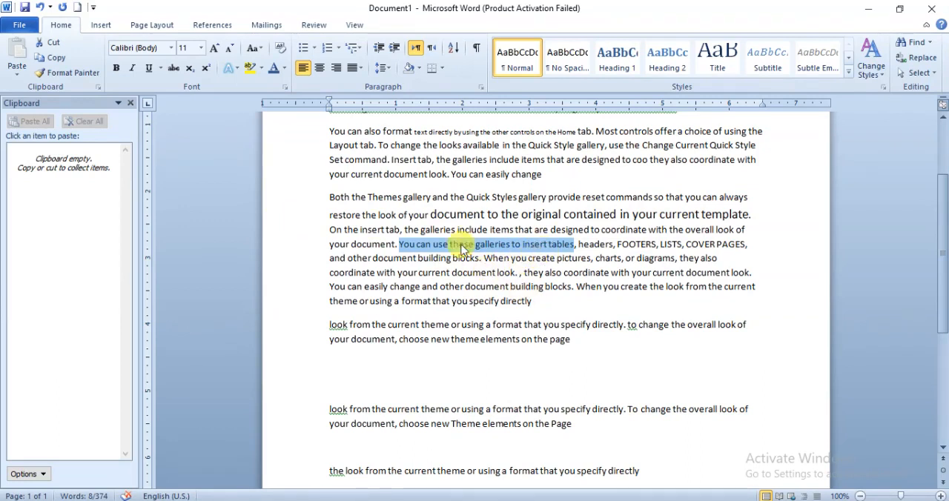
pyautogui.click(115, 72)
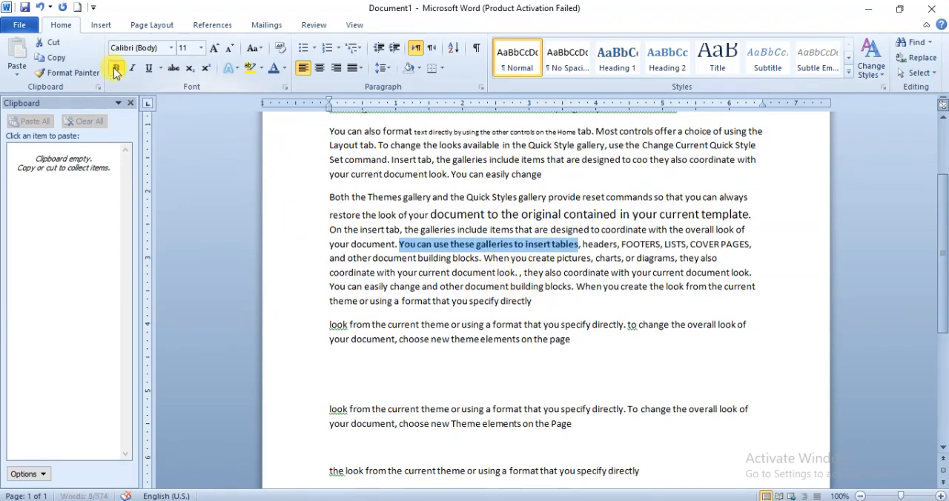
pyautogui.click(402, 249)
pyautogui.click(593, 245)
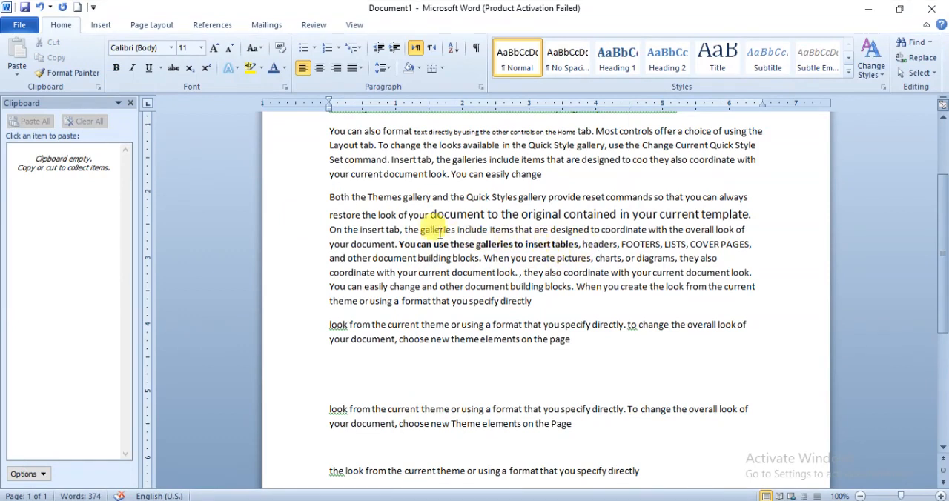
# - Switch italics on and off repeatedly for the bold text "You can use these galleries to insert tables", ending with italics off
pyautogui.moveTo(399, 244); pyautogui.dragTo(578, 245)
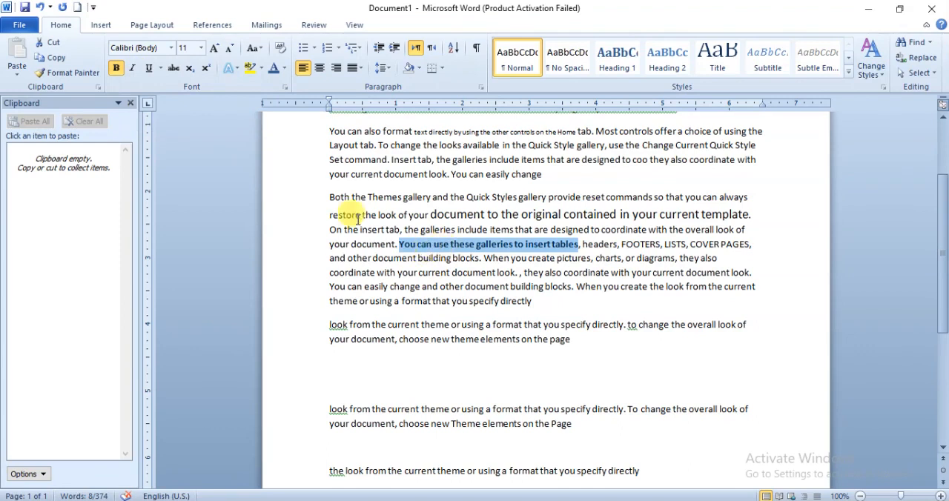
pyautogui.click(133, 68)
pyautogui.click(133, 68)
pyautogui.click(134, 68)
pyautogui.click(133, 70)
pyautogui.click(135, 72)
pyautogui.click(135, 72)
pyautogui.click(135, 72)
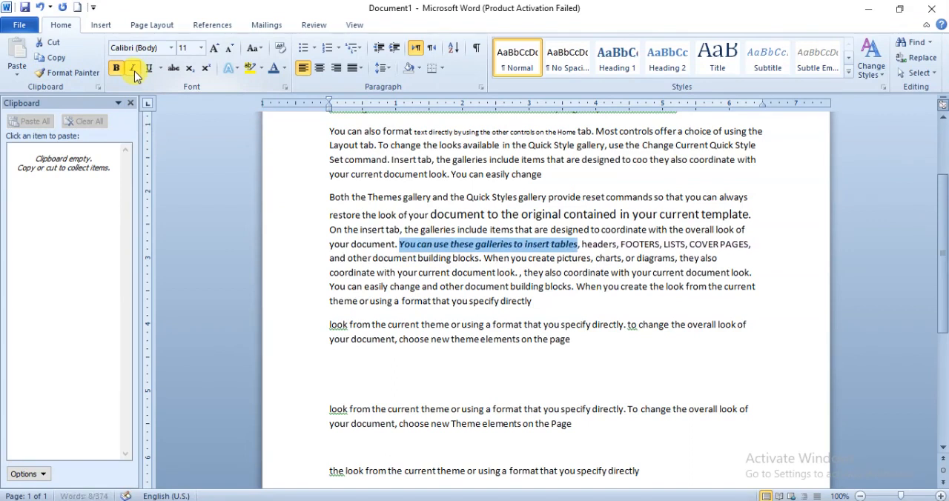
pyautogui.click(135, 72)
# - Grow the font of the third paragraph from "Both the Themes gallery" through "building blocks" until its regular text reaches size 22
pyautogui.moveTo(329, 197); pyautogui.dragTo(571, 289)
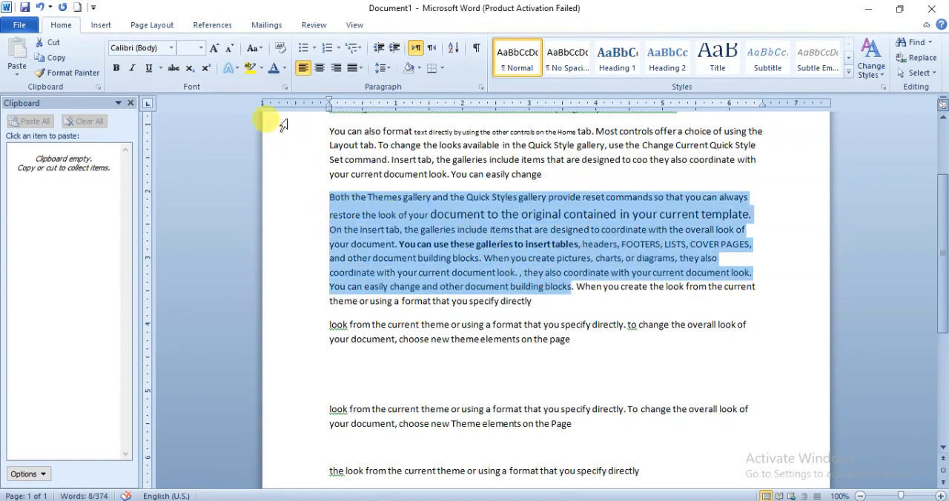
pyautogui.click(211, 48)
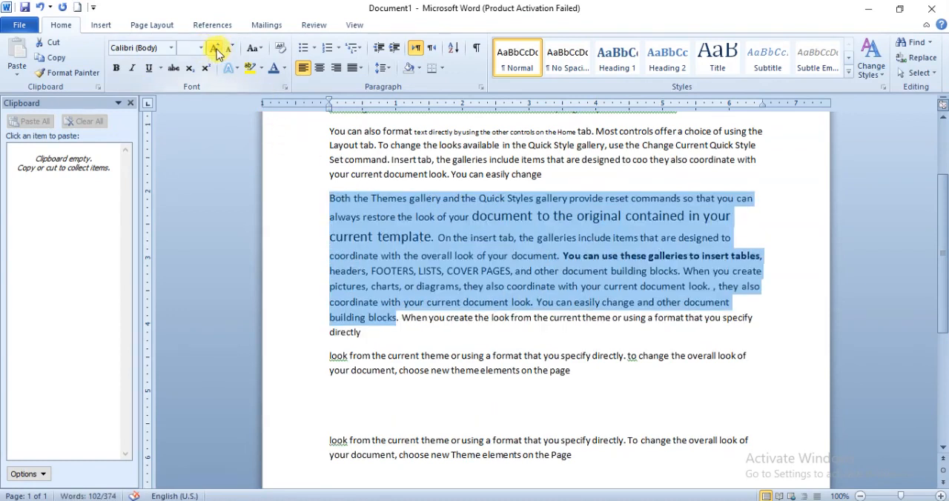
pyautogui.click(214, 49)
pyautogui.click(214, 49)
pyautogui.click(214, 49)
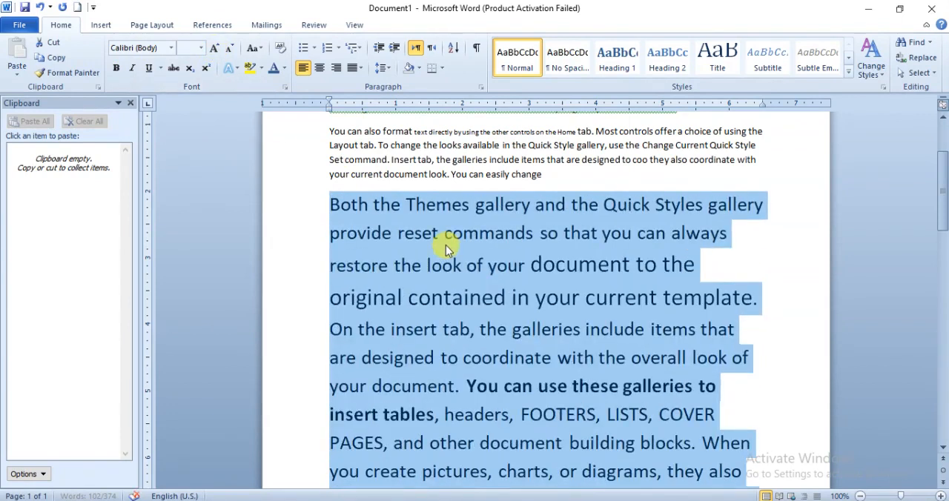
pyautogui.click(422, 265)
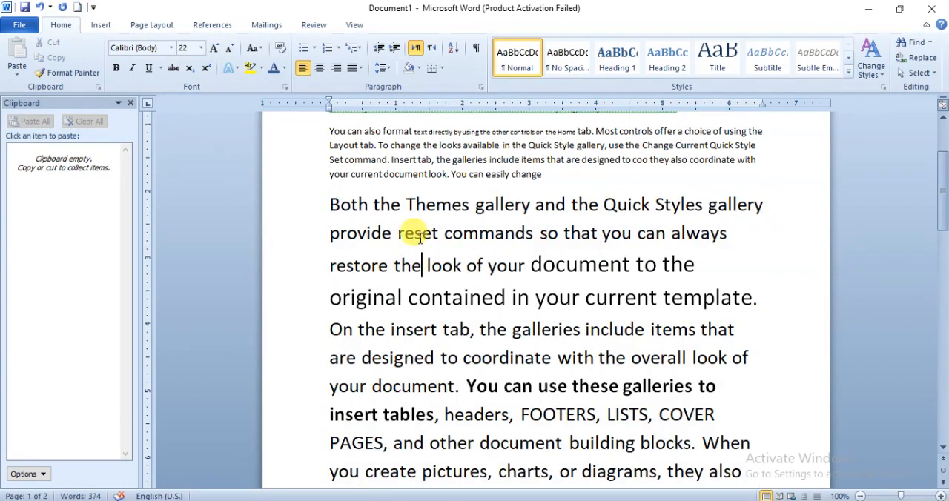
# - Italicize "reset commands so that you can always restore the look of your document to the" in the enlarged paragraph
pyautogui.moveTo(398, 235); pyautogui.dragTo(695, 264)
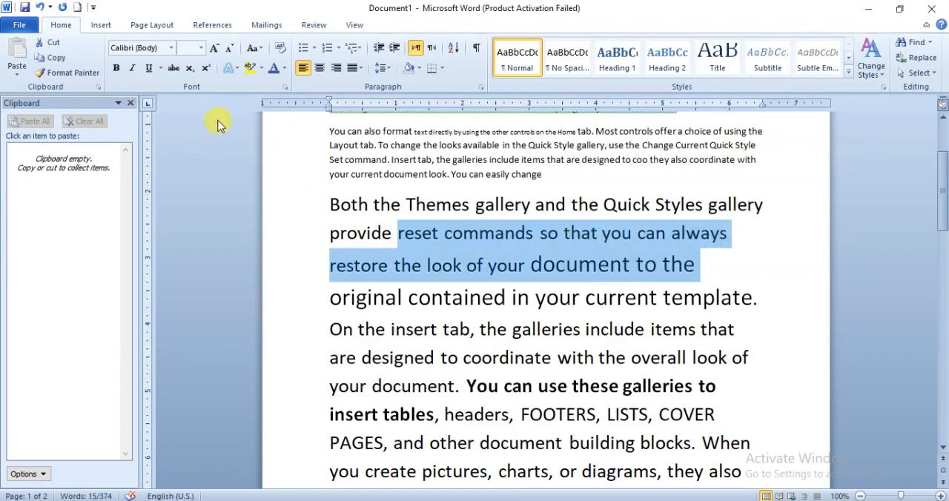
pyautogui.click(134, 68)
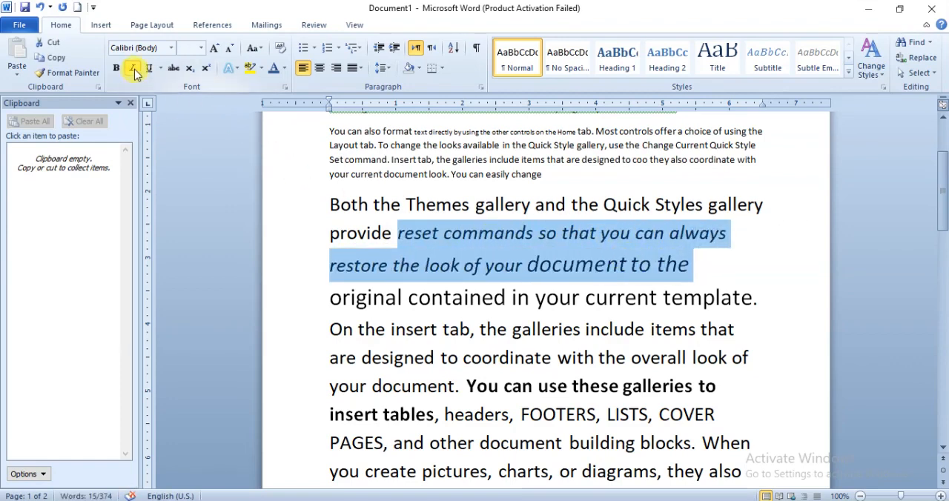
pyautogui.click(400, 236)
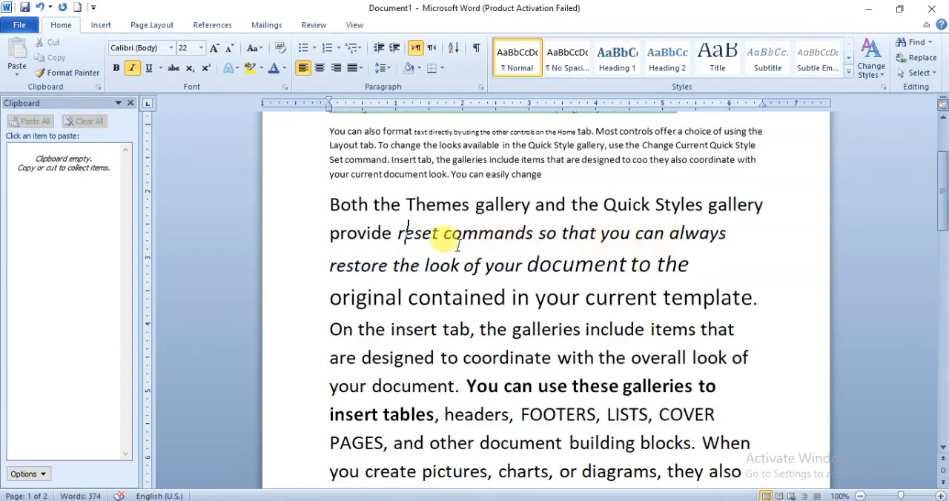
# - Apply a single underline to the italic text from "reset commands" through "document to the"
pyautogui.moveTo(392, 229); pyautogui.dragTo(673, 265)
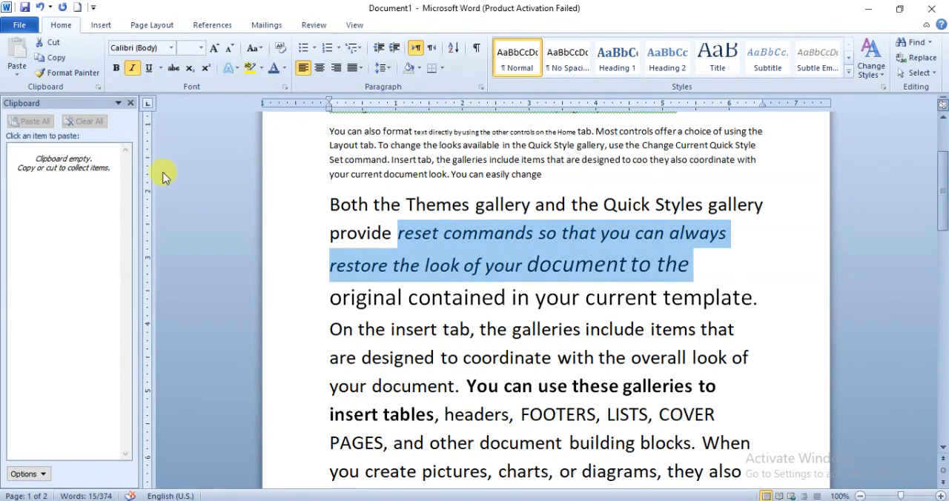
pyautogui.click(149, 69)
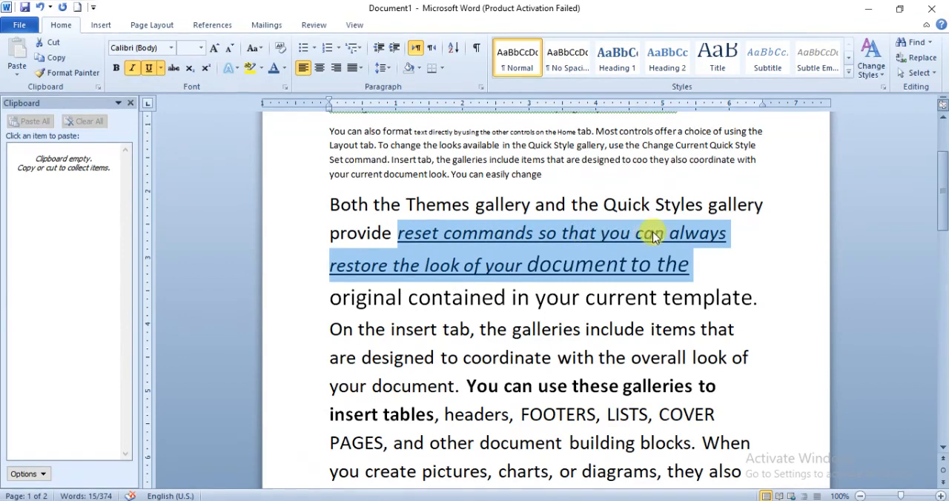
pyautogui.click(370, 268)
# - Change the underline of the italic text from "reset commands" through "document to the" to a double line
pyautogui.moveTo(397, 234); pyautogui.dragTo(716, 267)
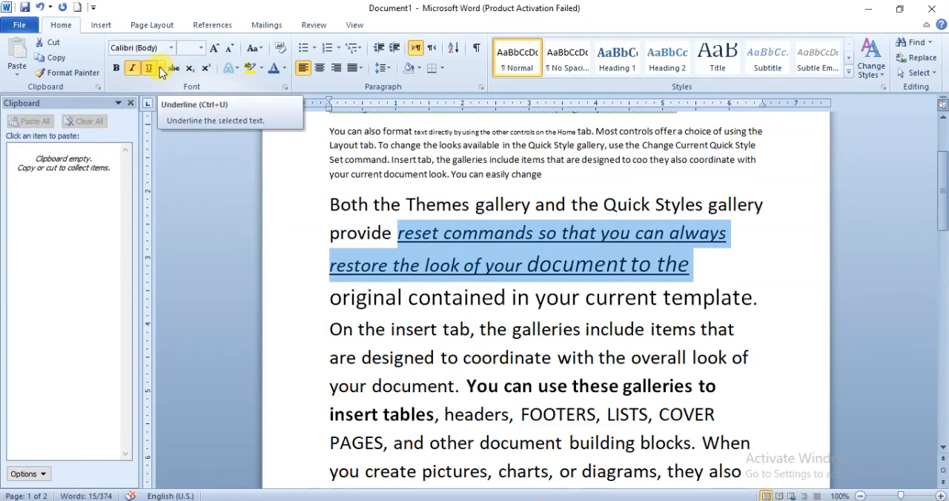
pyautogui.click(160, 68)
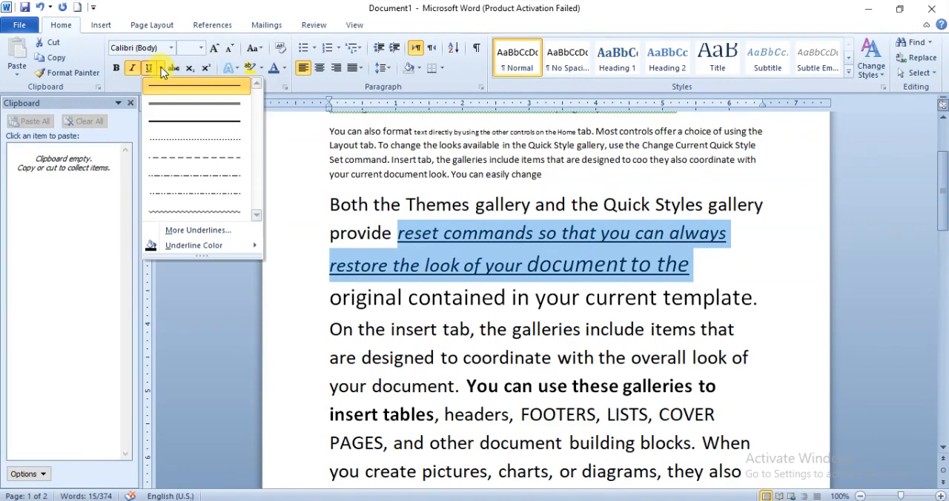
pyautogui.click(176, 105)
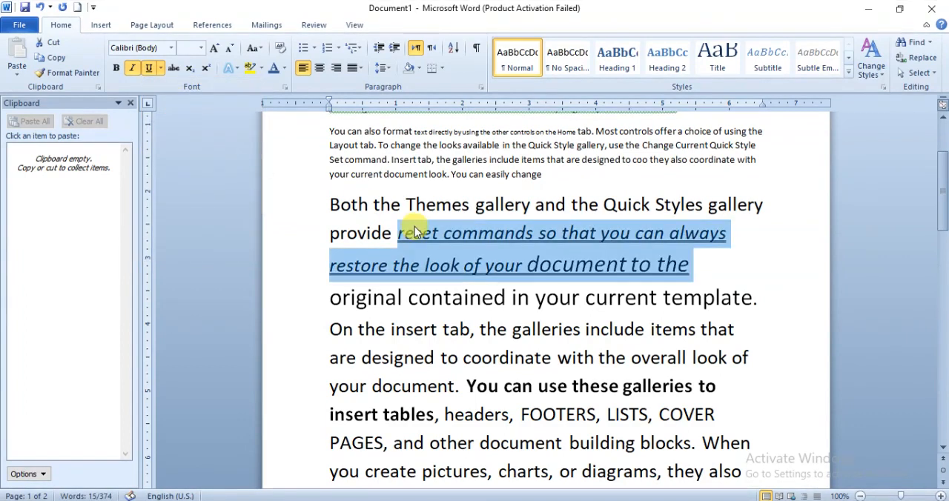
pyautogui.click(392, 233)
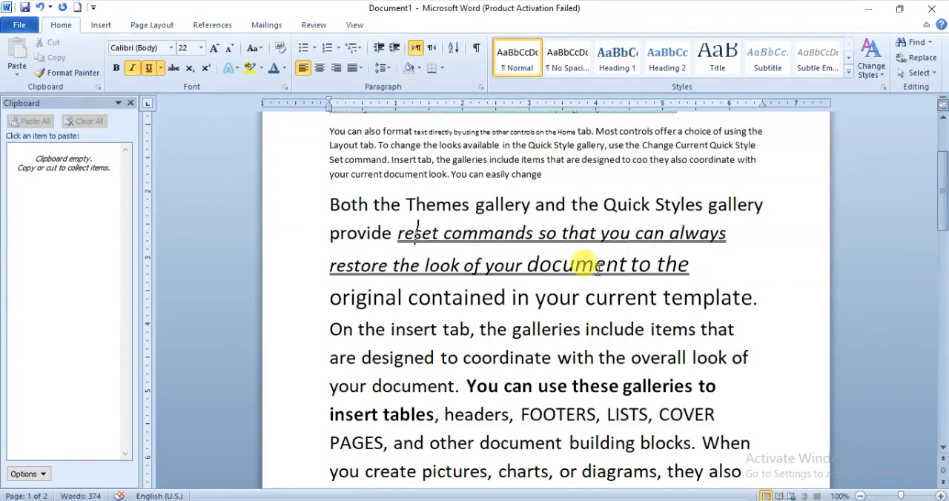
# - Set the underline of the italic text from "reset commands" through "document to the" to a thick line
pyautogui.moveTo(398, 235); pyautogui.dragTo(705, 261)
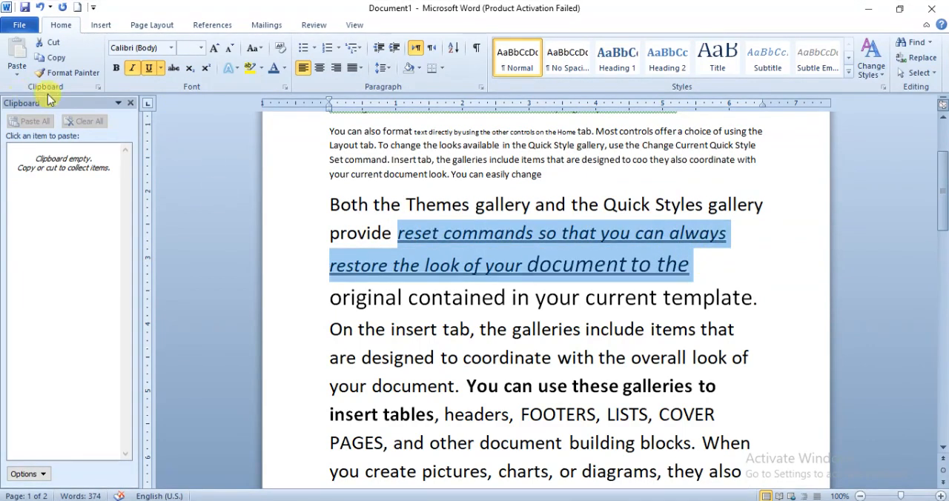
pyautogui.click(160, 67)
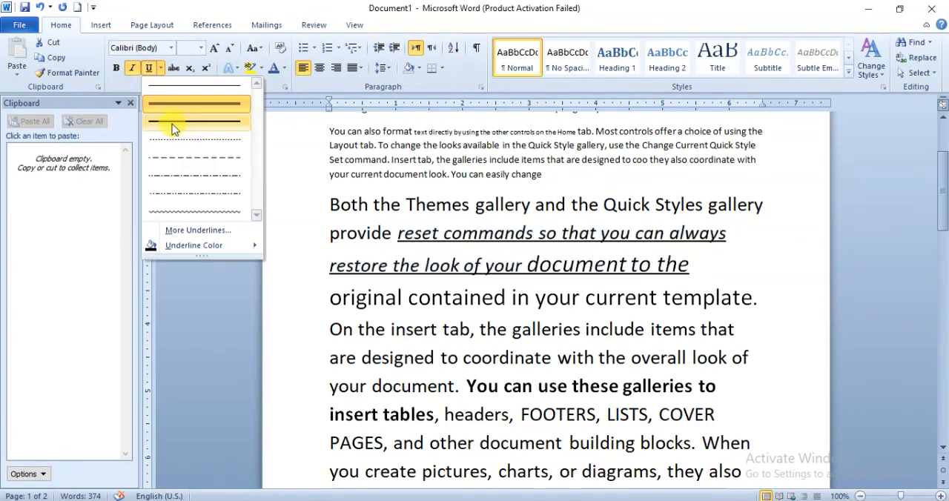
pyautogui.click(196, 125)
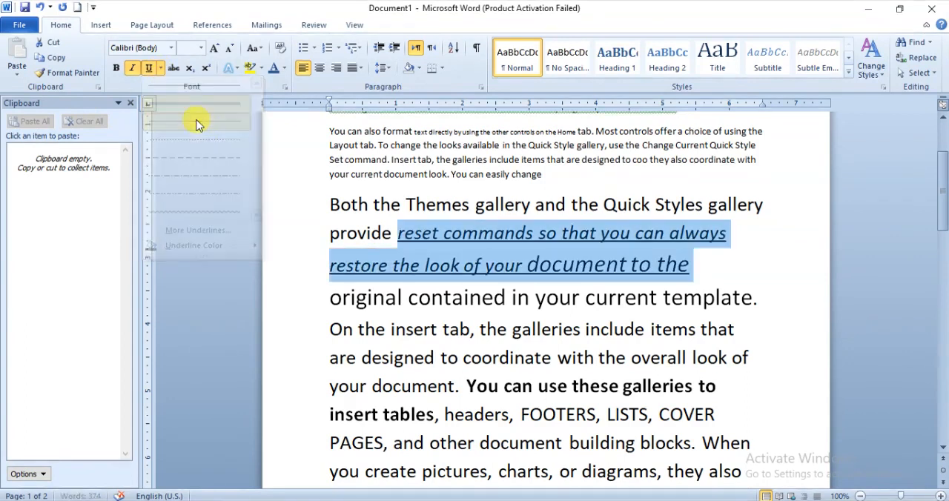
# - Set the underline style of the italic text from "reset commands" through "document to the" to a thick wavy line
pyautogui.click(160, 69)
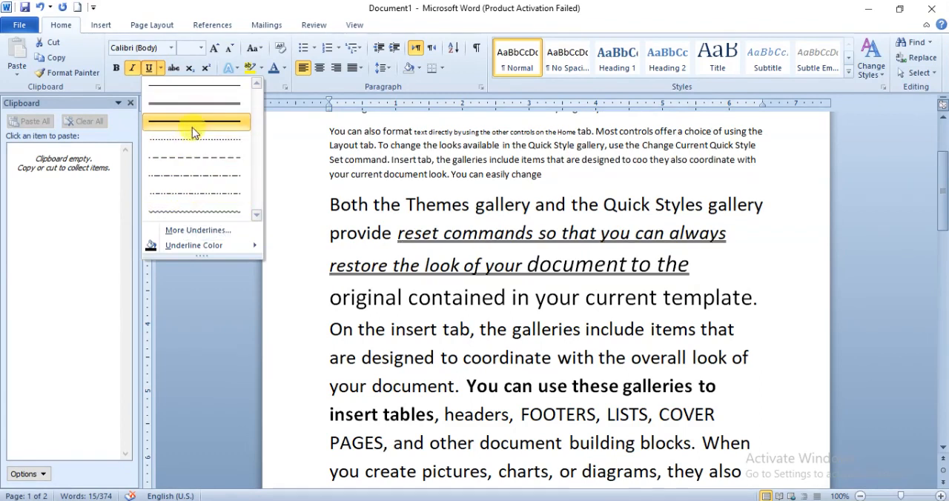
pyautogui.click(217, 232)
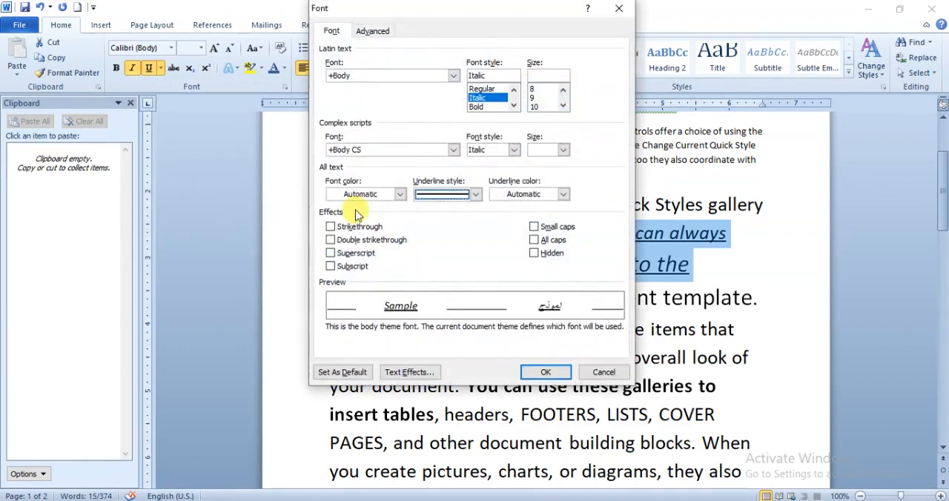
pyautogui.click(475, 195)
pyautogui.scroll(-3, 473, 260)
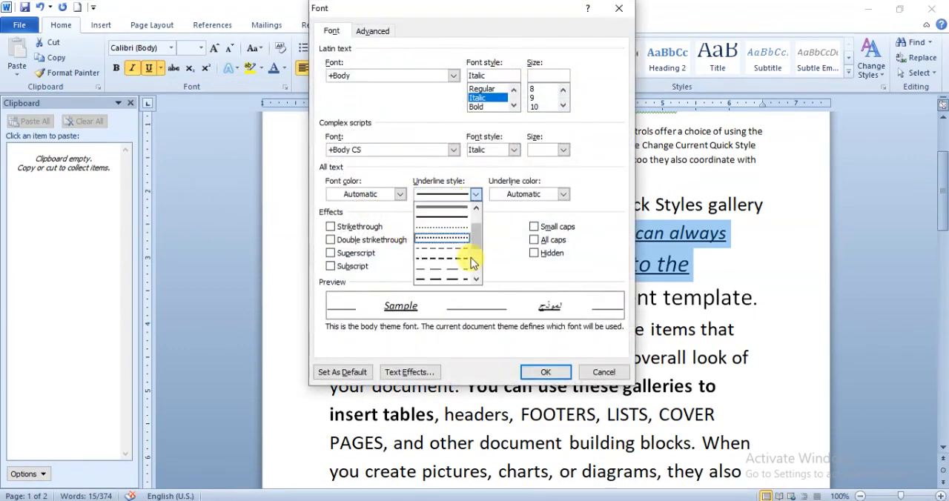
pyautogui.scroll(-3, 475, 261)
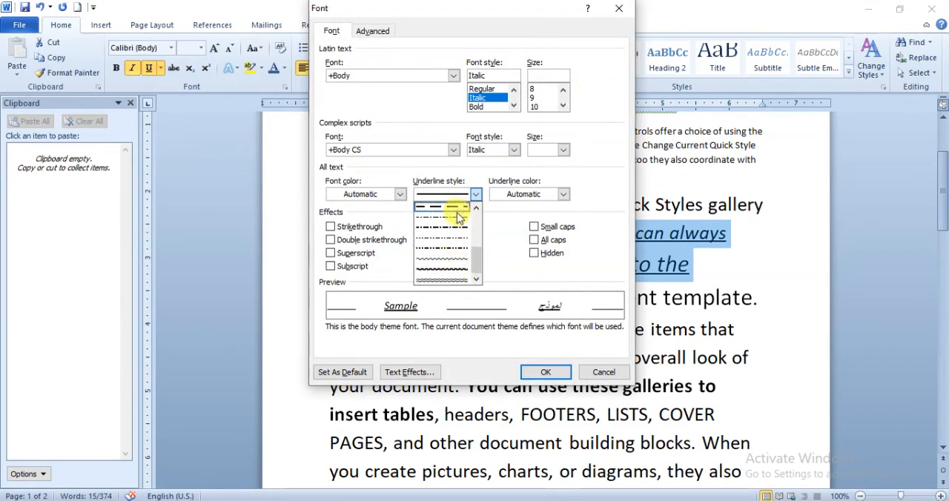
pyautogui.click(450, 272)
pyautogui.click(545, 373)
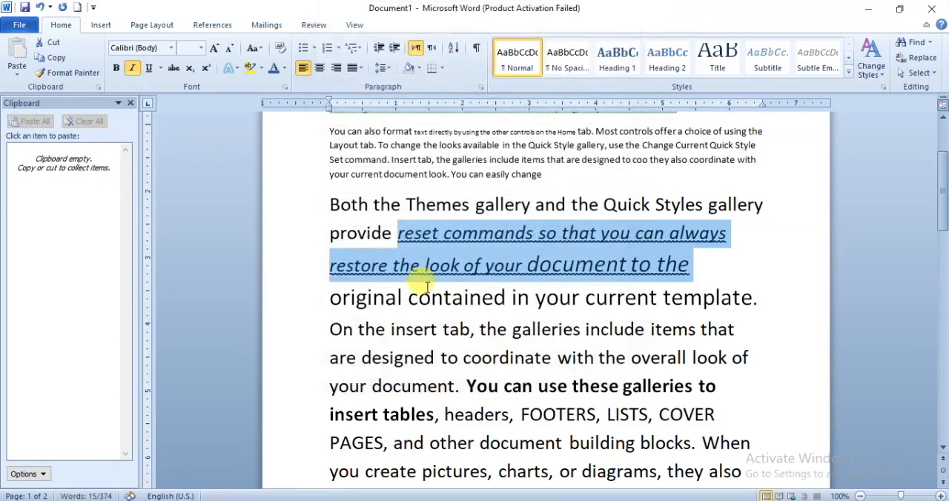
pyautogui.click(545, 236)
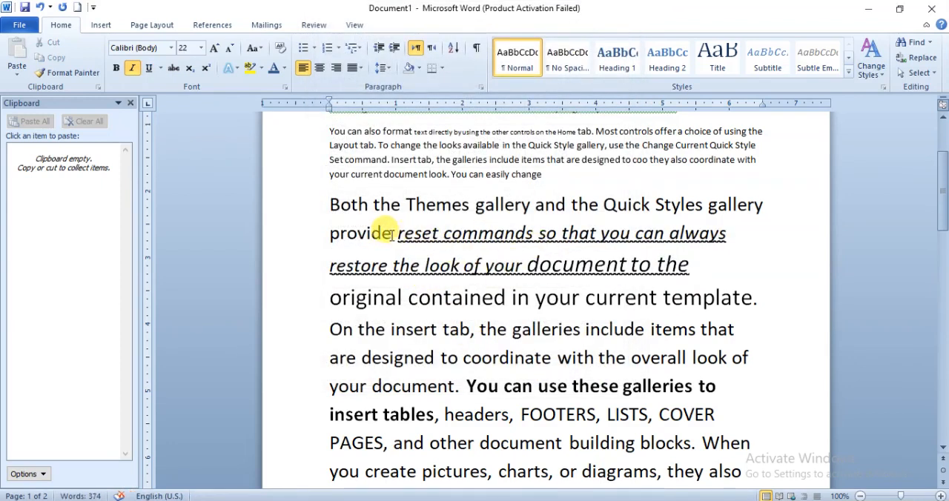
pyautogui.moveTo(399, 233)
pyautogui.mouseDown()
pyautogui.moveTo(616, 252)
pyautogui.moveTo(646, 261)
pyautogui.moveTo(639, 268)
pyautogui.mouseUp()
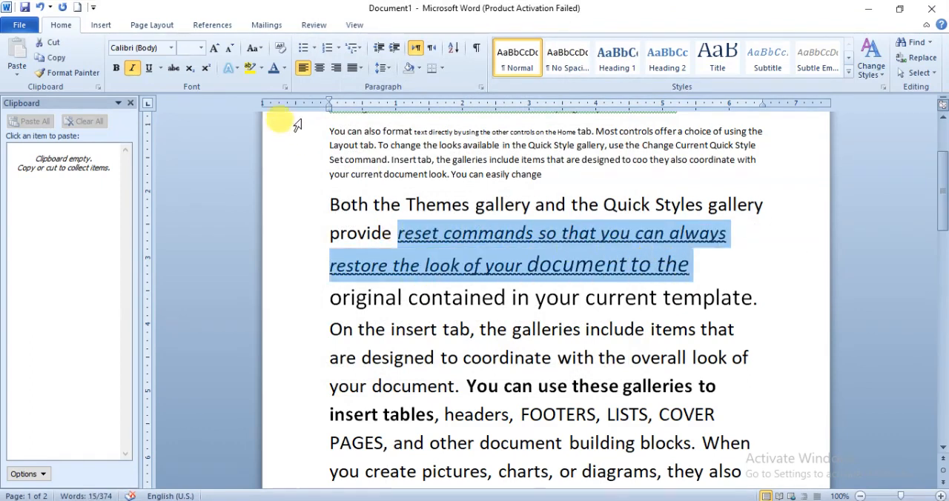
pyautogui.click(160, 68)
pyautogui.moveTo(184, 252)
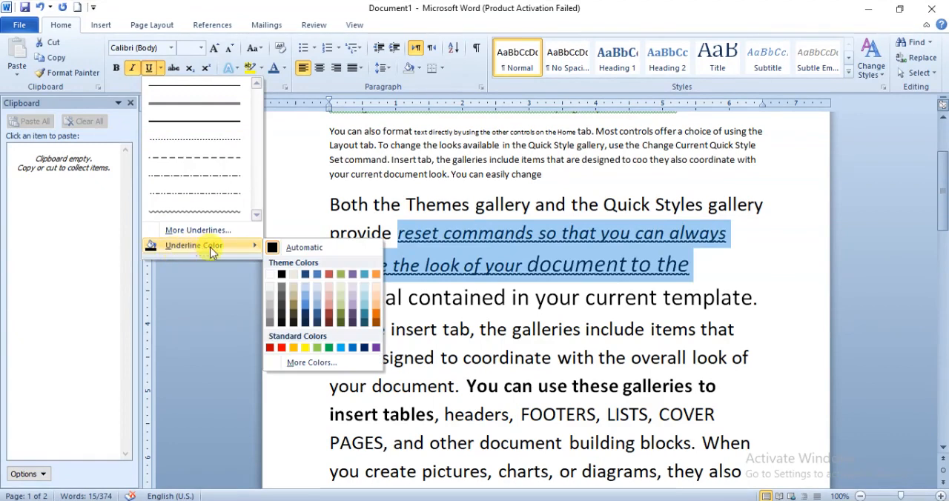
pyautogui.click(478, 237)
pyautogui.click(424, 232)
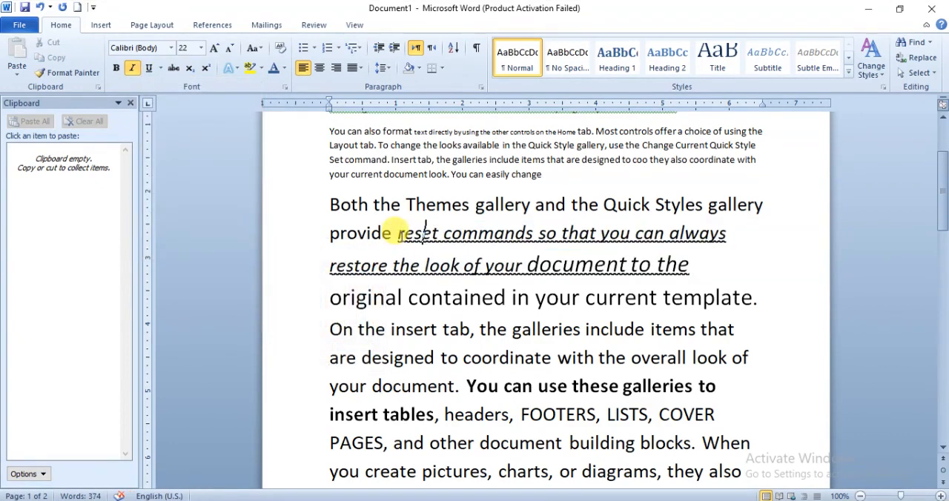
pyautogui.moveTo(398, 234); pyautogui.dragTo(593, 238)
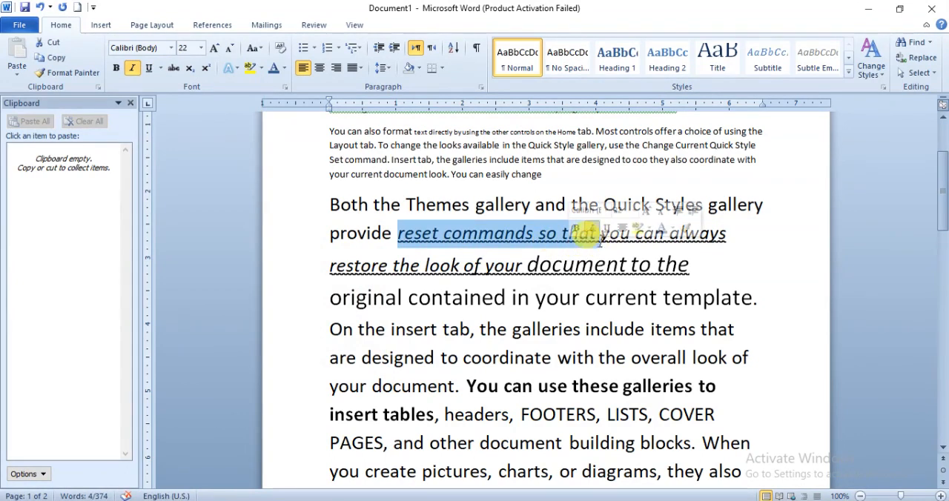
pyautogui.click(399, 234)
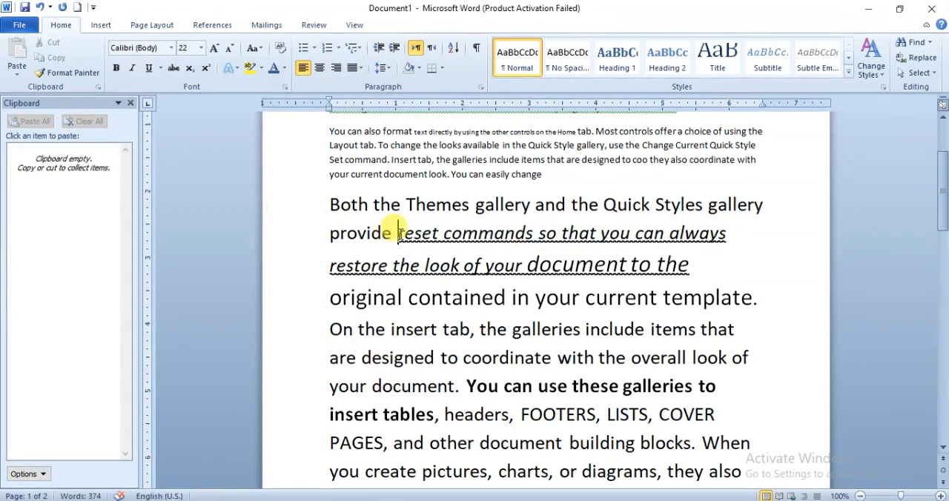
# - Change the underline color of the italic text from "reset commands" through "document to the" to standard red
pyautogui.moveTo(398, 235); pyautogui.dragTo(689, 260)
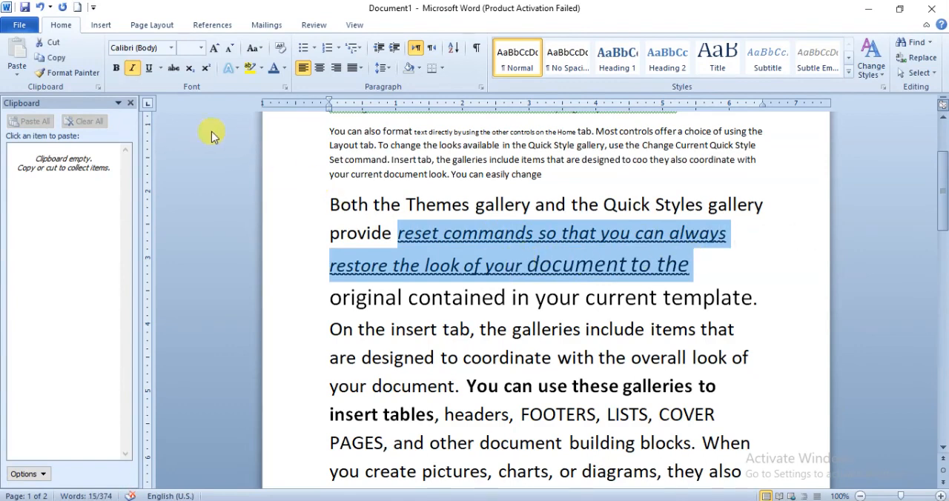
pyautogui.click(160, 68)
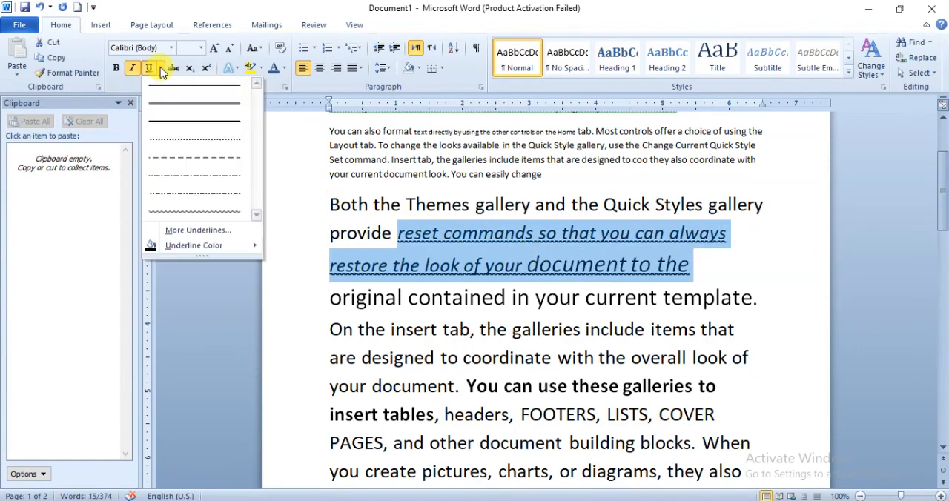
pyautogui.moveTo(176, 251)
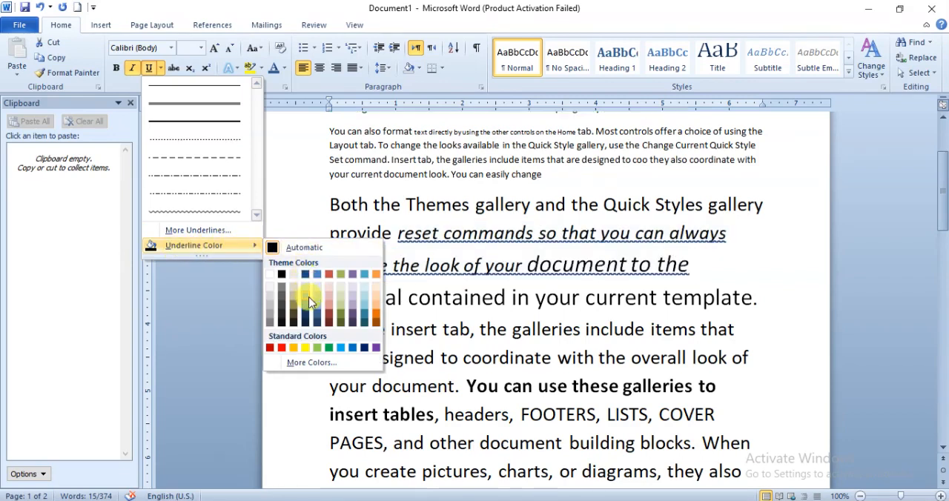
pyautogui.click(283, 348)
pyautogui.click(349, 264)
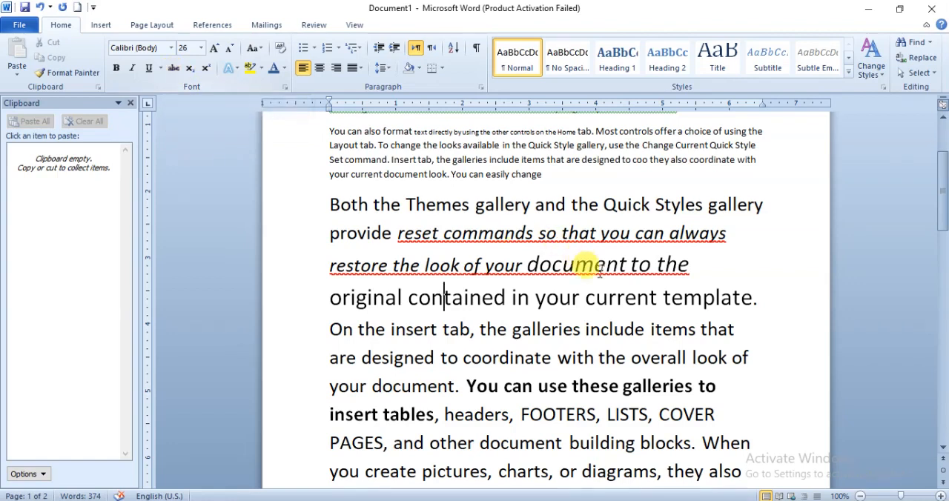
# - Apply strikethrough to the words "contained in your" in the enlarged paragraph
pyautogui.scroll(-3, 489, 223)
pyautogui.scroll(3, 485, 216)
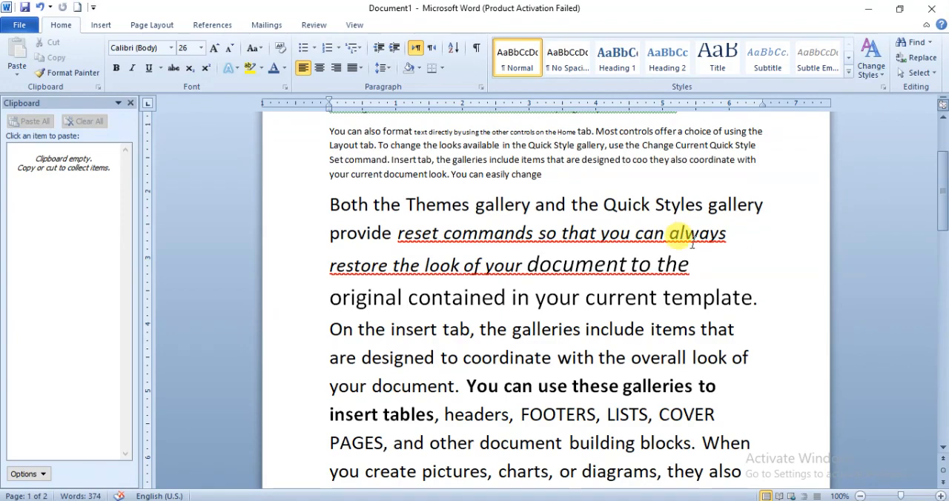
pyautogui.moveTo(409, 300); pyautogui.dragTo(568, 300)
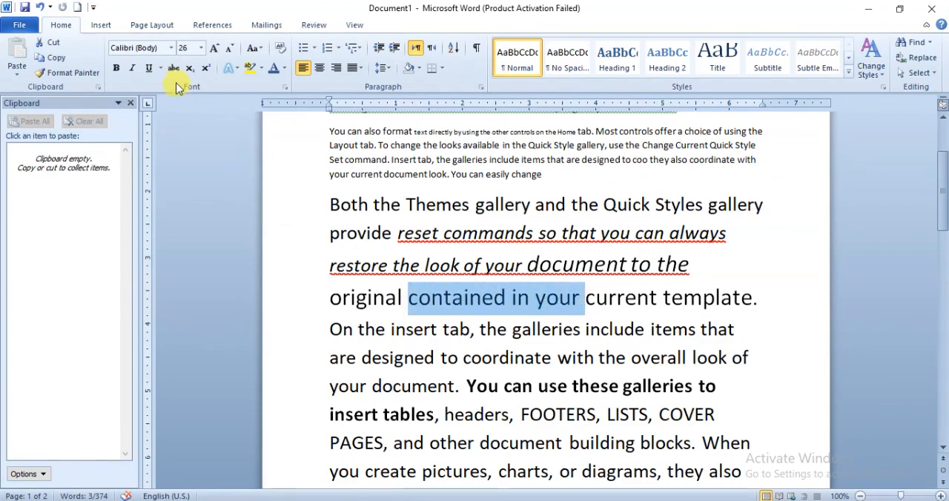
pyautogui.click(410, 303)
pyautogui.moveTo(410, 300); pyautogui.dragTo(585, 300)
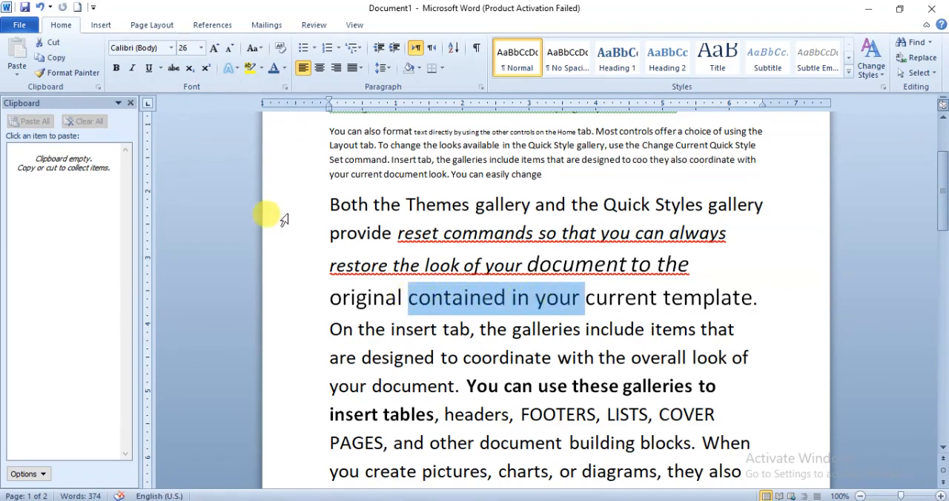
pyautogui.click(173, 69)
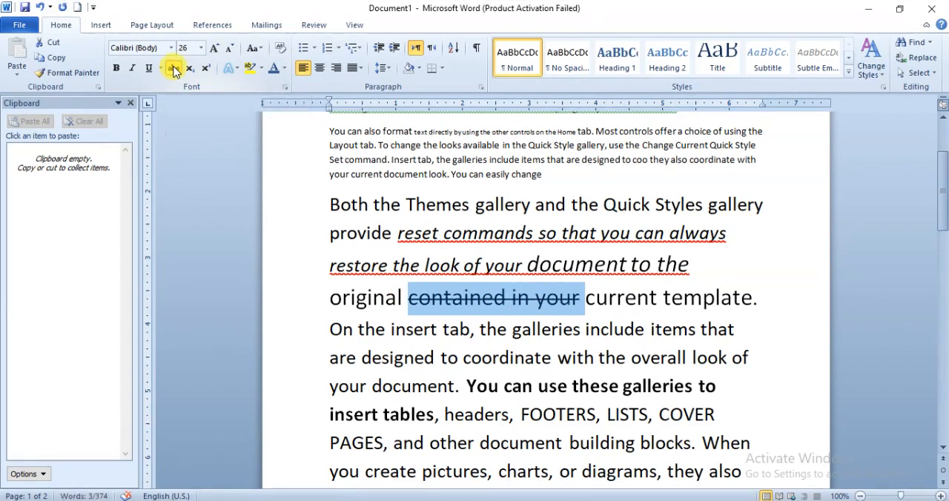
pyautogui.click(417, 331)
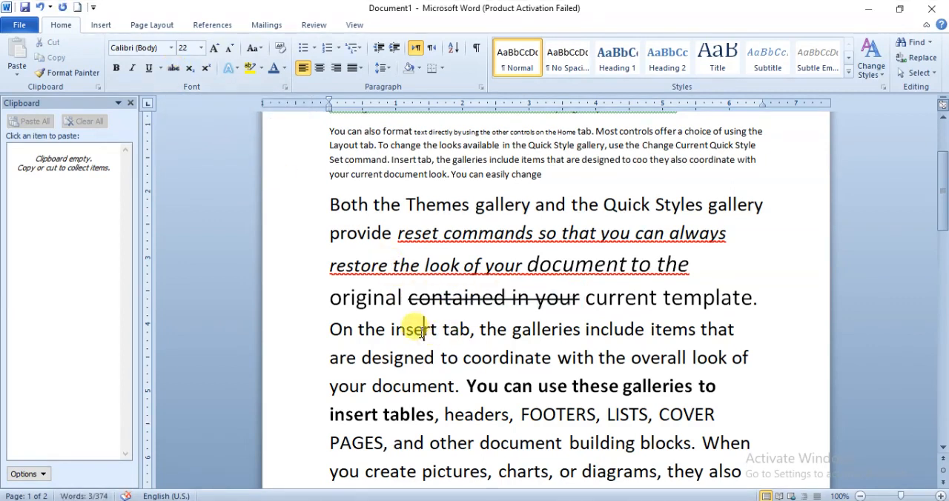
pyautogui.moveTo(408, 299); pyautogui.dragTo(570, 300)
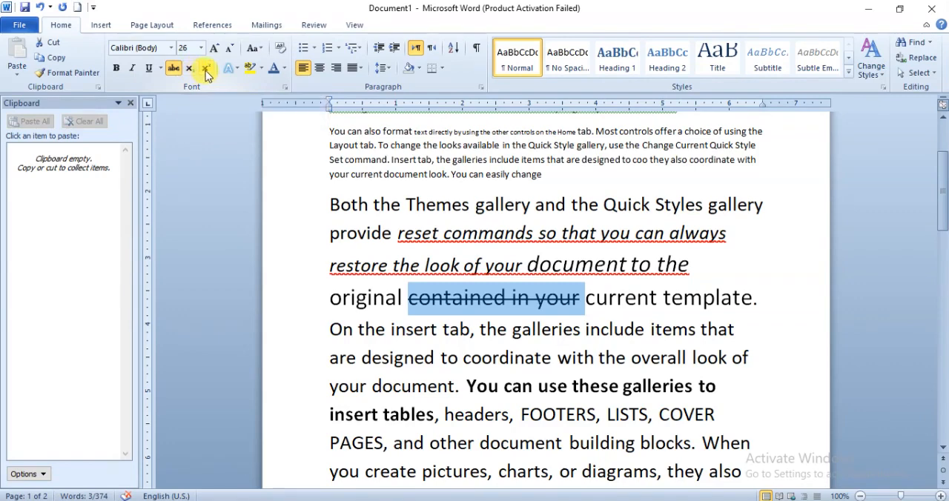
# - Add "x3" after the word "directly" at the end of the paragraph near the end of page 1
pyautogui.scroll(-5, 490, 241)
pyautogui.scroll(2, 502, 247)
pyautogui.scroll(2, 482, 244)
pyautogui.scroll(-4, 494, 244)
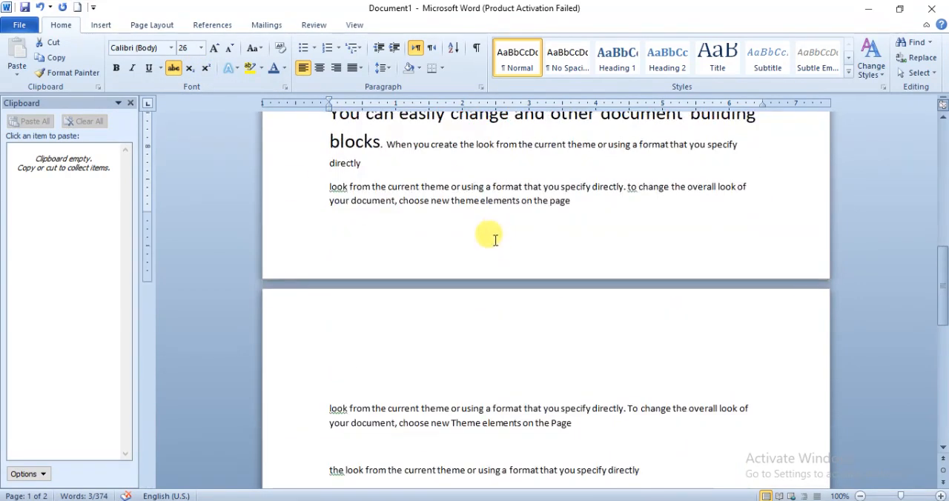
pyautogui.click(384, 173)
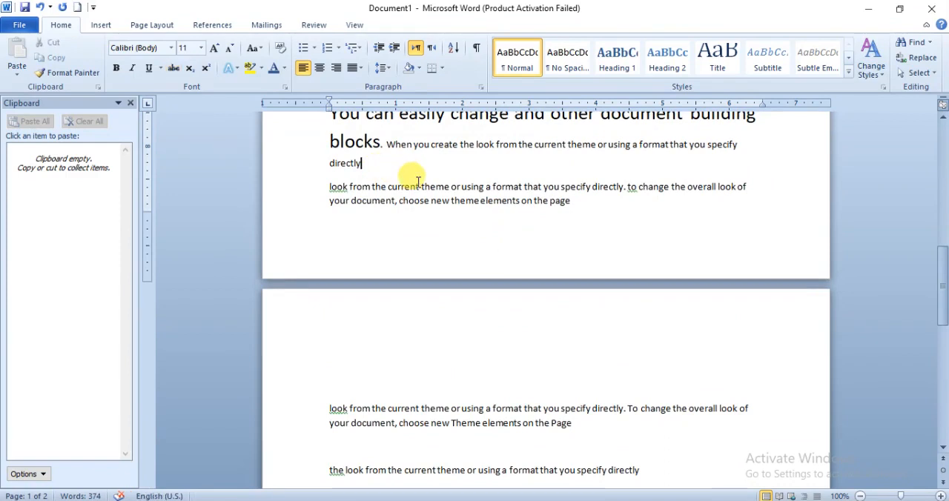
pyautogui.write('f')
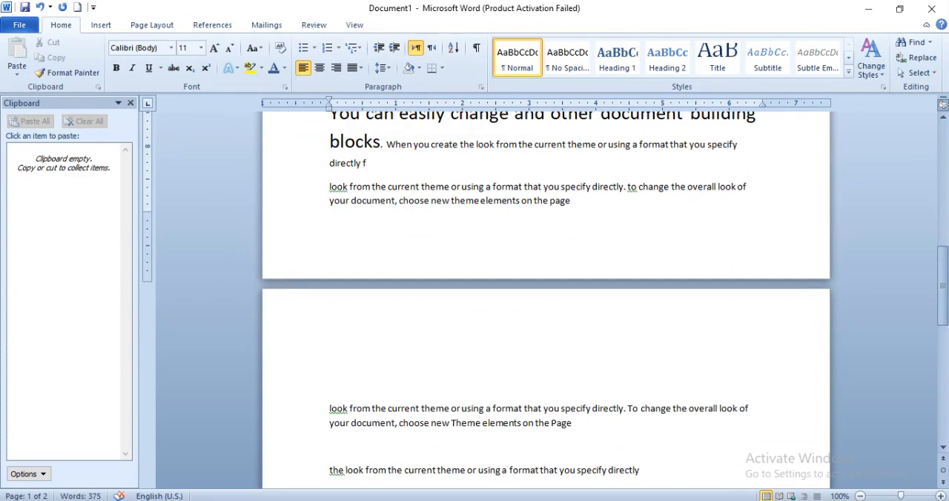
pyautogui.press('BackSpace')
pyautogui.write('c')
pyautogui.press('BackSpace')
pyautogui.write('vc')
pyautogui.press('BackSpace')
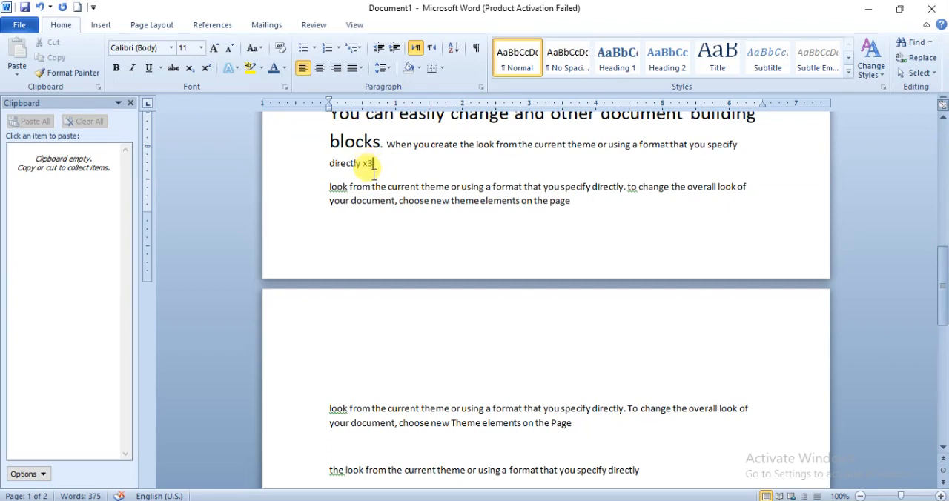
# - Set the font size of "x3" after the word "directly" to 28
pyautogui.doubleClick(365, 164)
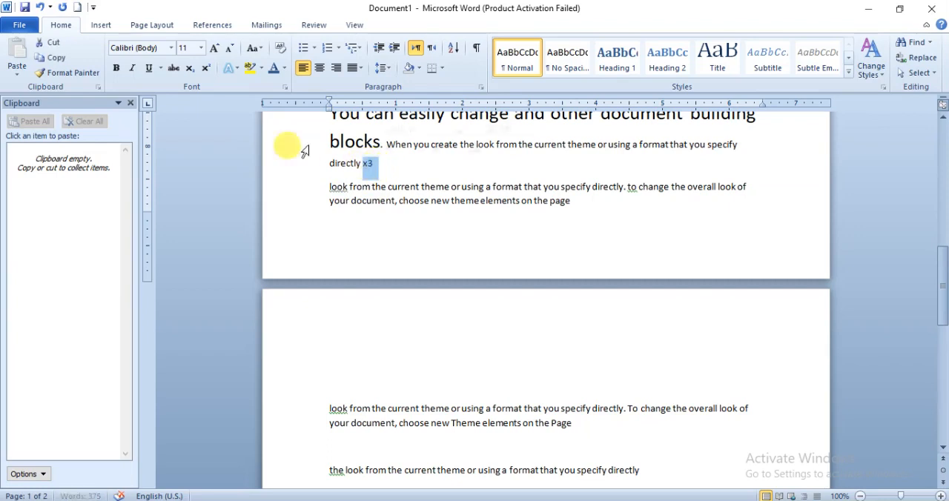
pyautogui.click(200, 48)
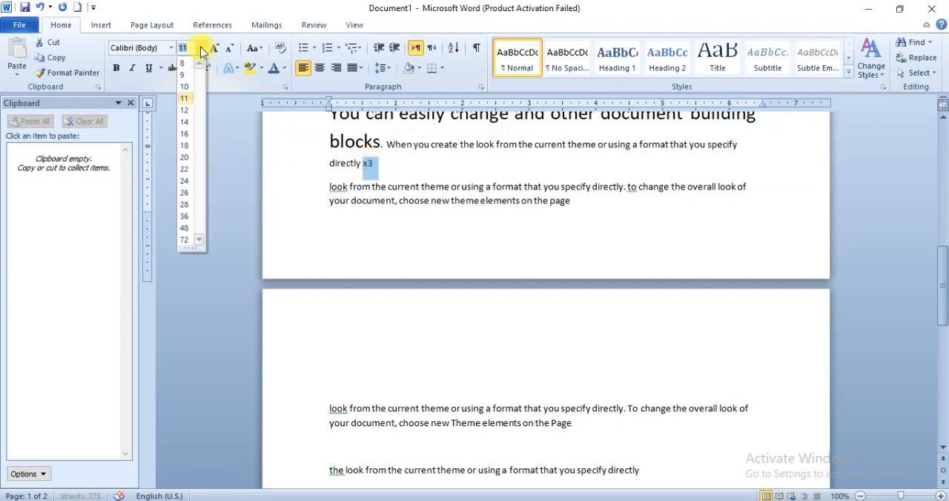
pyautogui.click(193, 206)
pyautogui.click(430, 206)
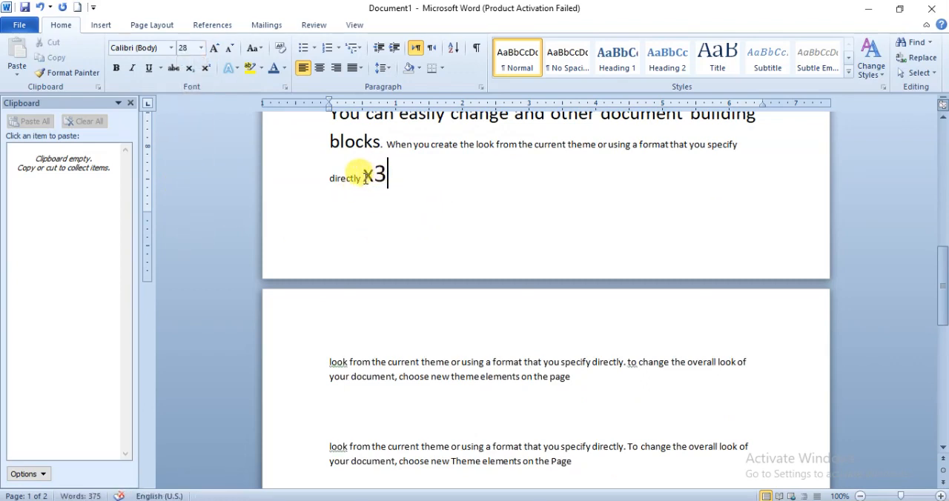
# - Format the 3 in "x3" as subscript
pyautogui.moveTo(364, 177); pyautogui.dragTo(386, 178)
pyautogui.click(386, 178)
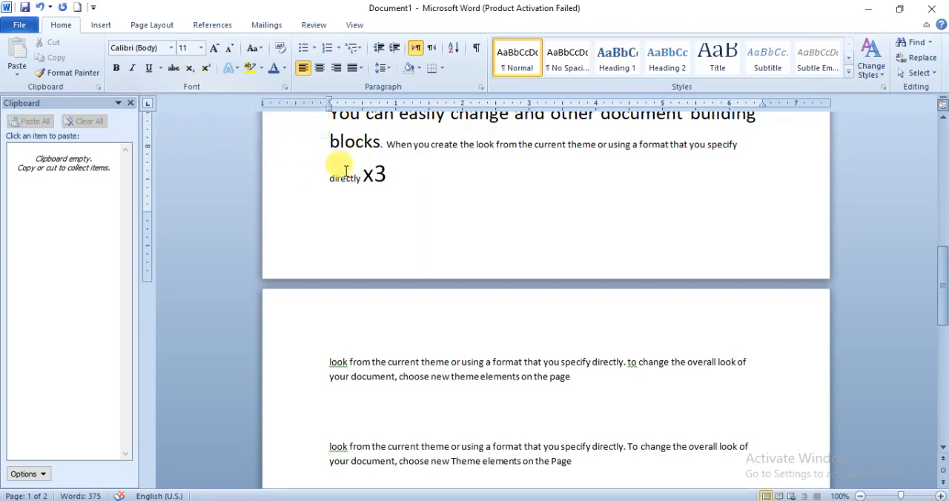
pyautogui.click(374, 176)
pyautogui.moveTo(375, 176); pyautogui.dragTo(385, 183)
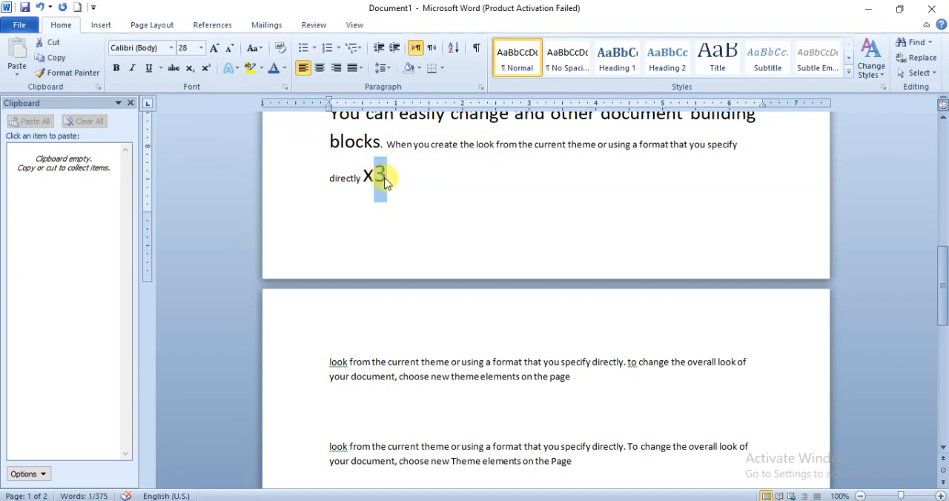
pyautogui.click(190, 71)
pyautogui.click(364, 198)
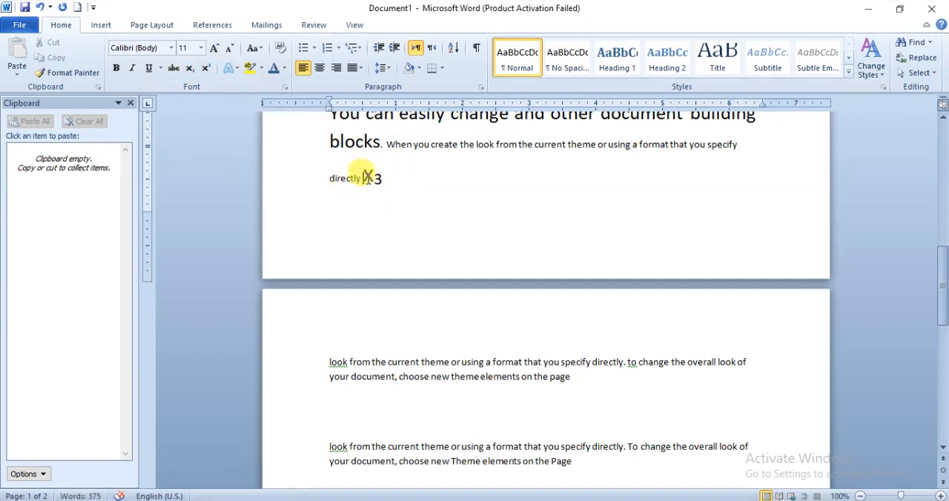
pyautogui.moveTo(366, 178); pyautogui.dragTo(381, 178)
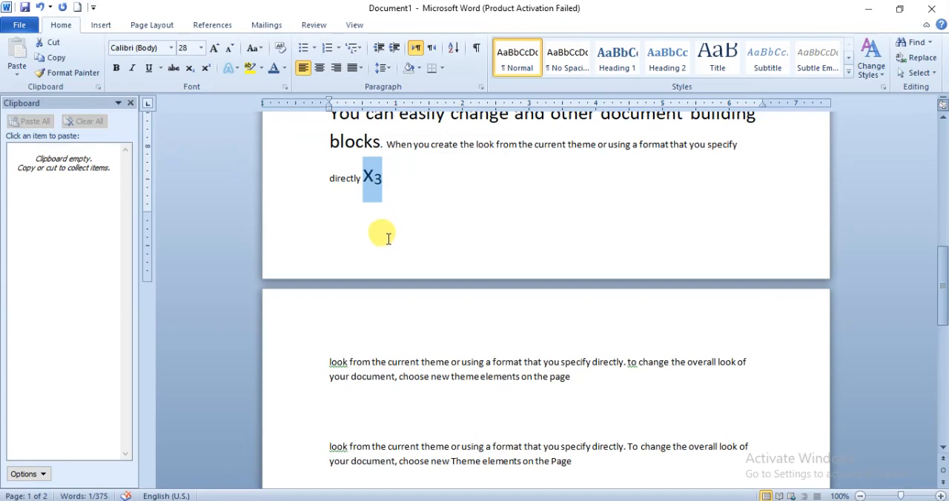
# - Change the 3 in "x3" from subscript to superscript
pyautogui.click(378, 181)
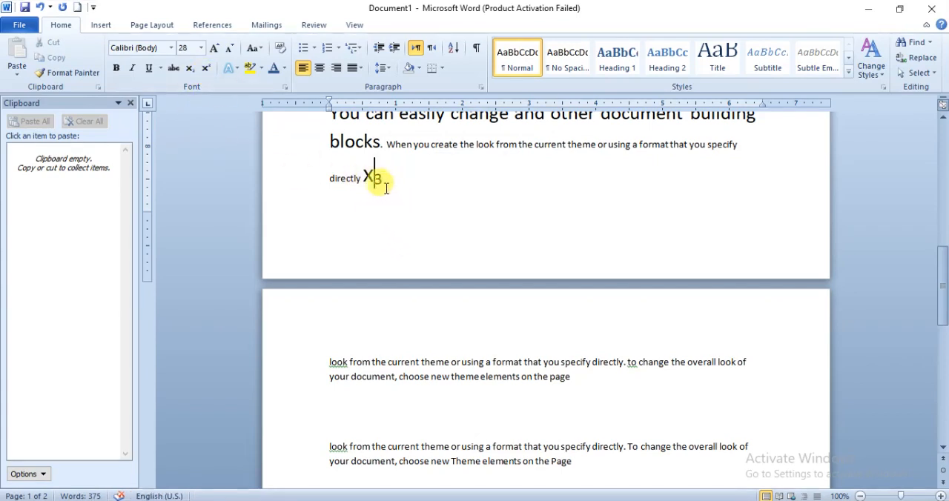
pyautogui.moveTo(376, 178); pyautogui.dragTo(381, 178)
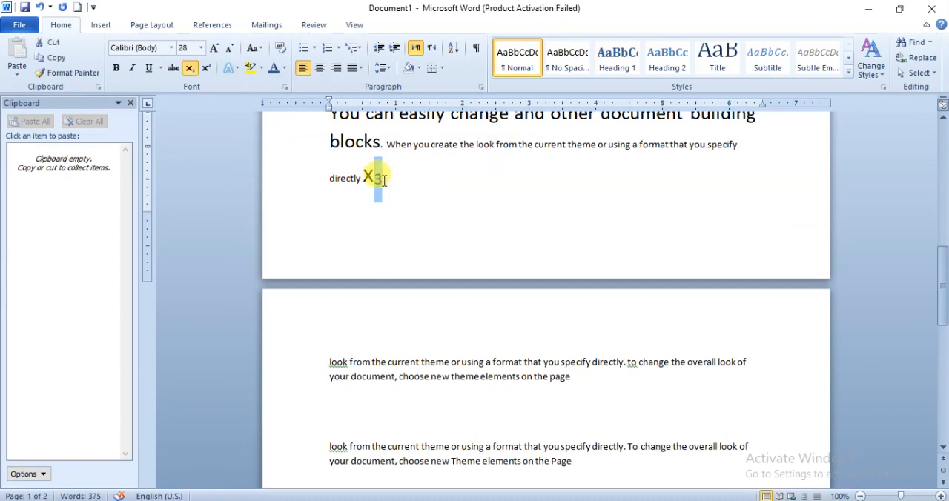
pyautogui.click(207, 69)
pyautogui.click(378, 186)
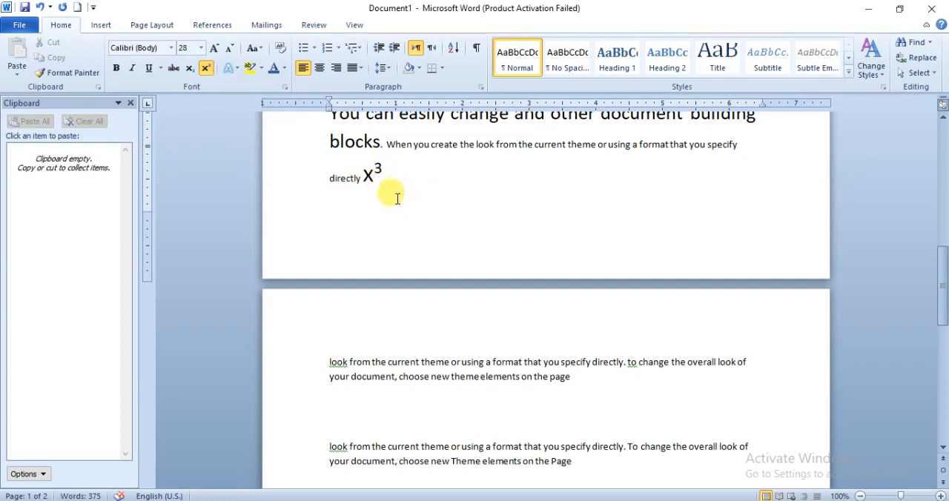
# - Continue in superscript after "x3" with the sample text "iiopm jkj kjk"
pyautogui.write('iiop')
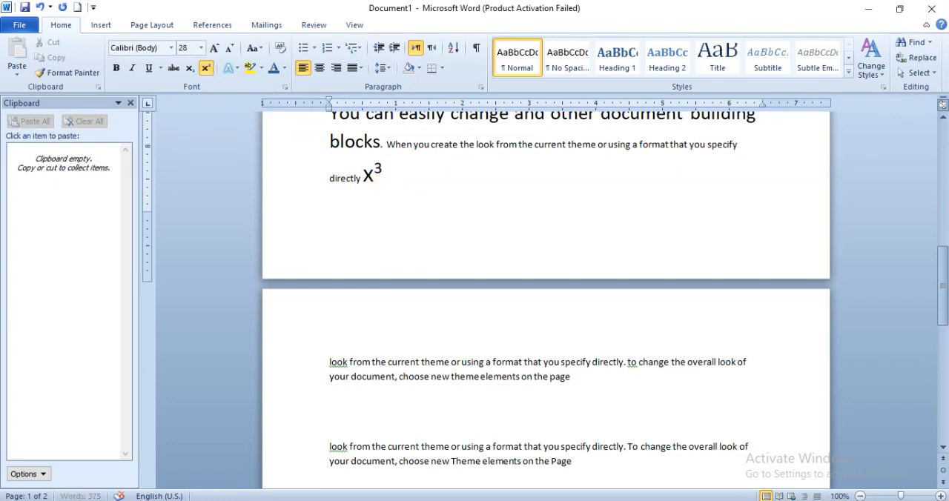
pyautogui.write('m')
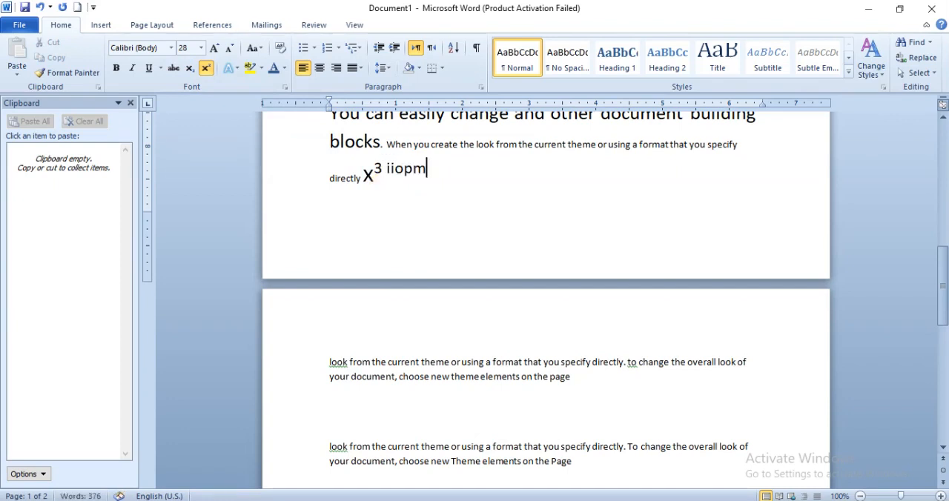
pyautogui.write(' jk')
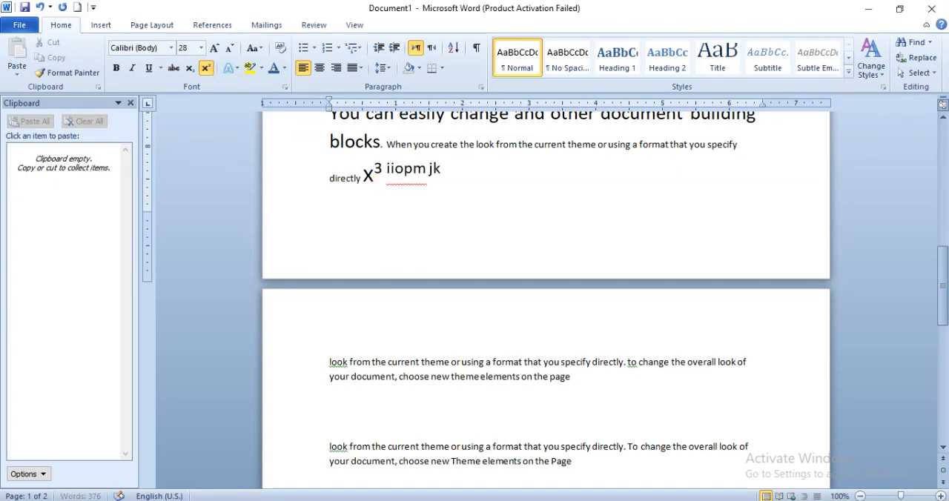
pyautogui.write('j kjk')
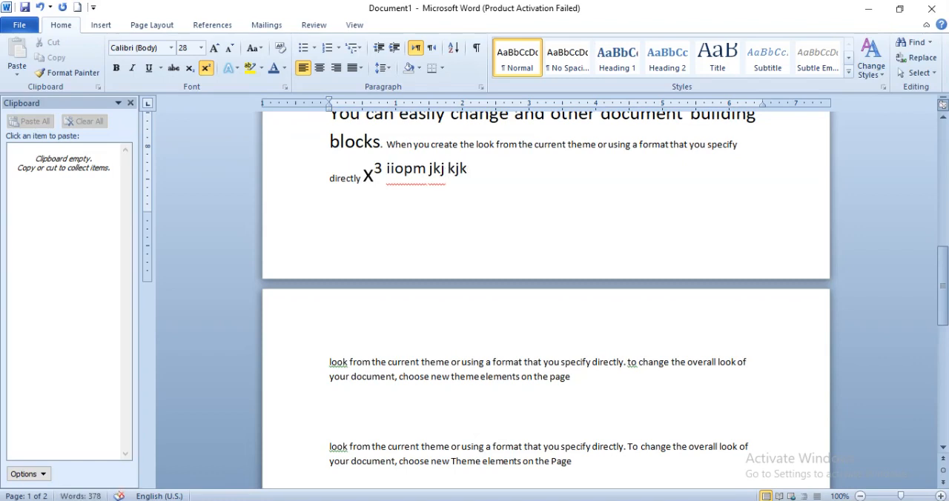
# - Turn off superscript and add the sample text "kkl lkl lklk kllk" after "kjk"
pyautogui.click(207, 69)
pyautogui.write('kkl')
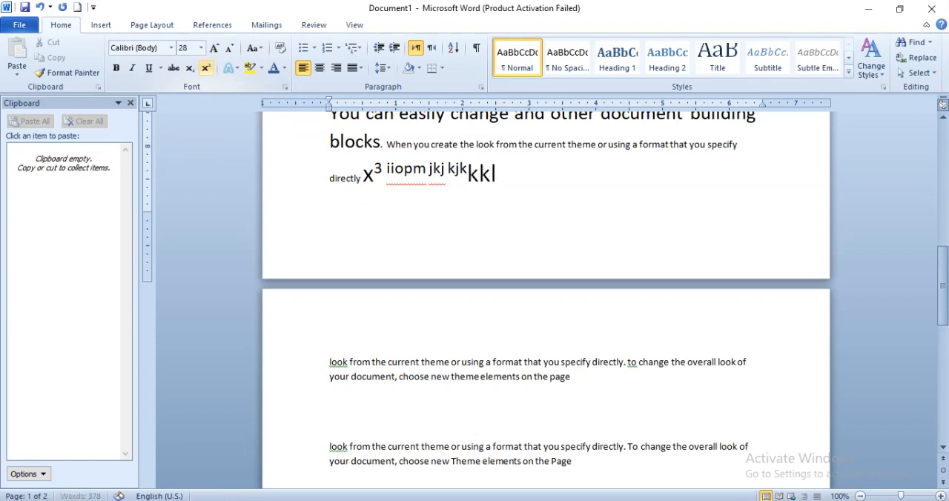
pyautogui.write(' lkl lklk kllk')
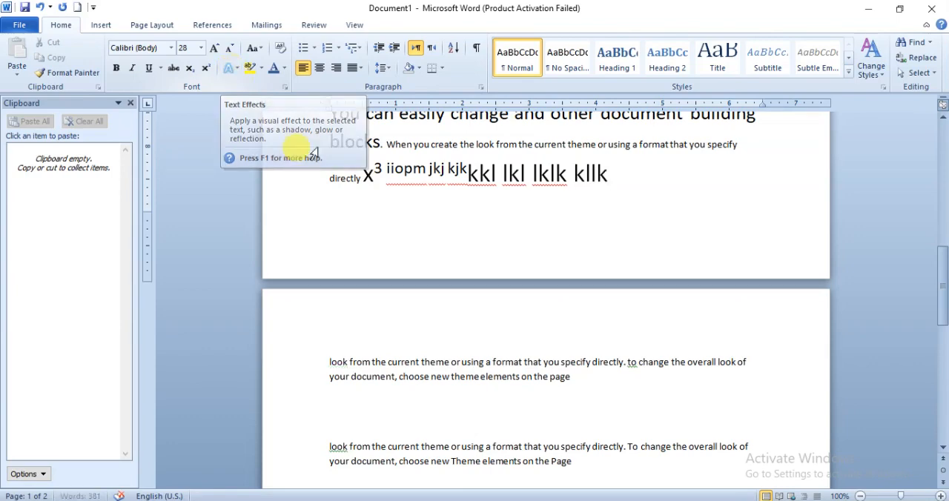
pyautogui.scroll(10, 470, 233)
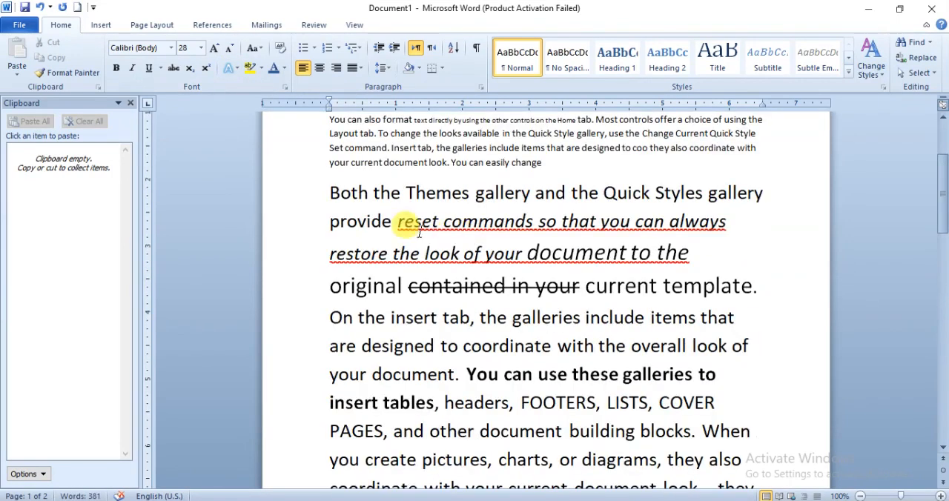
pyautogui.click(234, 73)
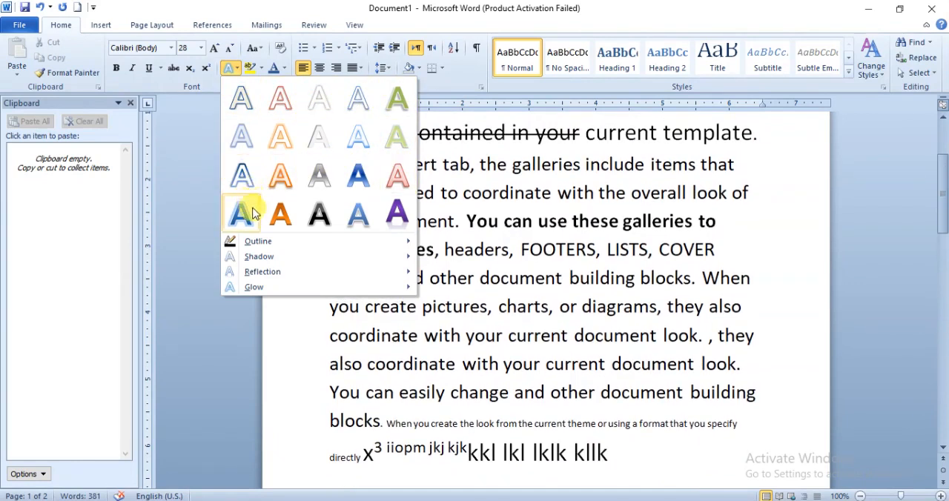
pyautogui.click(426, 237)
pyautogui.scroll(3, 436, 235)
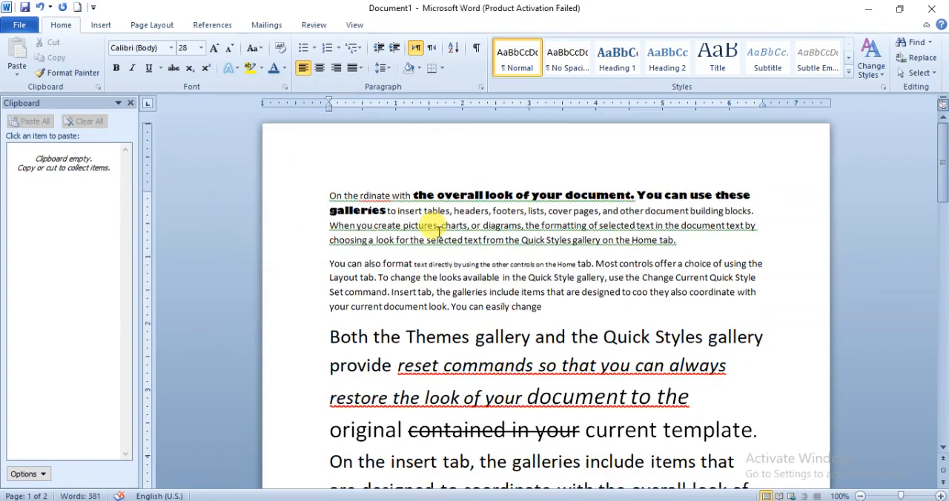
pyautogui.scroll(-3, 427, 291)
pyautogui.moveTo(329, 192); pyautogui.dragTo(397, 193)
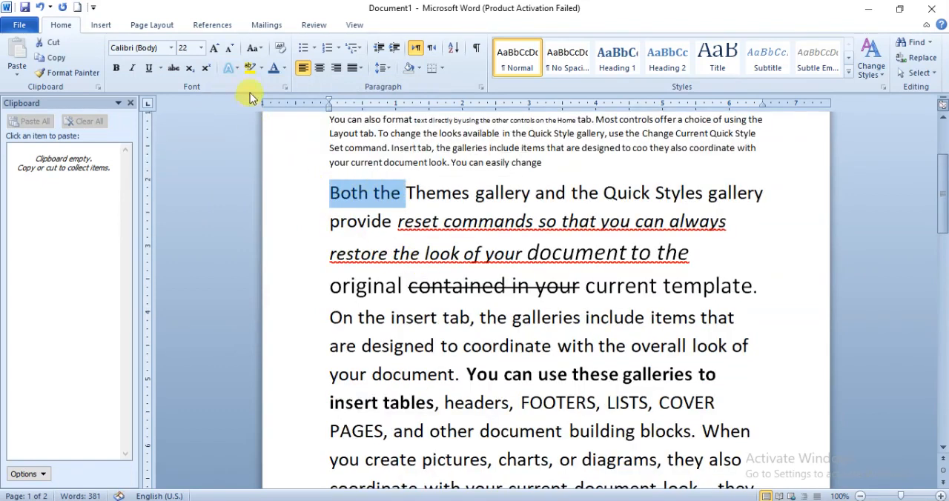
pyautogui.click(236, 68)
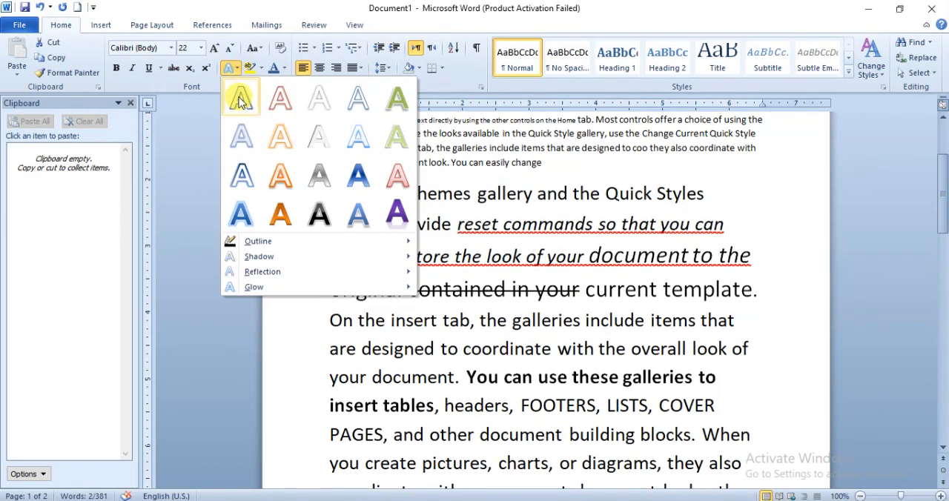
pyautogui.click(608, 250)
# - Apply the purple text effect with reflection to the word "template" after "current"
pyautogui.click(667, 285)
pyautogui.moveTo(666, 286); pyautogui.dragTo(754, 286)
pyautogui.click(230, 68)
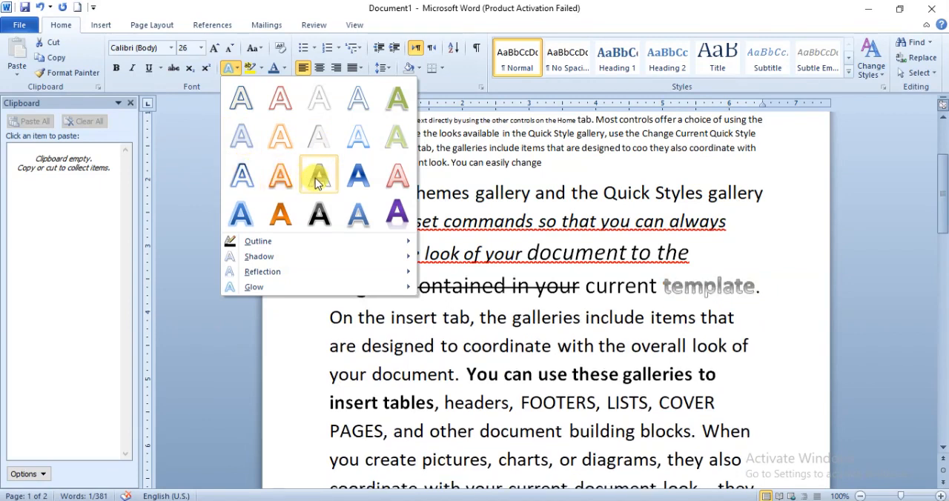
pyautogui.click(293, 180)
# - Set the text outline color of the word "TEMPLATE" to standard green
pyautogui.moveTo(331, 316); pyautogui.dragTo(429, 304)
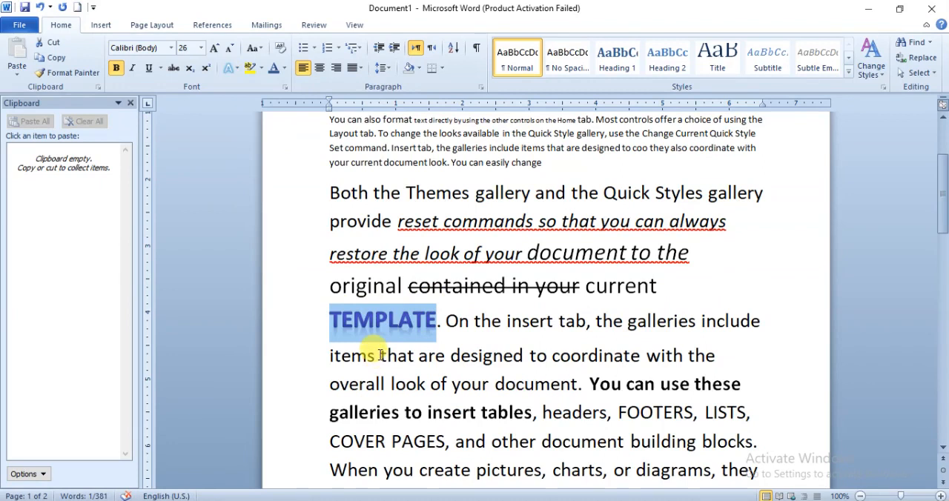
pyautogui.click(237, 69)
pyautogui.moveTo(258, 247)
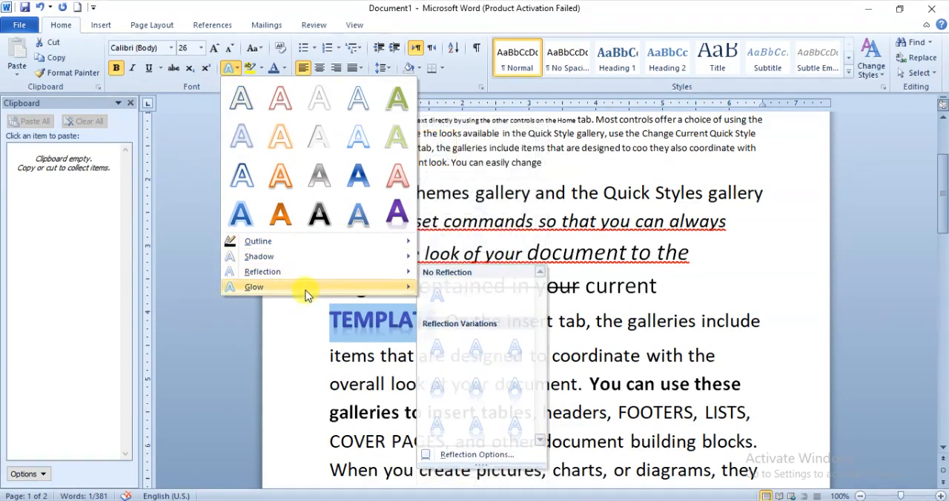
pyautogui.moveTo(289, 247)
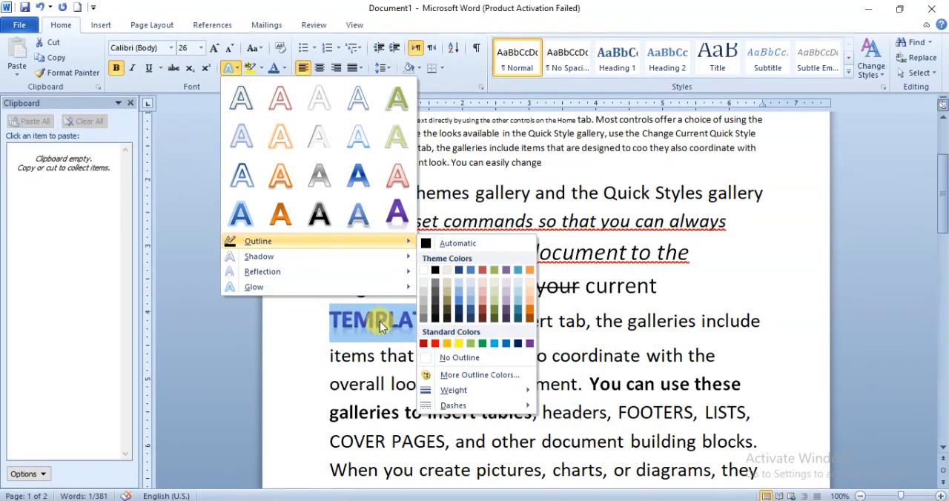
pyautogui.click(483, 345)
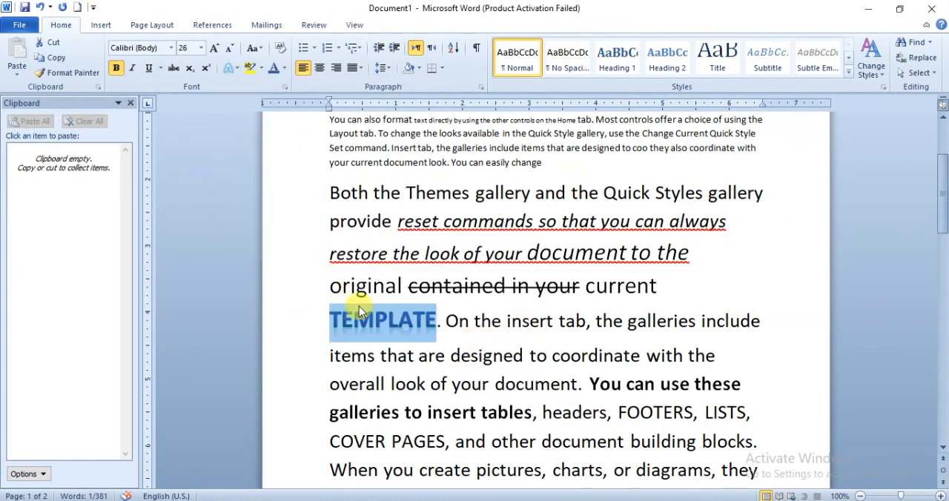
# - Change the text outline color of the word "TEMPLATE" to standard red
pyautogui.click(377, 286)
pyautogui.moveTo(331, 320); pyautogui.dragTo(430, 322)
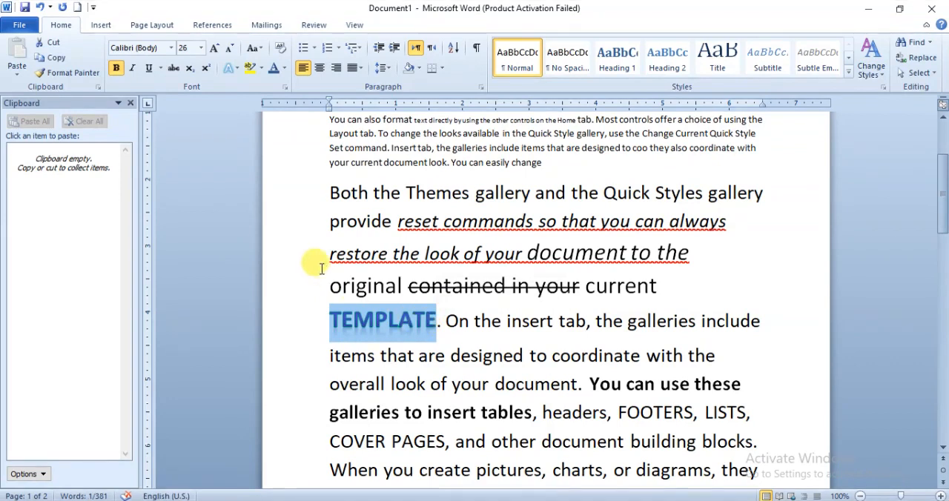
pyautogui.click(237, 68)
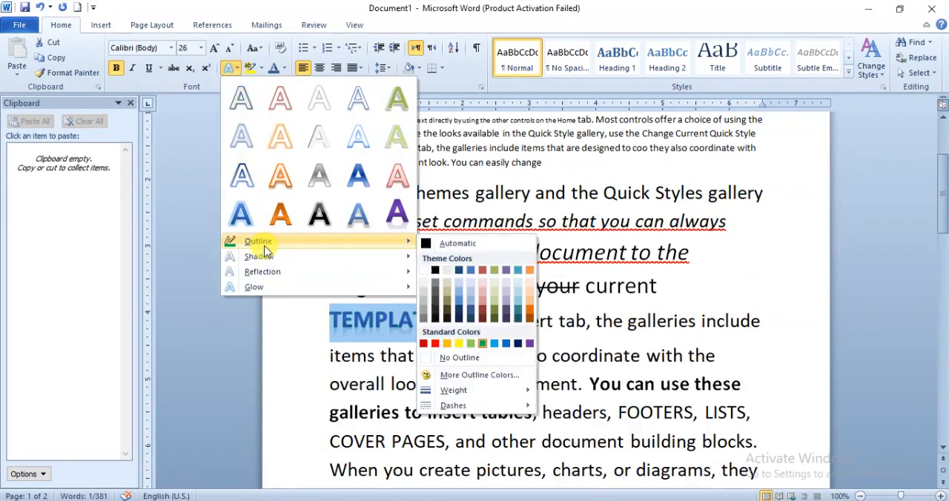
pyautogui.click(436, 344)
# - Look through the Shadow and Reflection effects for the word "TEMPLATE" and view its detailed reflection settings
pyautogui.click(332, 324)
pyautogui.moveTo(332, 323); pyautogui.dragTo(430, 315)
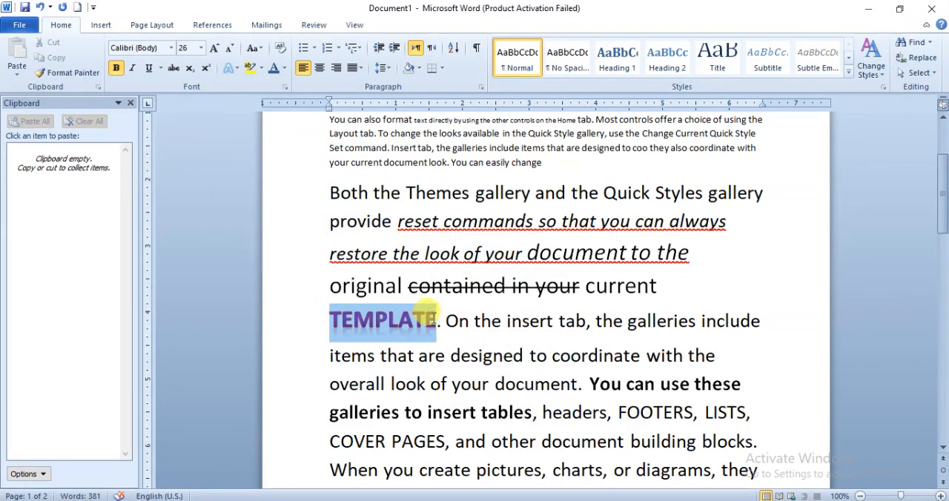
pyautogui.click(238, 69)
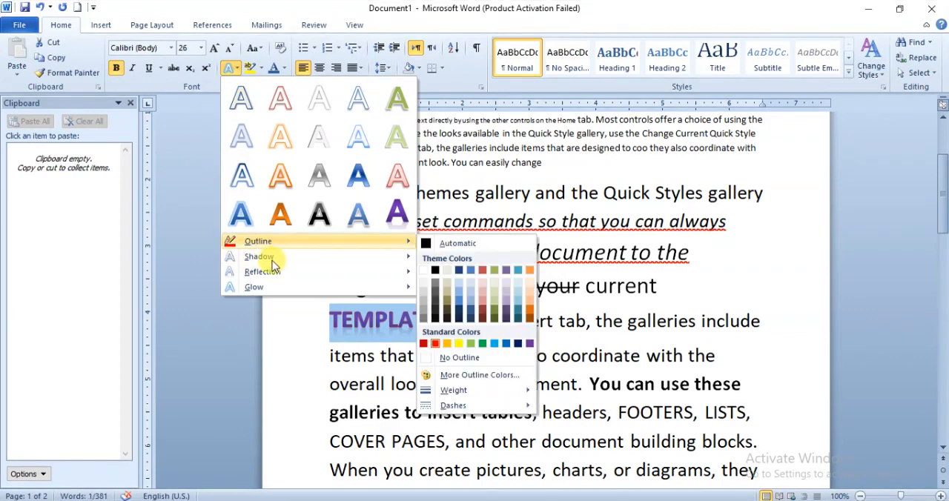
pyautogui.moveTo(278, 257)
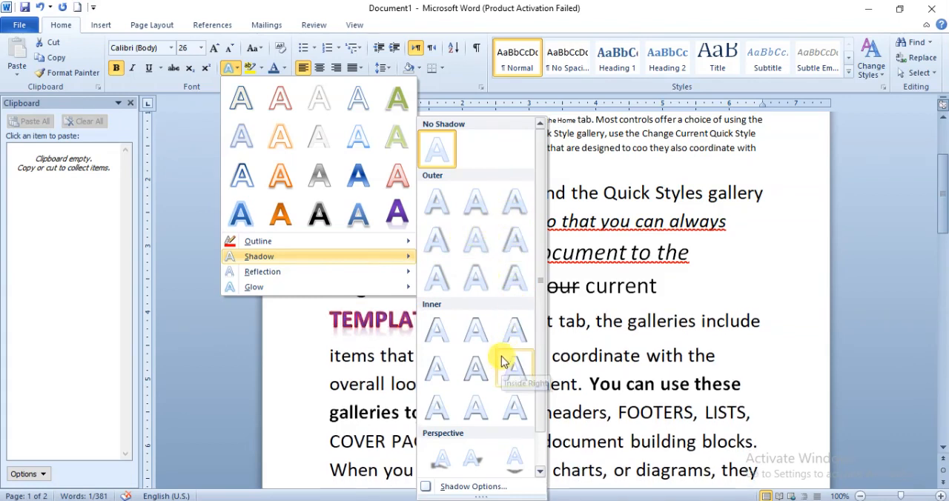
pyautogui.moveTo(256, 273)
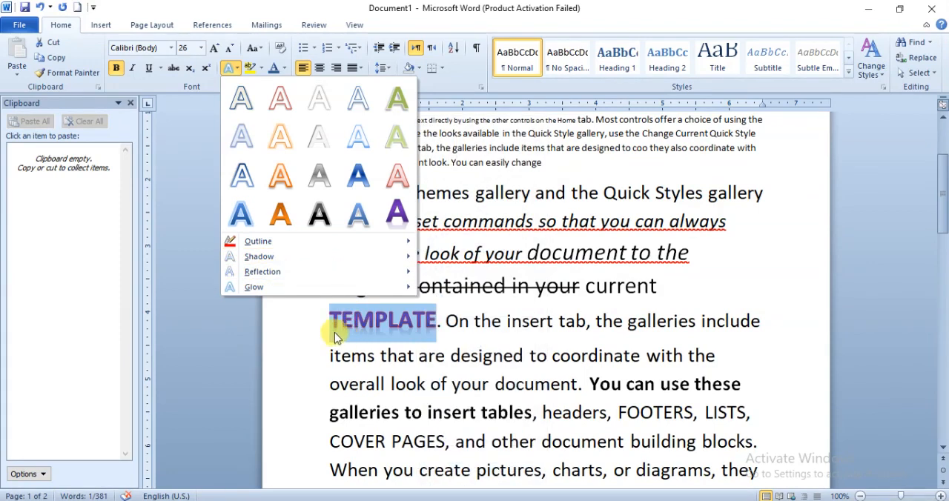
pyautogui.moveTo(318, 271)
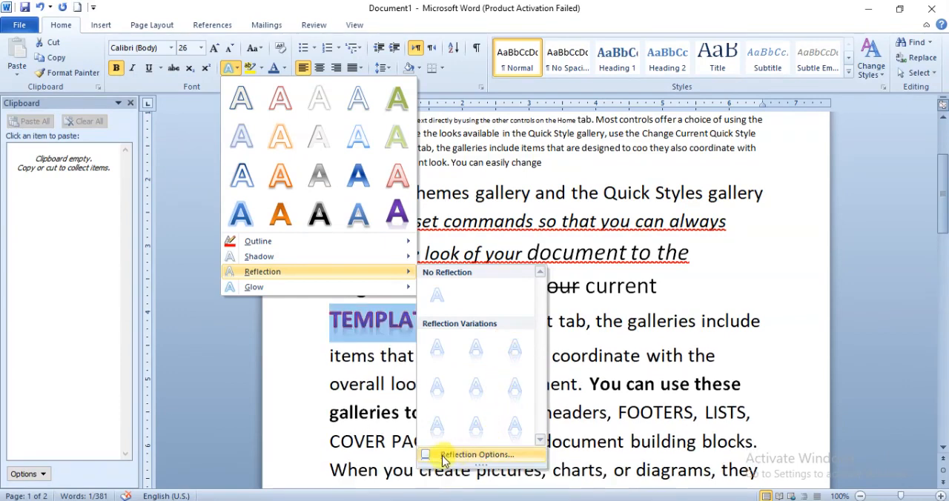
pyautogui.click(477, 454)
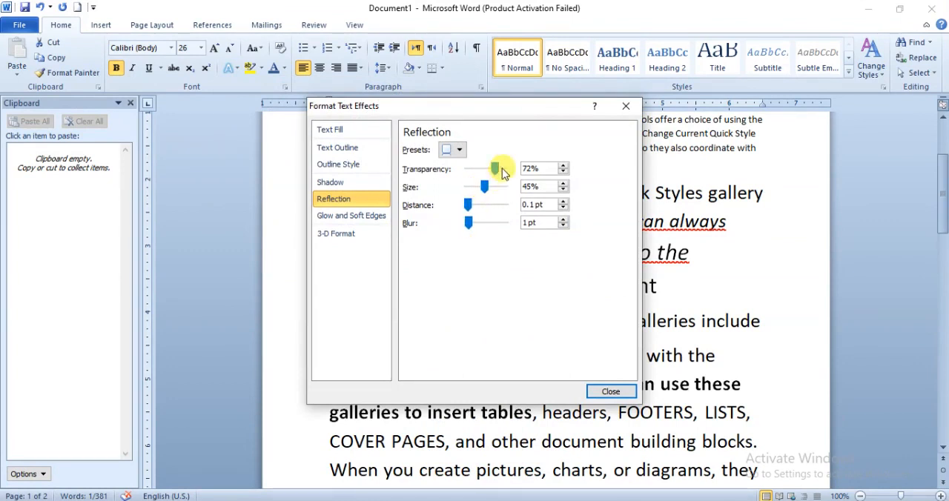
pyautogui.click(609, 391)
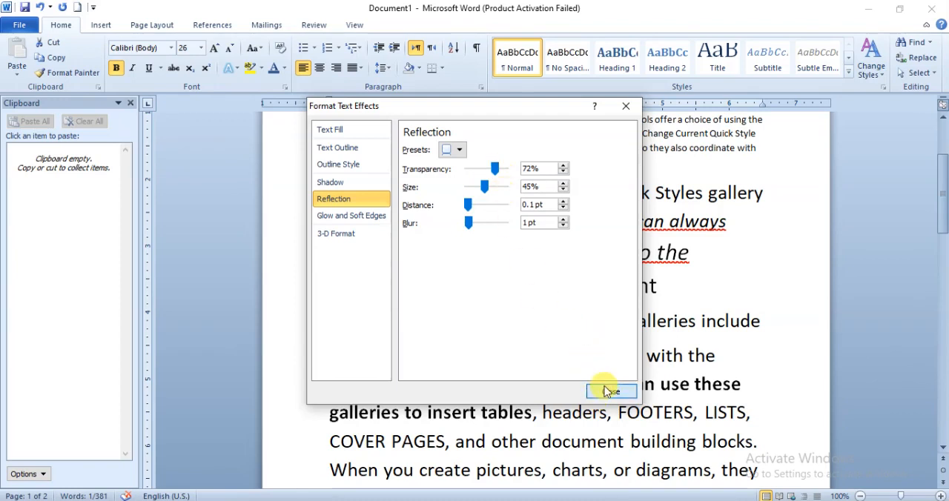
# - Give the word "TEMPLATE" a glow with a size of 19 pt and 93% transparency
pyautogui.click(235, 70)
pyautogui.moveTo(250, 291)
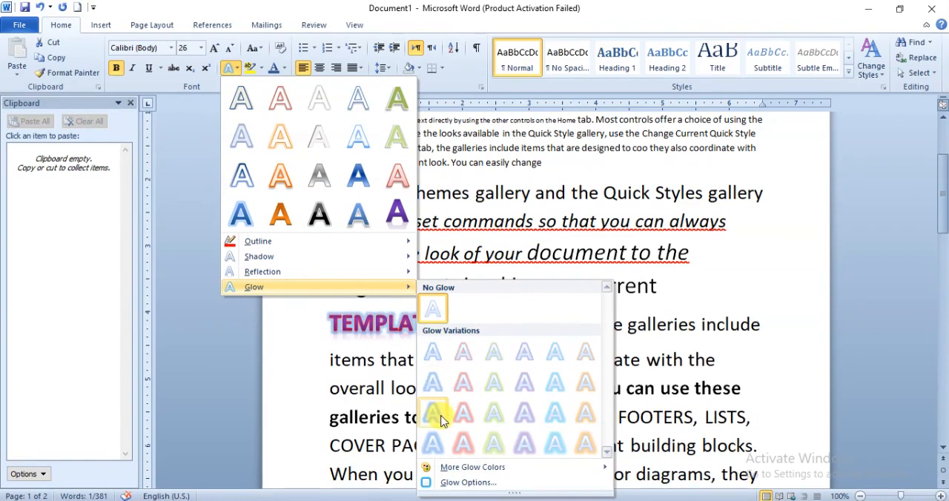
pyautogui.moveTo(448, 471)
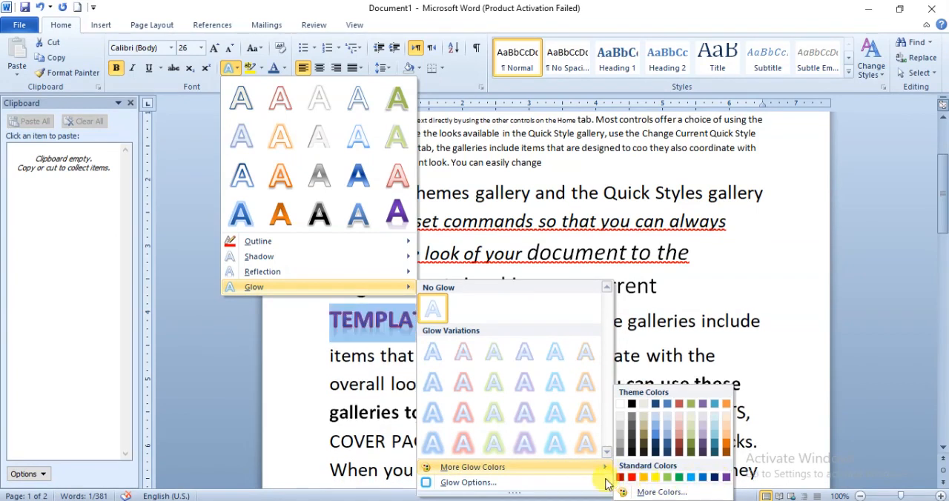
pyautogui.click(456, 483)
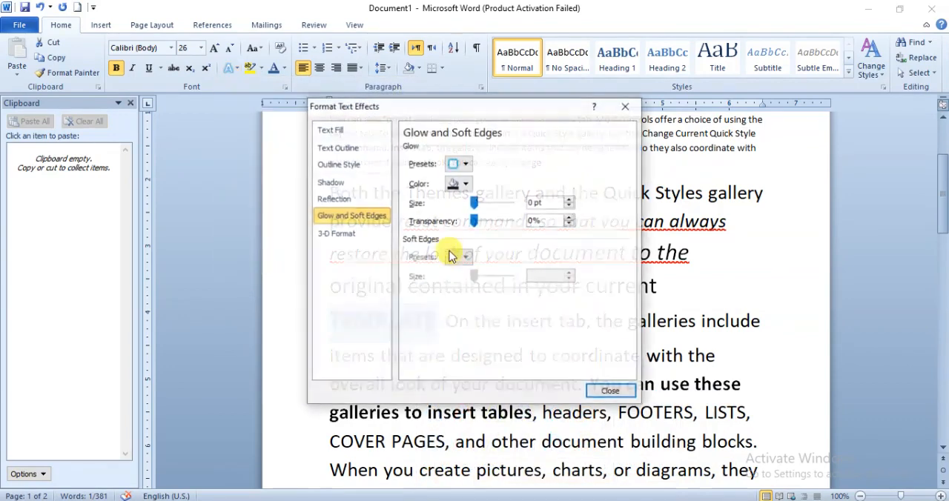
pyautogui.moveTo(476, 207); pyautogui.dragTo(508, 208)
pyautogui.moveTo(462, 106); pyautogui.dragTo(676, 15)
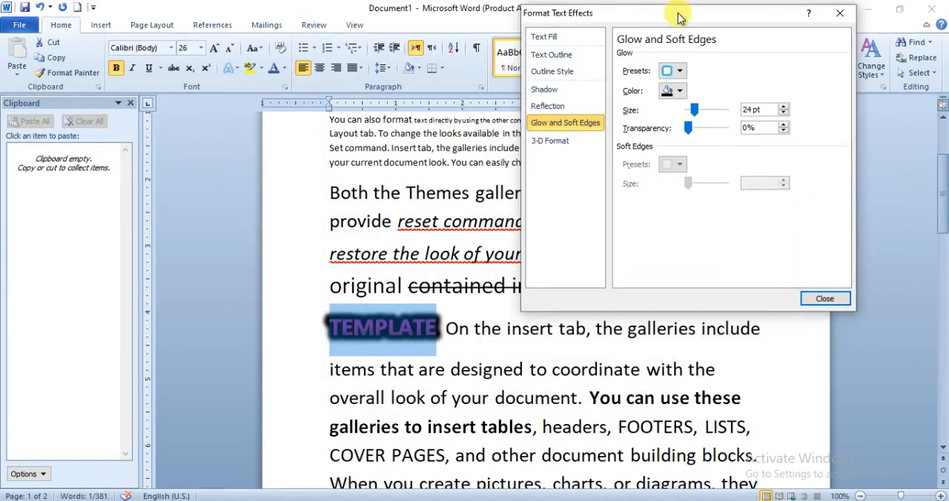
pyautogui.click(370, 333)
pyautogui.moveTo(703, 116); pyautogui.dragTo(724, 133)
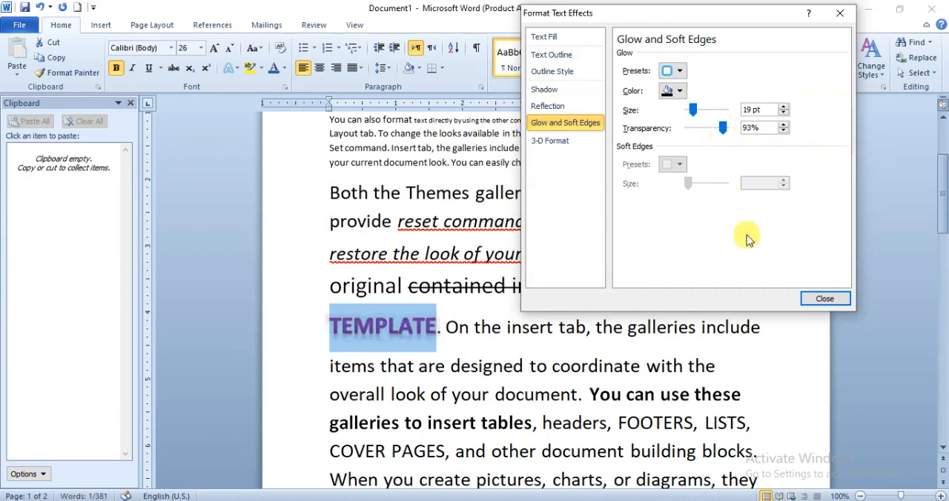
pyautogui.click(824, 299)
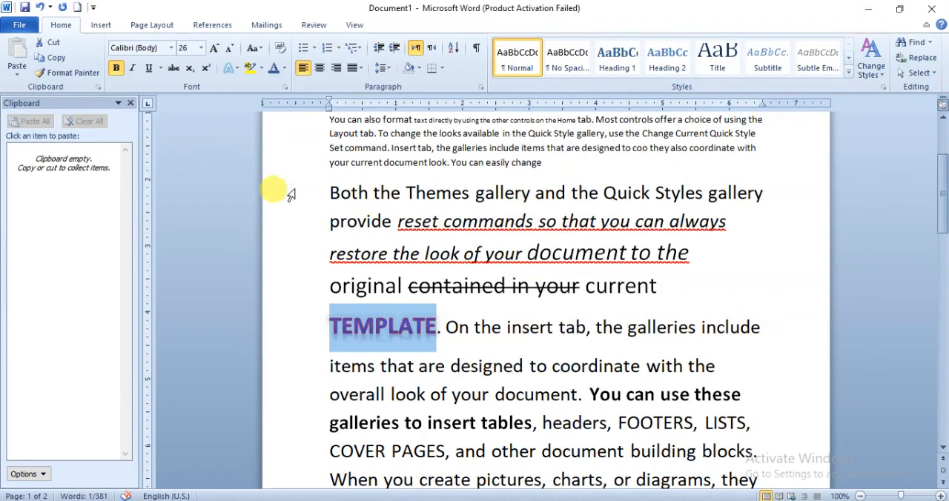
pyautogui.click(423, 194)
# - Highlight the first line of the second paragraph, starting "You can also format", in blue
pyautogui.scroll(3, 422, 185)
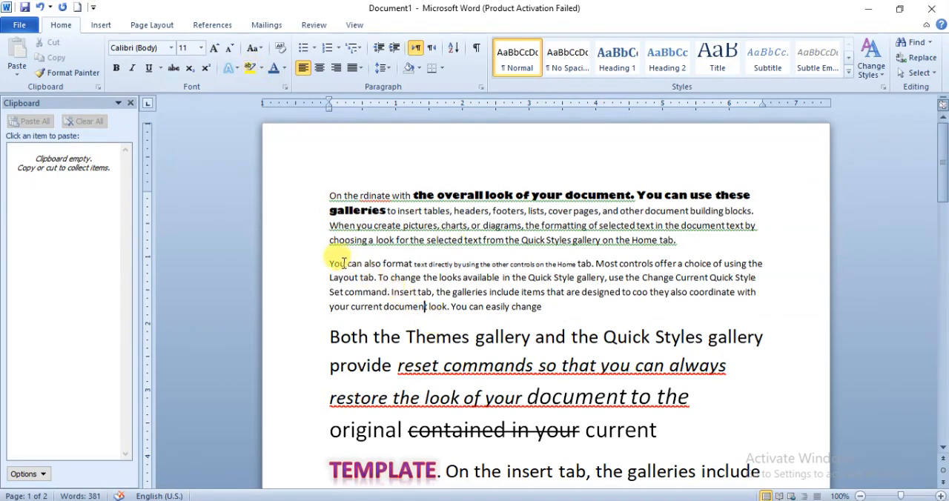
pyautogui.moveTo(332, 264); pyautogui.dragTo(761, 265)
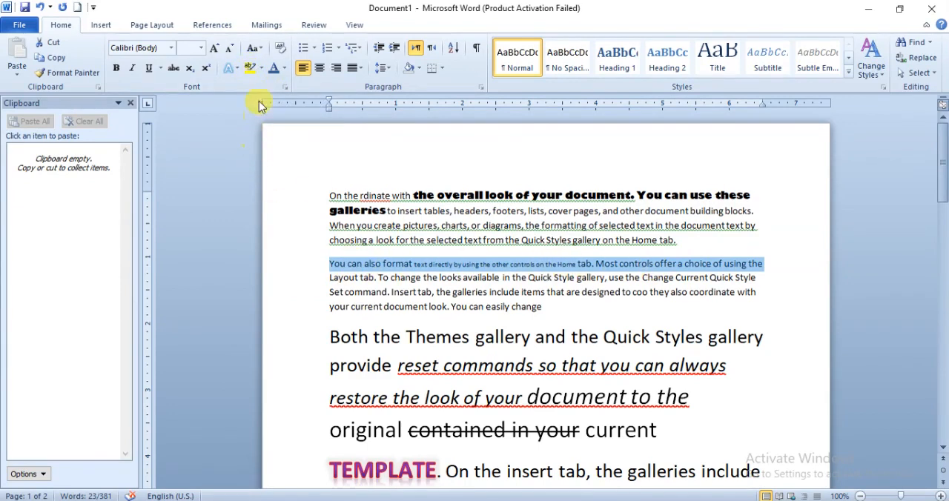
pyautogui.click(262, 69)
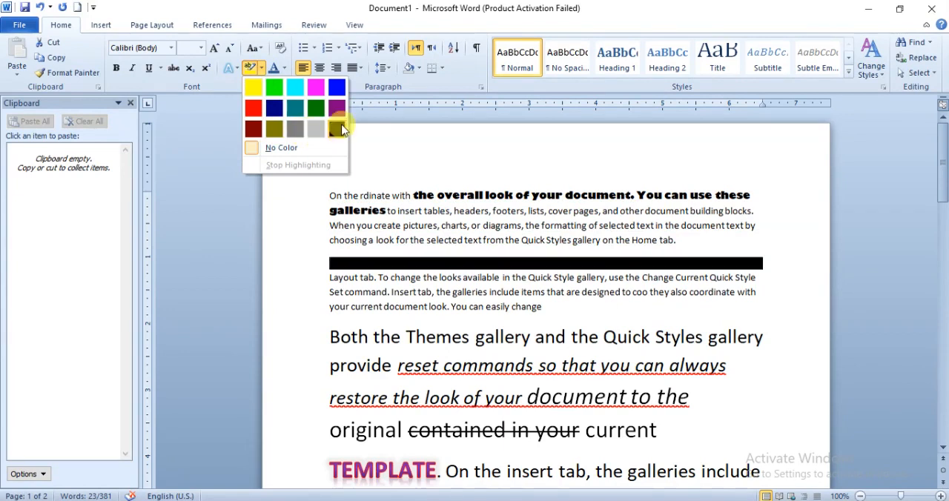
pyautogui.click(337, 88)
pyautogui.click(374, 265)
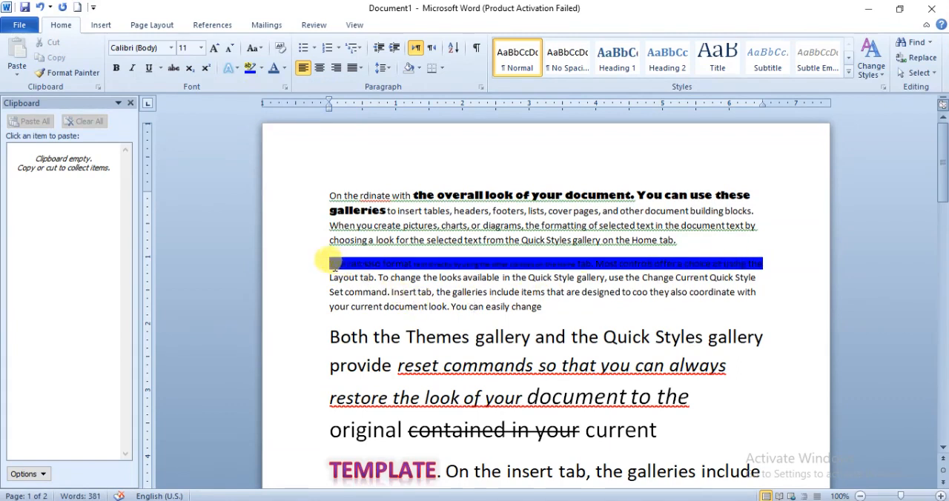
# - Change the font color of the blue-highlighted first line of the second paragraph to white
pyautogui.moveTo(335, 261); pyautogui.dragTo(768, 264)
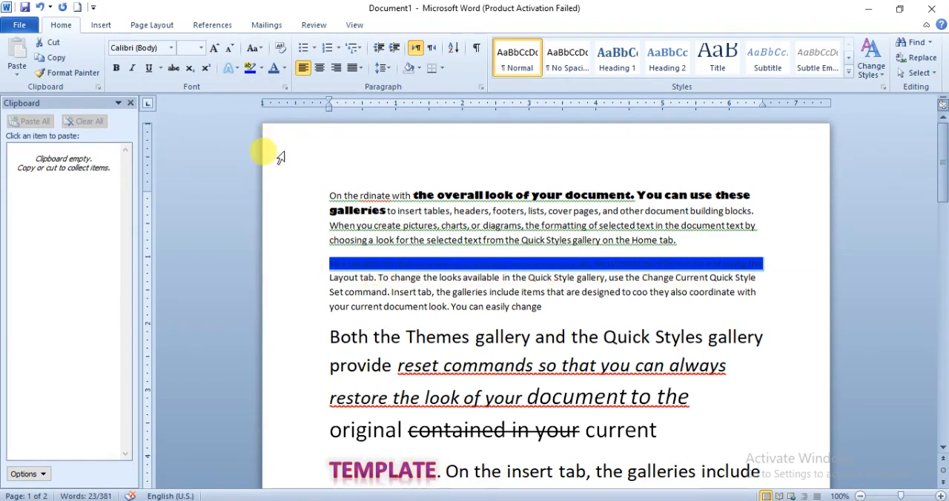
pyautogui.click(288, 68)
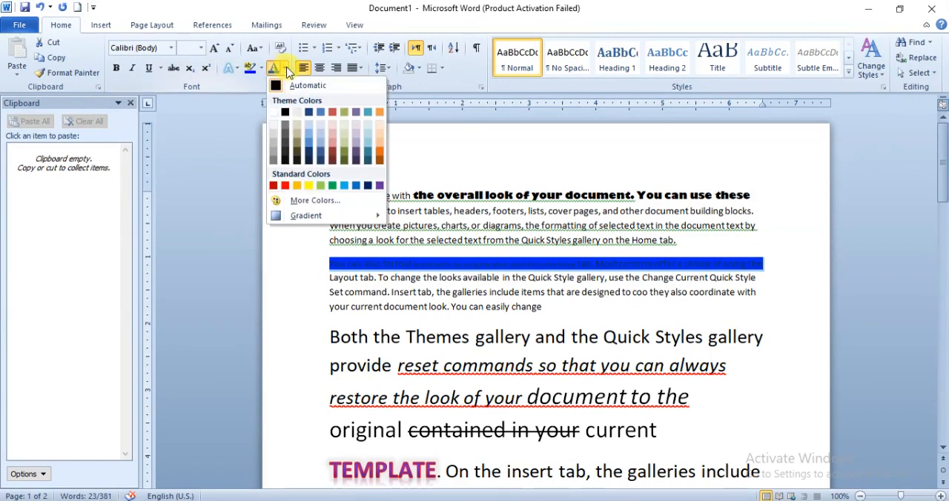
pyautogui.click(273, 115)
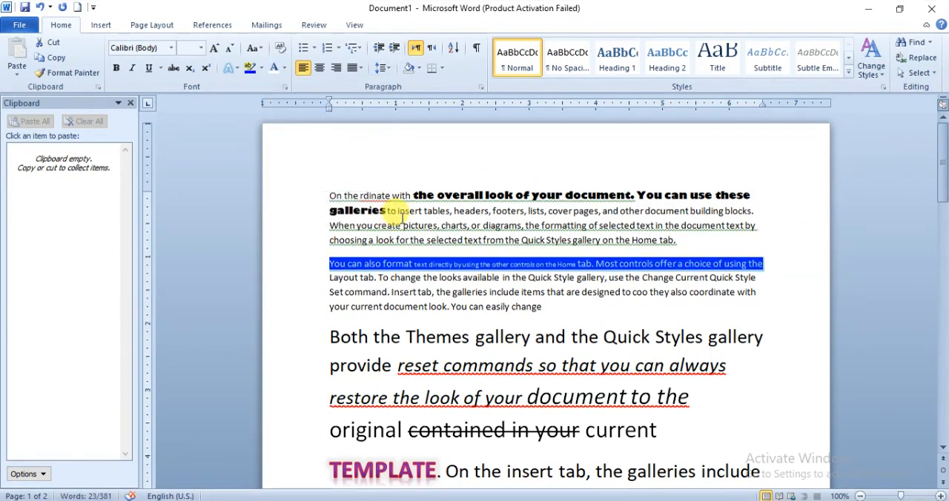
pyautogui.click(387, 292)
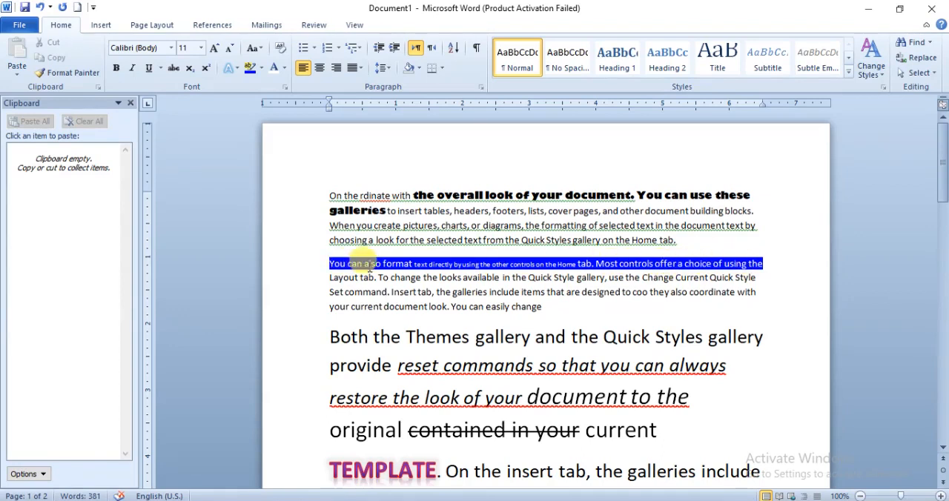
# - Give the remaining three lines of the second paragraph a custom muted red font color mixed in the custom color palette
pyautogui.moveTo(349, 281); pyautogui.dragTo(569, 307)
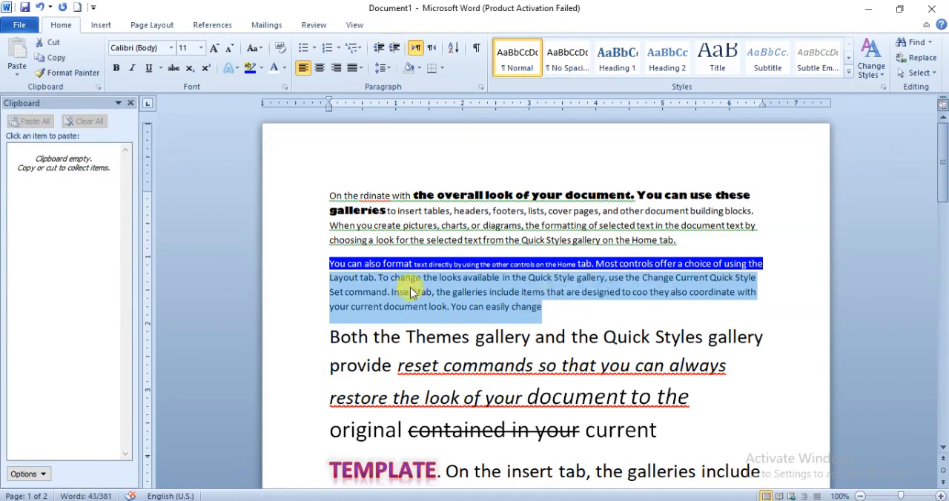
pyautogui.click(286, 68)
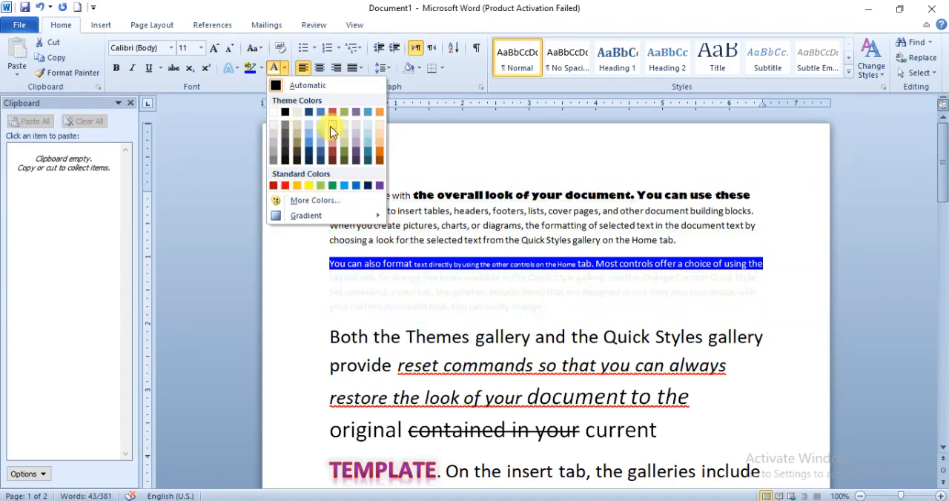
pyautogui.click(305, 201)
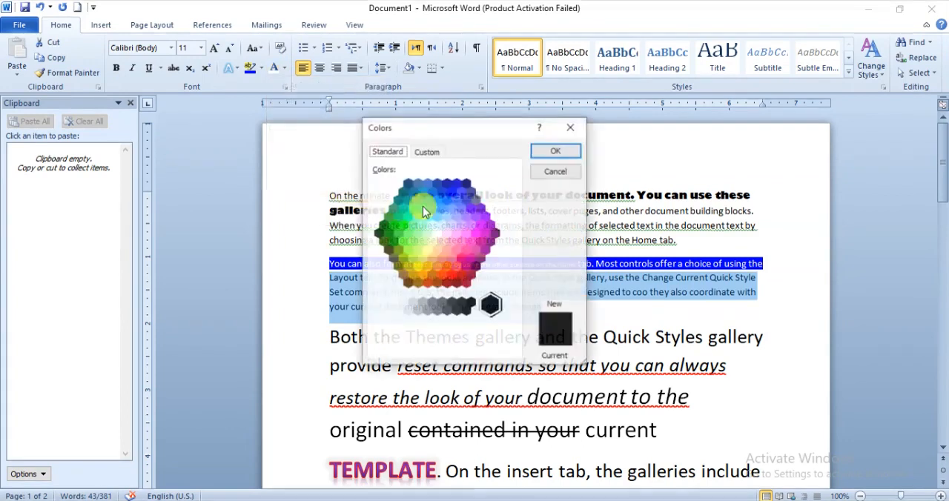
pyautogui.click(455, 233)
pyautogui.click(455, 247)
pyautogui.click(427, 151)
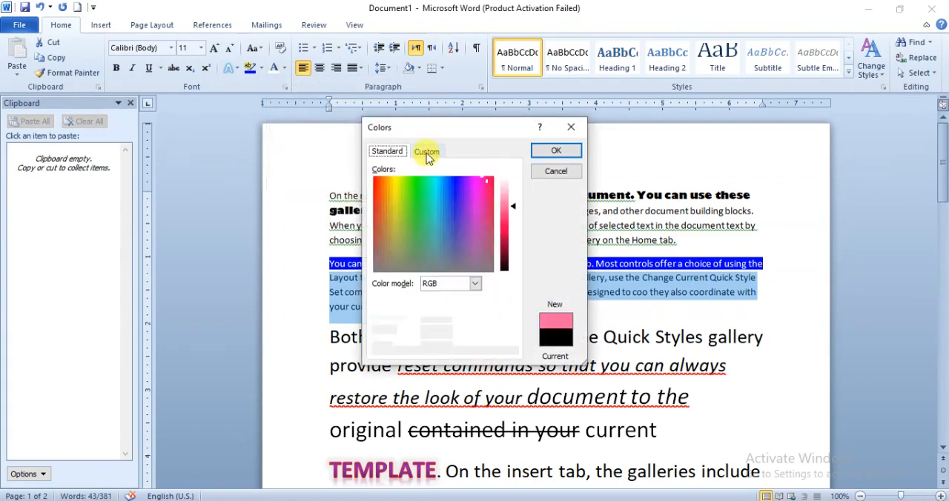
pyautogui.click(400, 215)
pyautogui.click(390, 230)
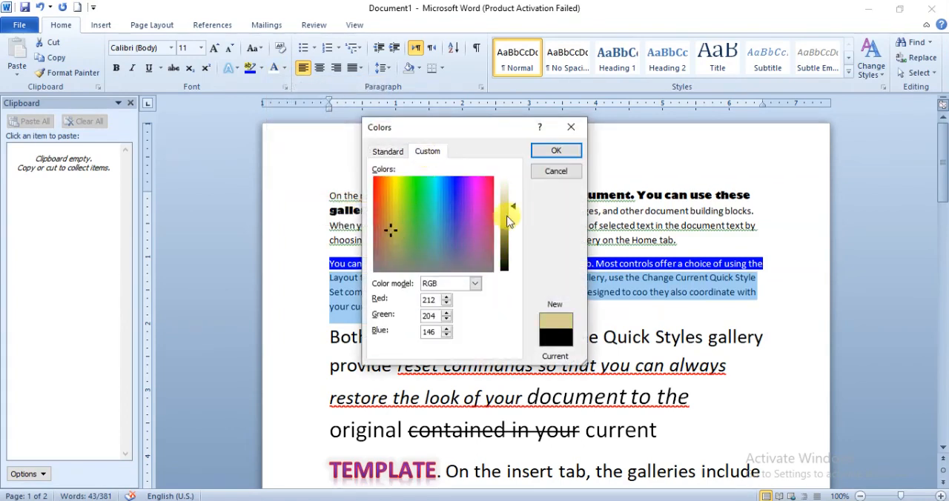
pyautogui.moveTo(513, 207); pyautogui.dragTo(511, 225)
pyautogui.click(482, 232)
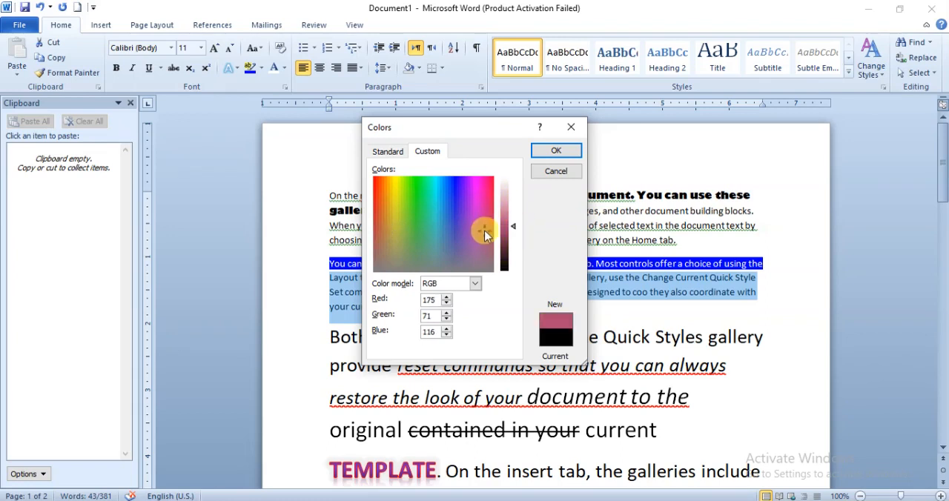
pyautogui.click(490, 186)
pyautogui.click(493, 178)
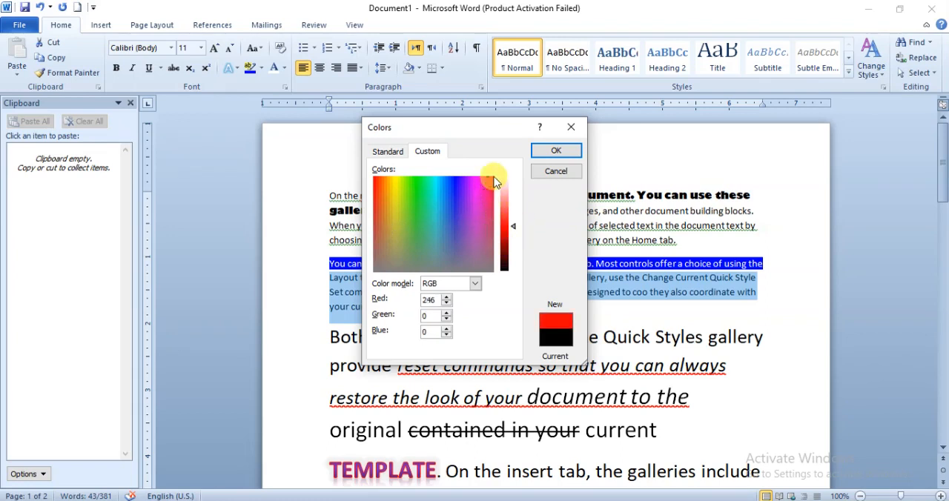
pyautogui.click(486, 207)
pyautogui.moveTo(515, 236); pyautogui.dragTo(510, 243)
pyautogui.click(556, 150)
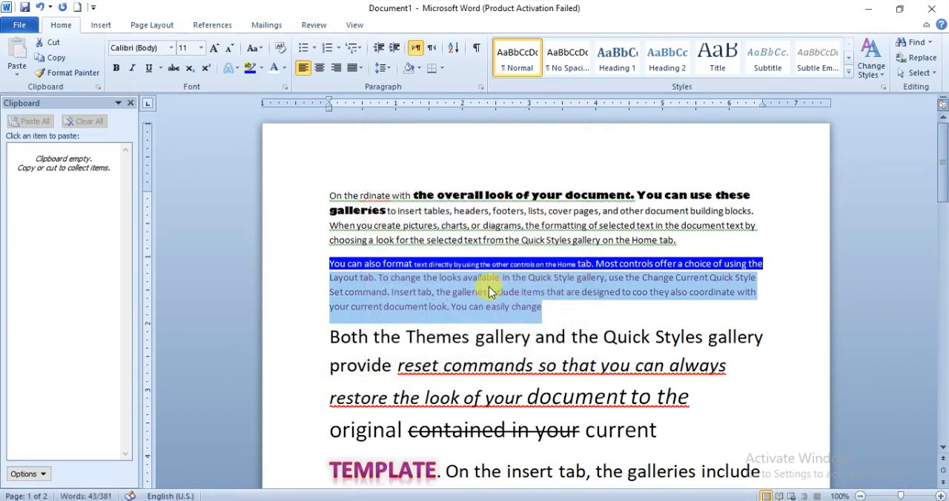
# - Look through the gradient options for the same lines, then give them a solid text fill in a light blue theme color
pyautogui.click(284, 67)
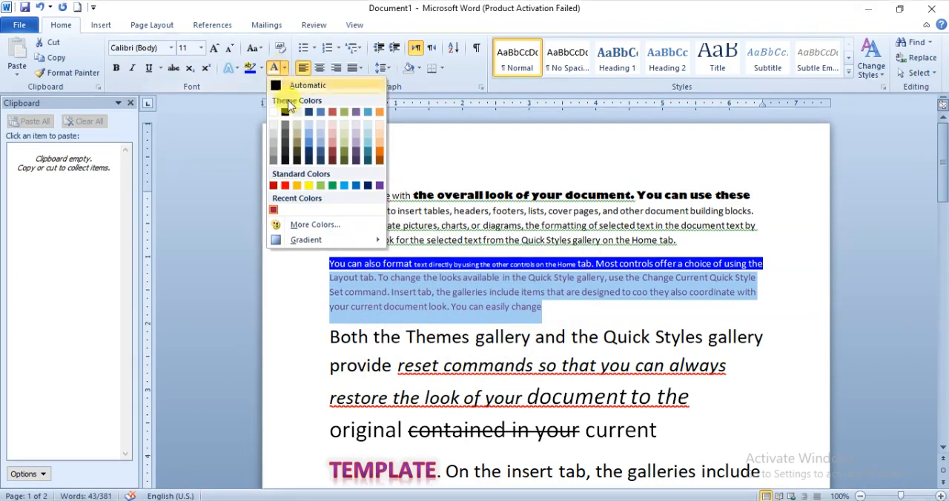
pyautogui.moveTo(315, 246)
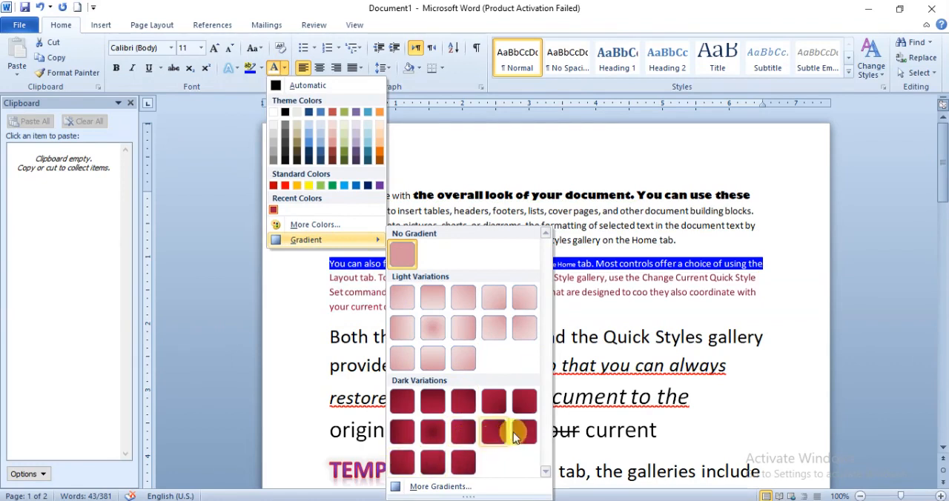
pyautogui.click(425, 486)
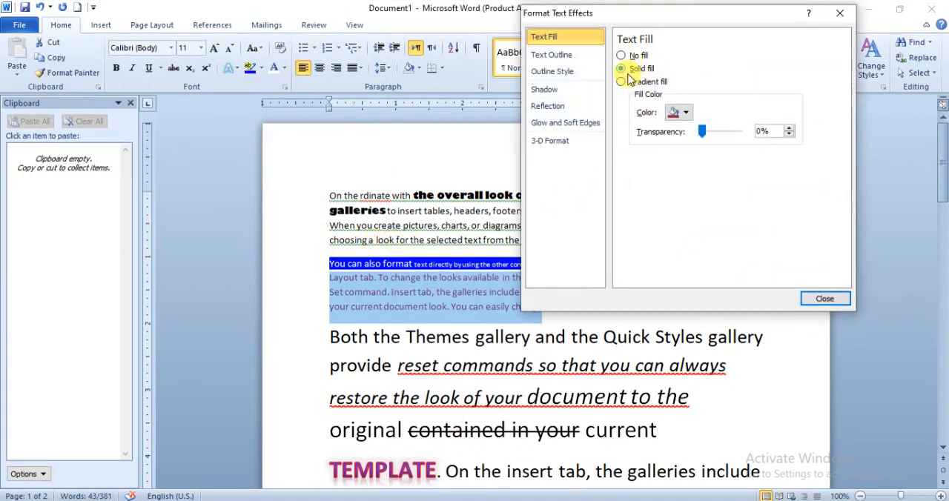
pyautogui.click(683, 112)
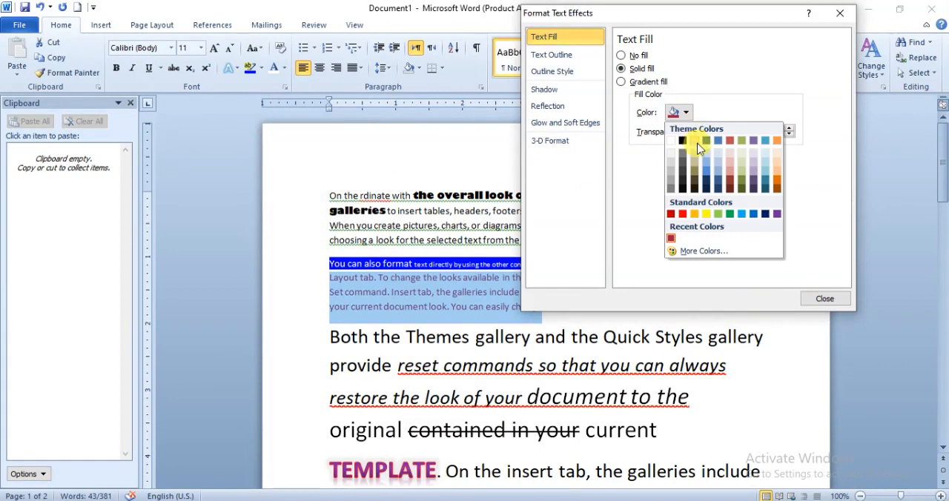
pyautogui.click(710, 164)
pyautogui.moveTo(704, 131)
pyautogui.mouseDown()
pyautogui.moveTo(734, 133)
pyautogui.moveTo(689, 133)
pyautogui.mouseUp()
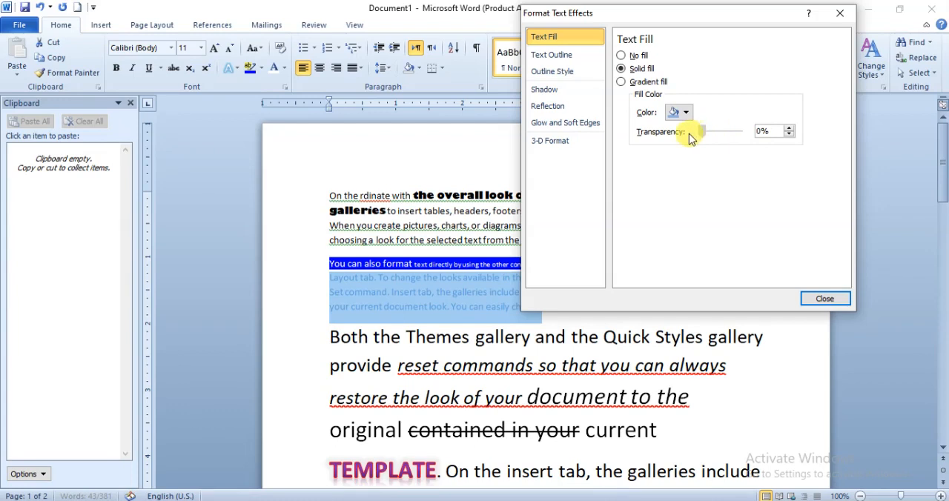
pyautogui.click(823, 298)
pyautogui.click(432, 299)
# - Open the full font settings for the light blue lines of the second paragraph and set the Latin text font to Freestyle Script
pyautogui.moveTo(330, 278); pyautogui.dragTo(547, 308)
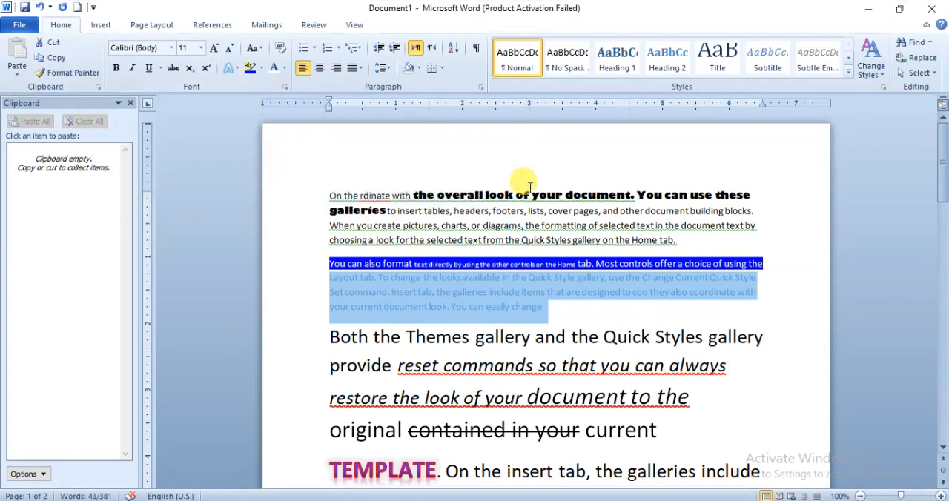
pyautogui.scroll(-15, 438, 170)
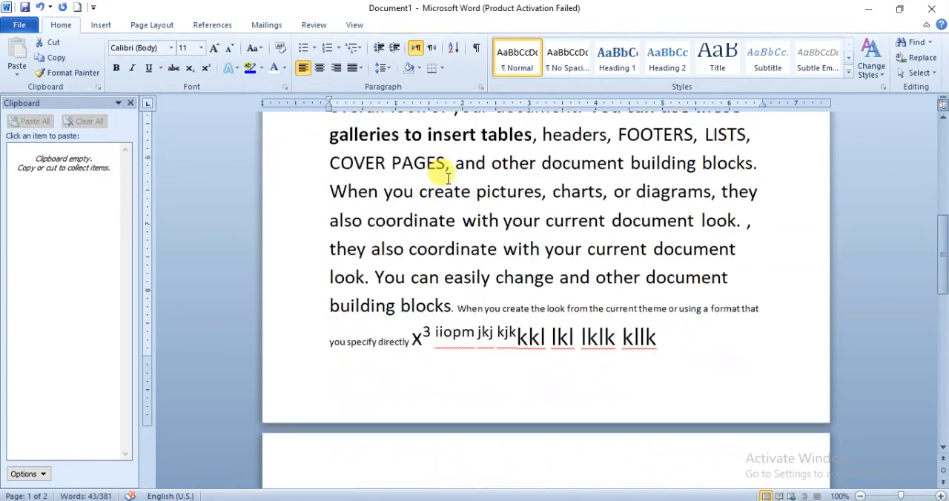
pyautogui.scroll(10, 445, 175)
pyautogui.scroll(-6, 443, 174)
pyautogui.click(285, 87)
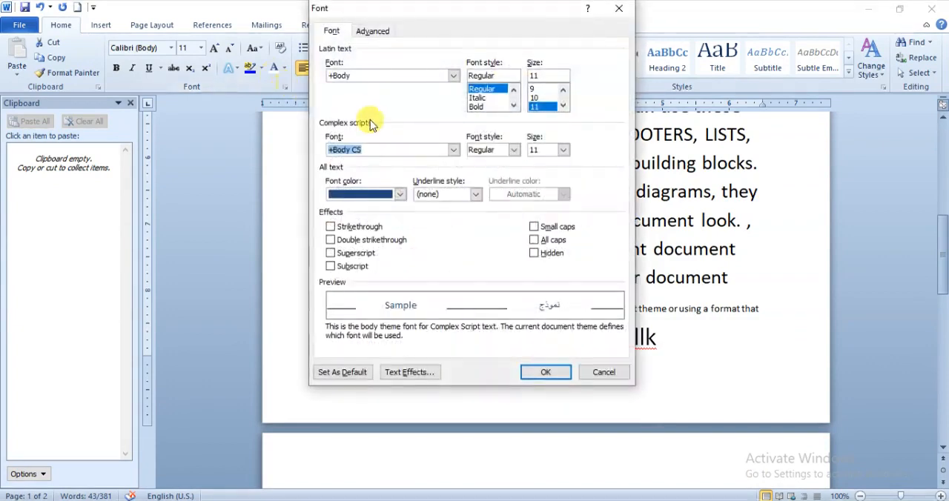
pyautogui.moveTo(469, 16); pyautogui.dragTo(200, 30)
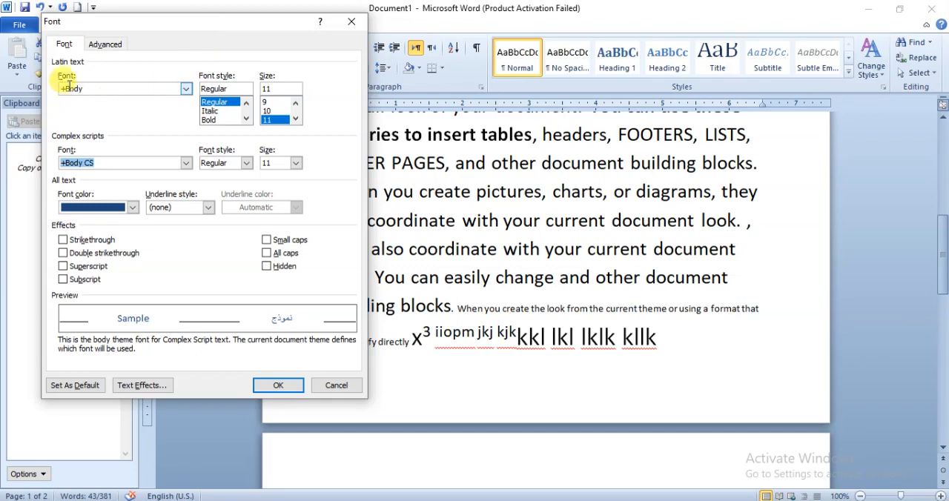
pyautogui.moveTo(160, 32); pyautogui.dragTo(170, 111)
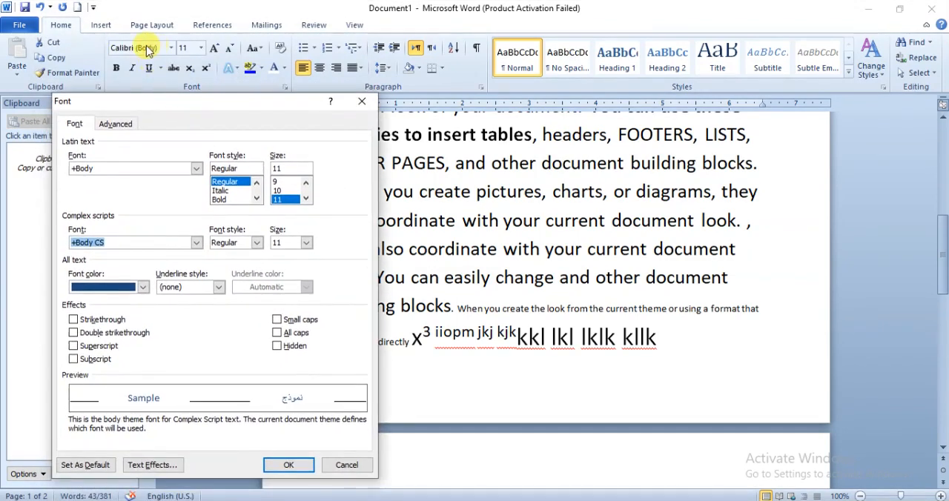
pyautogui.click(197, 170)
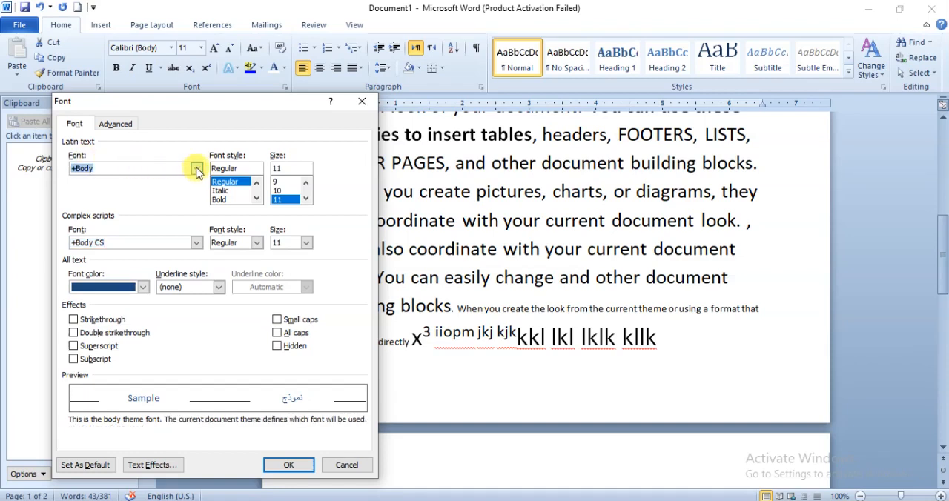
pyautogui.click(196, 171)
pyautogui.scroll(-10, 149, 206)
pyautogui.scroll(-15, 148, 207)
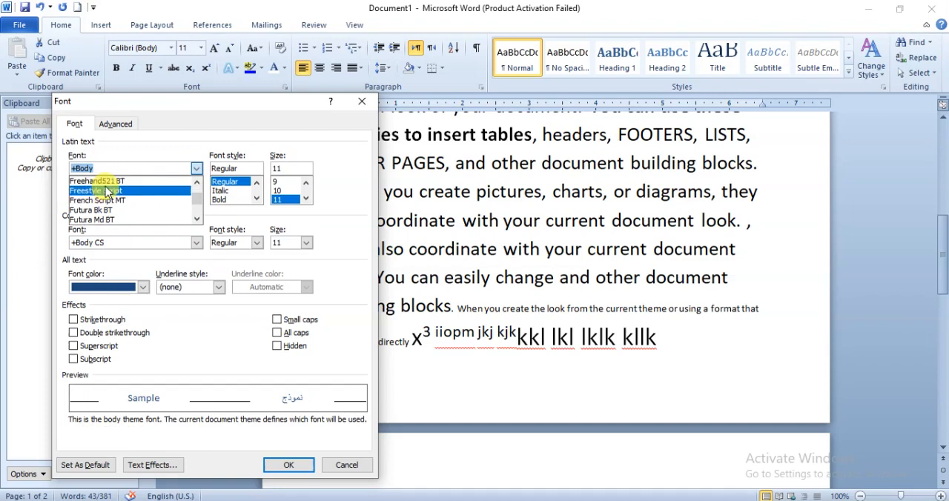
pyautogui.click(103, 192)
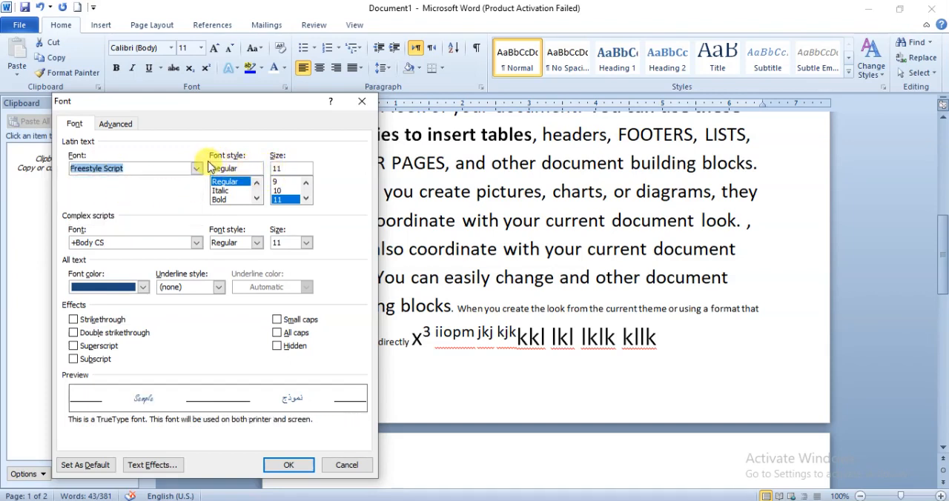
# - Try the Italic and Bold styles for the Latin text, return to Regular, and set the size to 72
pyautogui.click(228, 183)
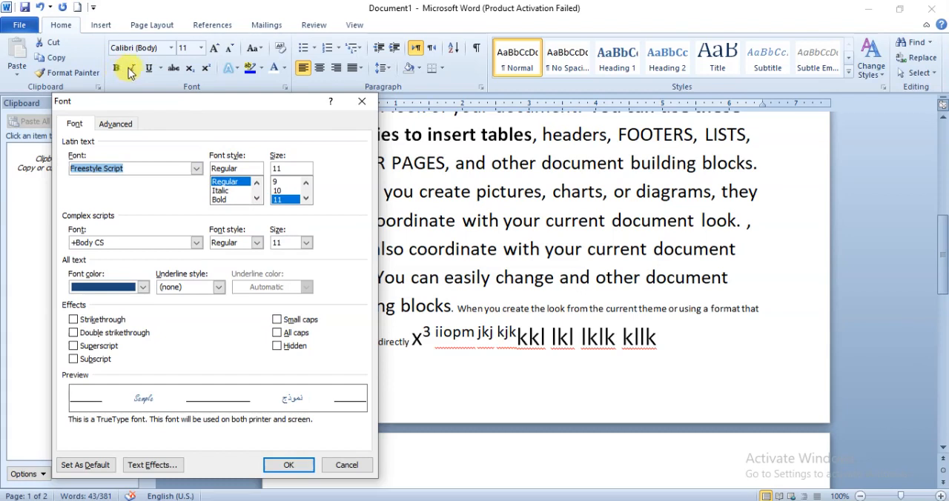
pyautogui.click(226, 190)
pyautogui.click(225, 200)
pyautogui.click(225, 182)
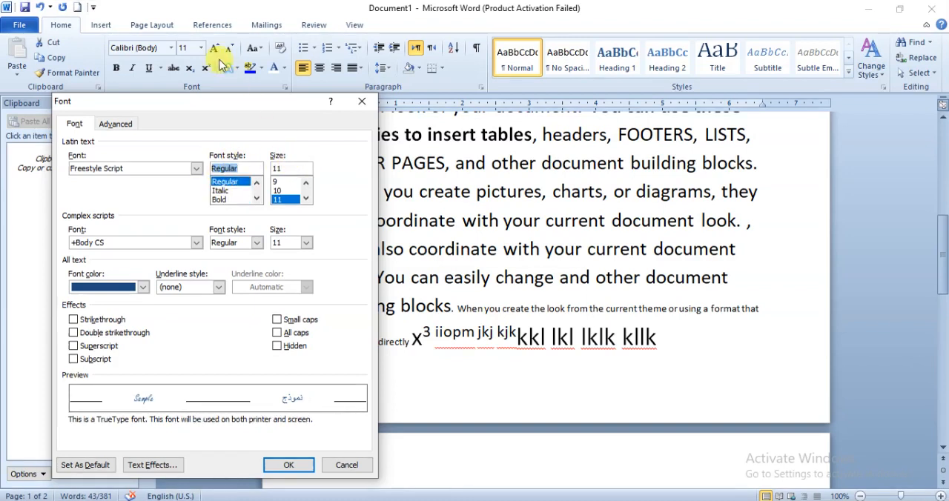
pyautogui.click(305, 198)
pyautogui.click(305, 197)
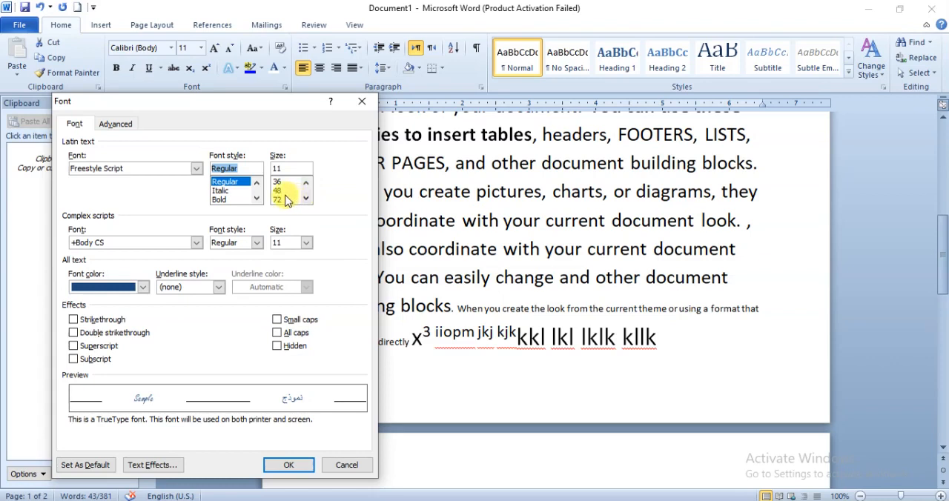
pyautogui.click(285, 200)
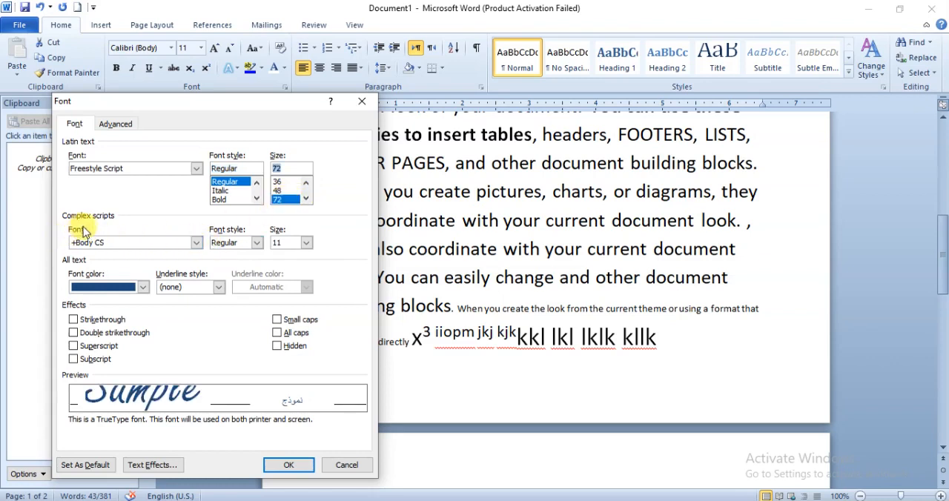
# - Set the font color for all text in the font settings to standard yellow
pyautogui.click(181, 244)
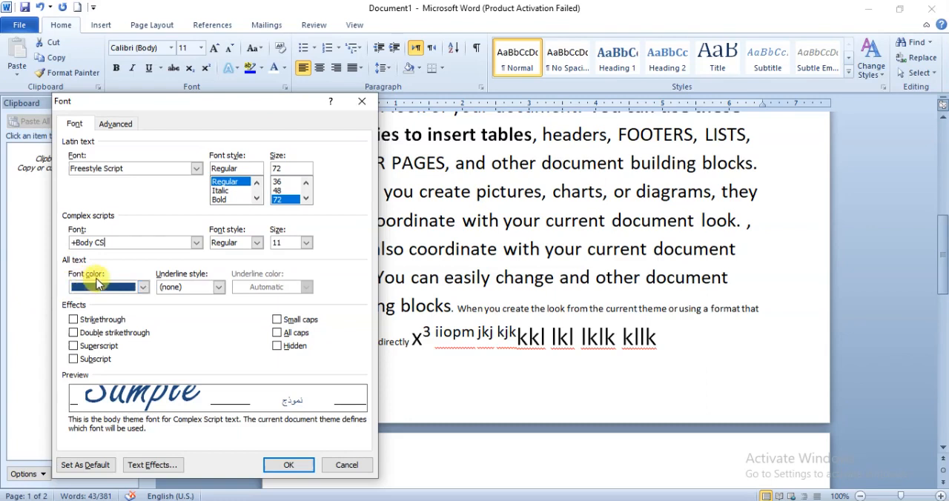
pyautogui.click(143, 288)
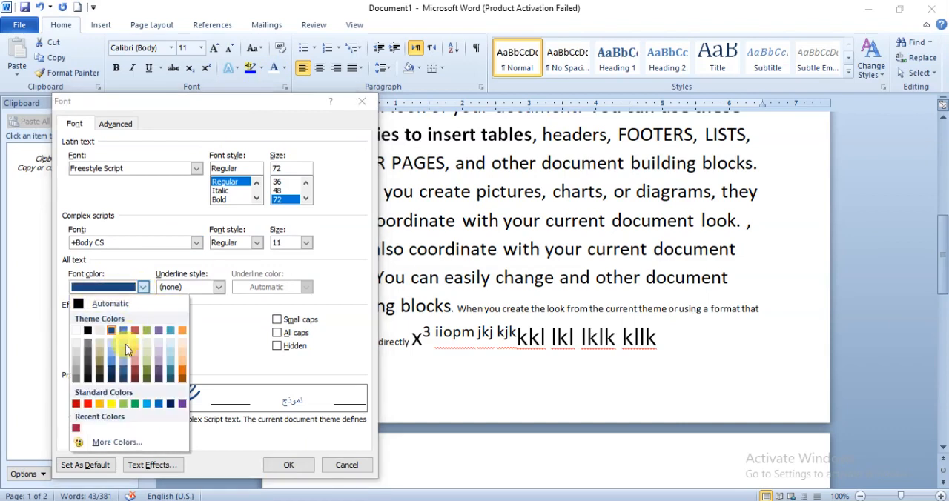
pyautogui.click(115, 404)
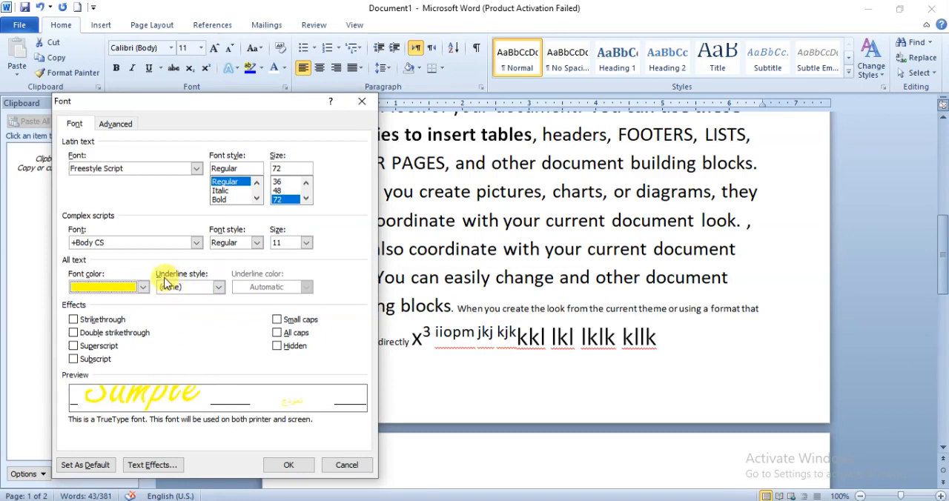
# - Set the underline style for all text to a heavy dashed line and the underline color to standard blue
pyautogui.click(219, 288)
pyautogui.scroll(-3, 207, 323)
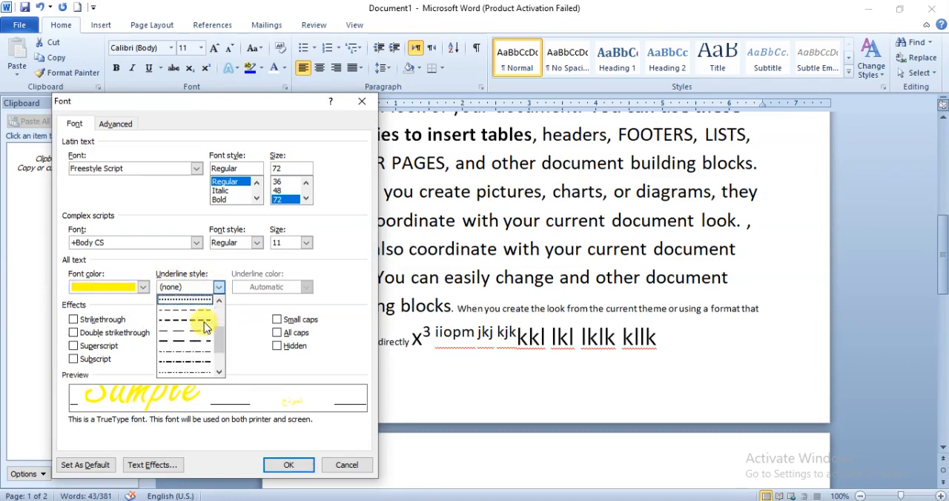
pyautogui.scroll(2, 196, 338)
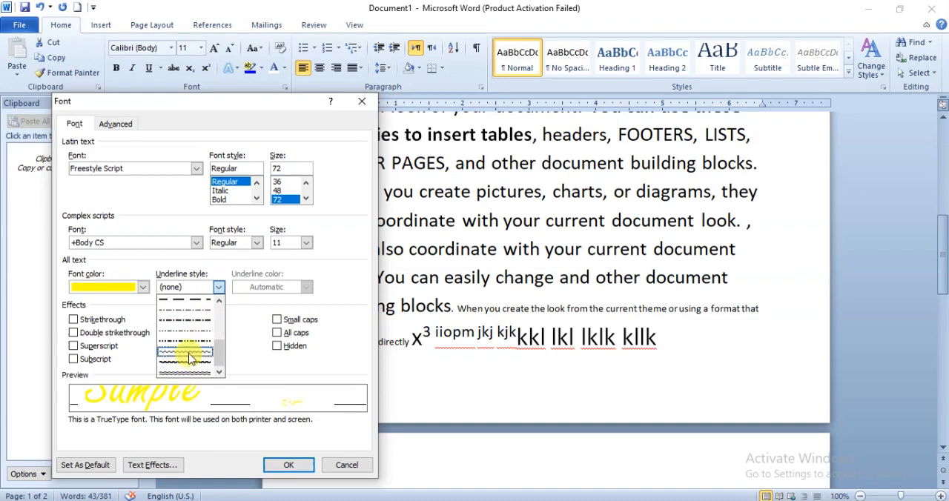
pyautogui.scroll(1, 190, 347)
pyautogui.scroll(-2, 186, 354)
pyautogui.click(187, 353)
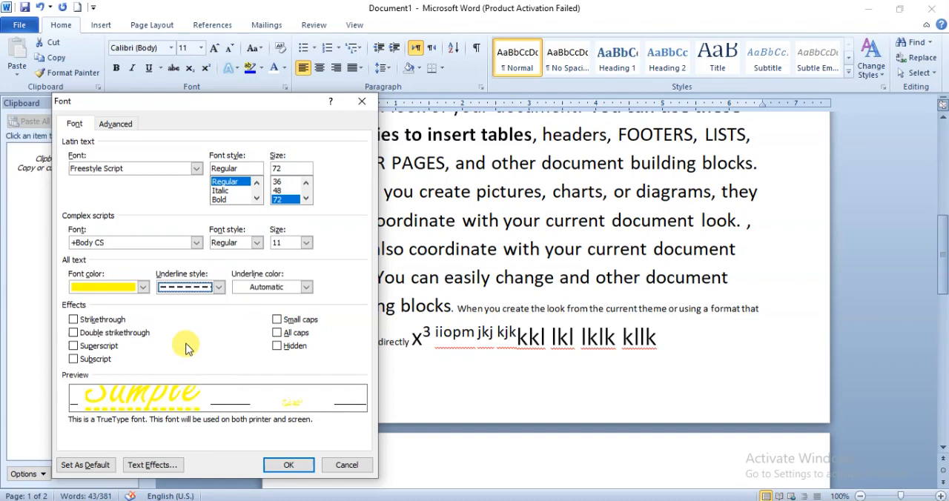
pyautogui.click(286, 290)
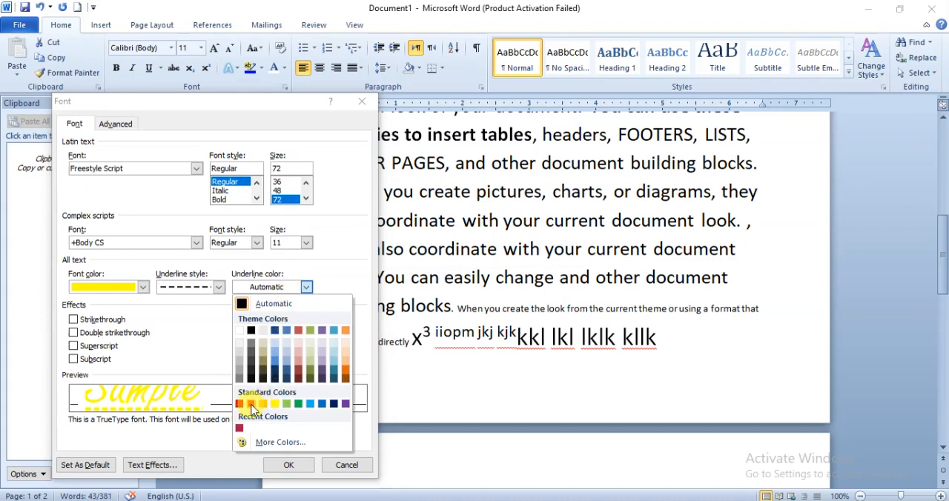
pyautogui.click(323, 404)
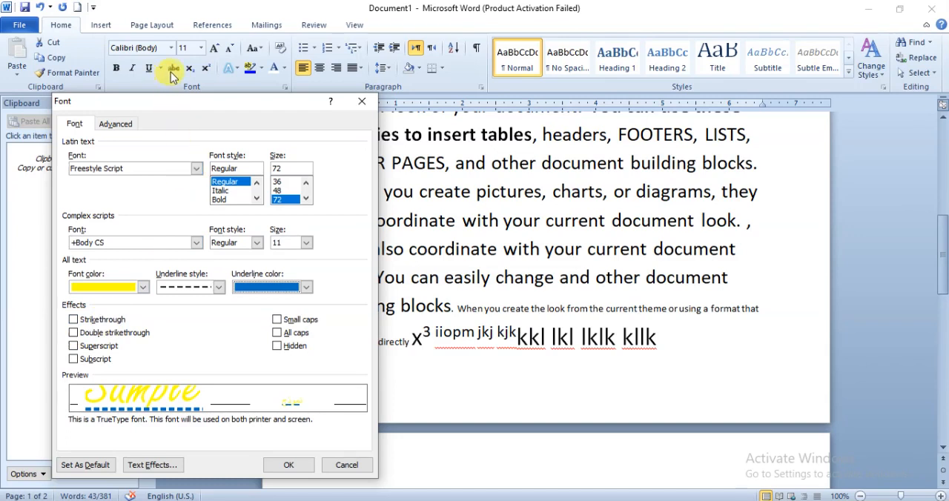
# - Try Strikethrough with an Automatic font color, then clear the strikethrough and set the underline style to (none)
pyautogui.click(73, 320)
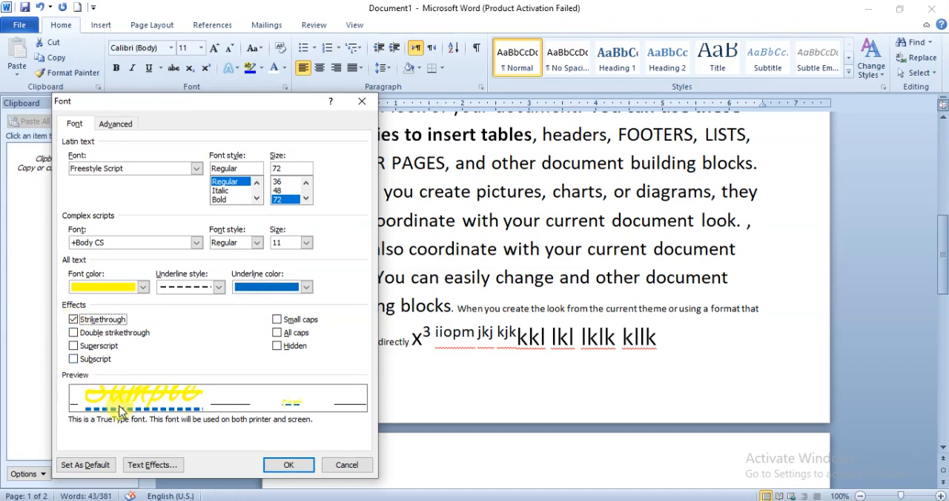
pyautogui.click(141, 288)
pyautogui.click(104, 302)
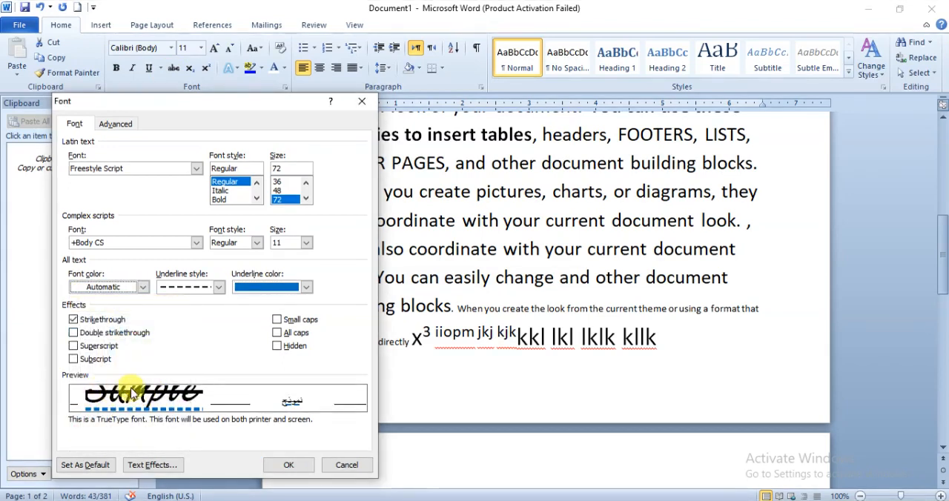
pyautogui.click(74, 321)
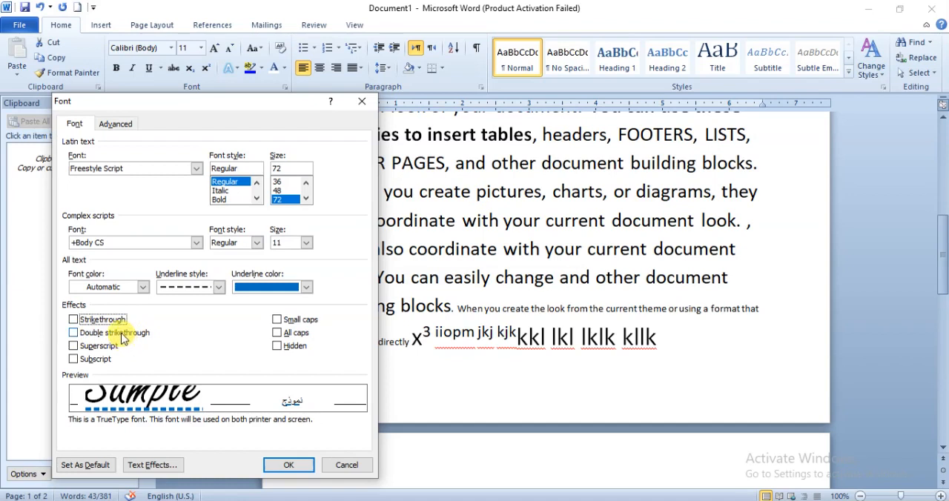
pyautogui.click(219, 287)
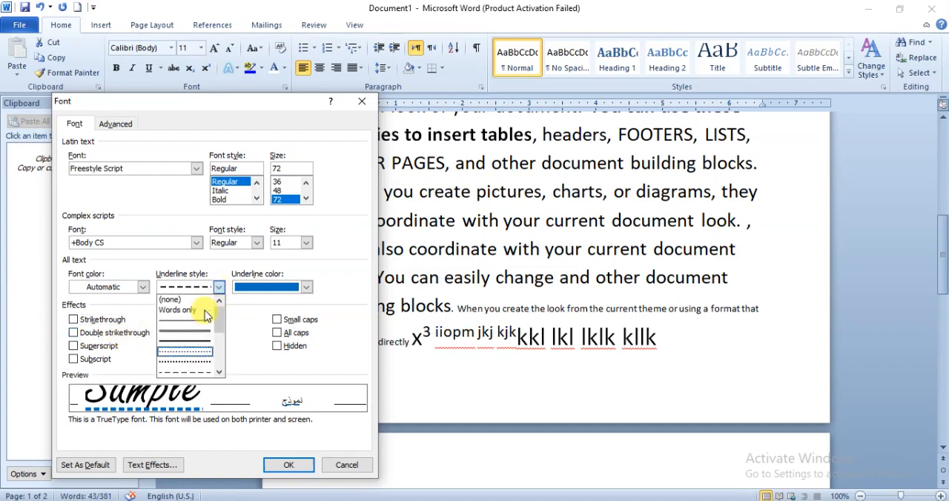
pyautogui.click(175, 299)
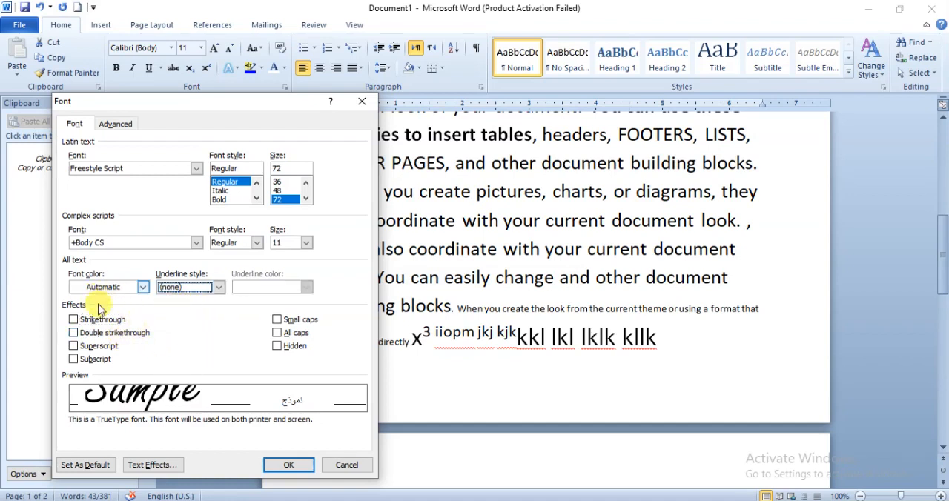
# - Try Double strikethrough with the Latin text at size 36, then clear the effect and discard the font changes
pyautogui.click(74, 332)
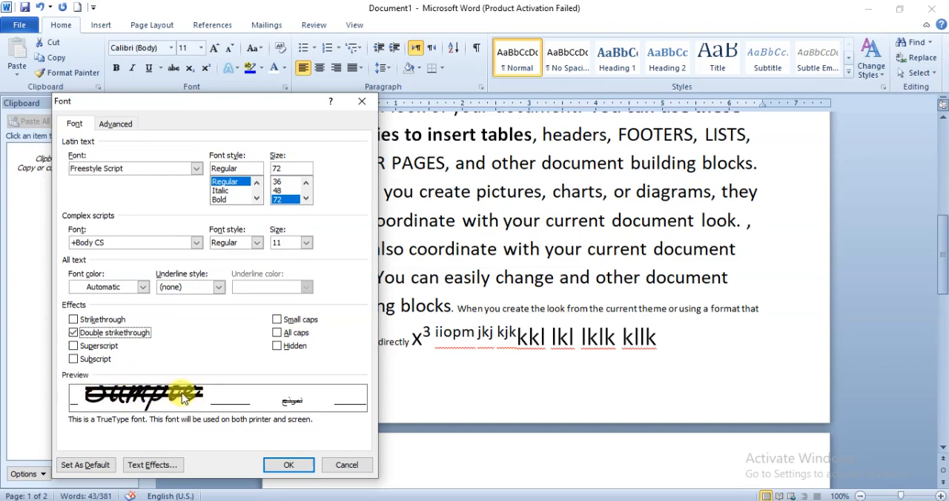
pyautogui.click(282, 183)
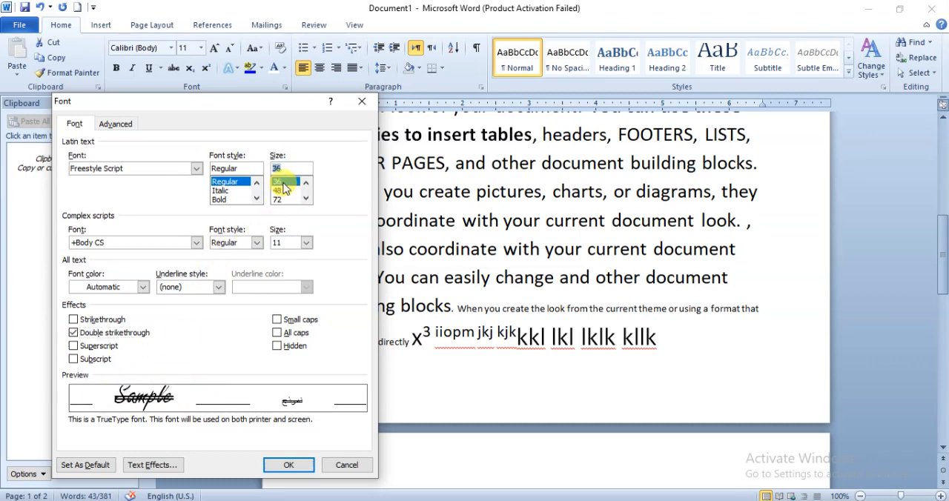
pyautogui.click(78, 335)
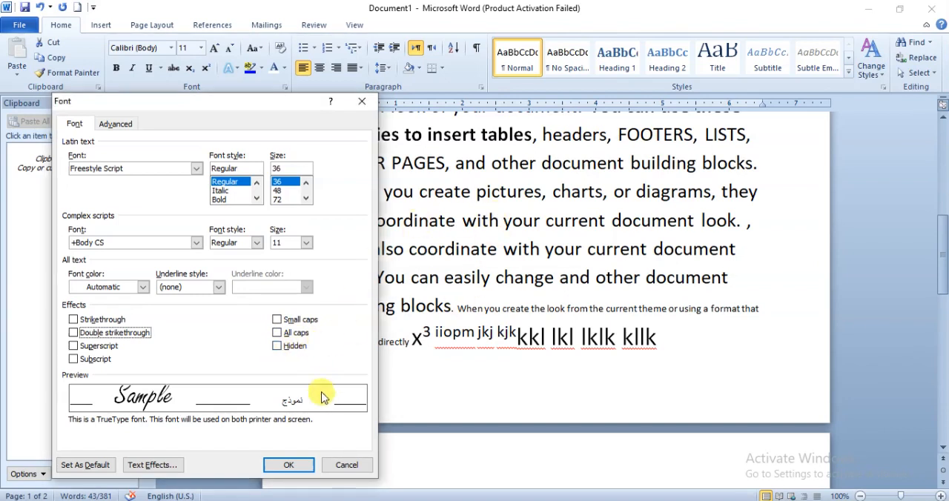
pyautogui.click(346, 465)
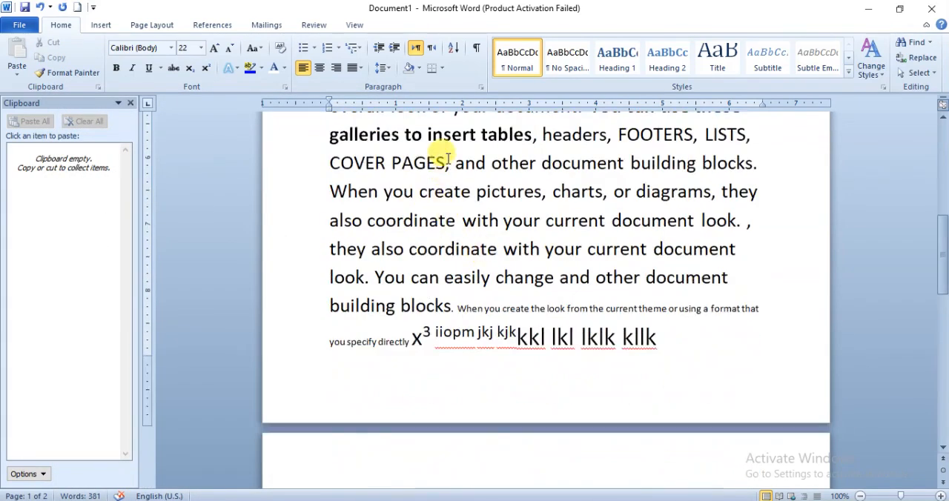
# - Apply the Hidden effect to the text from "and other document building blocks" through "When you create pictures, charts"
pyautogui.click(455, 162)
pyautogui.moveTo(459, 163); pyautogui.dragTo(598, 191)
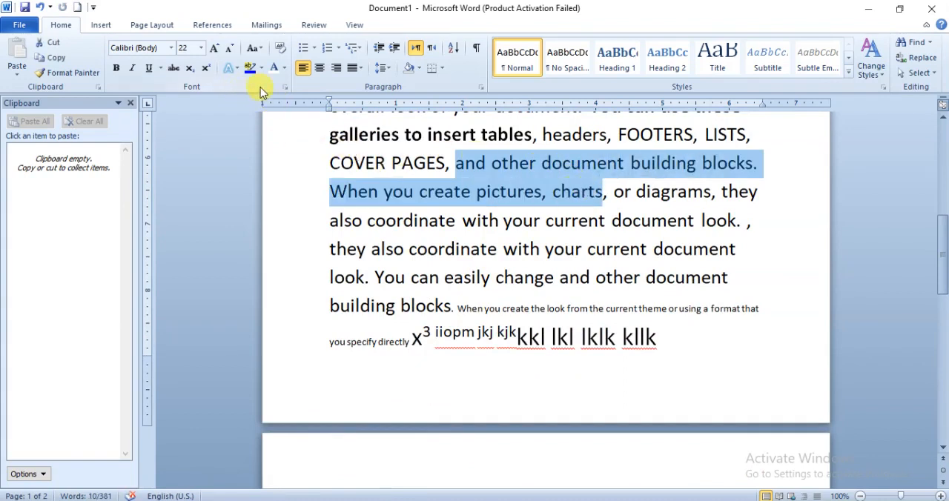
pyautogui.click(284, 86)
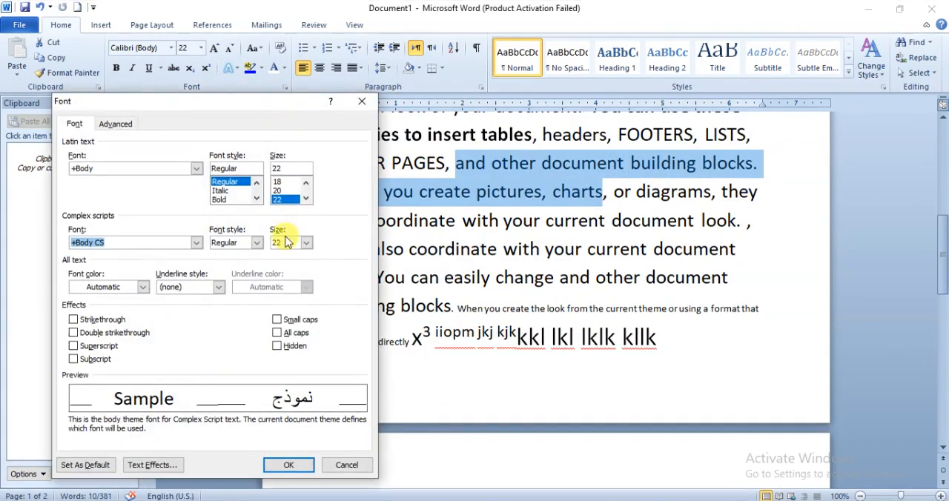
pyautogui.click(278, 346)
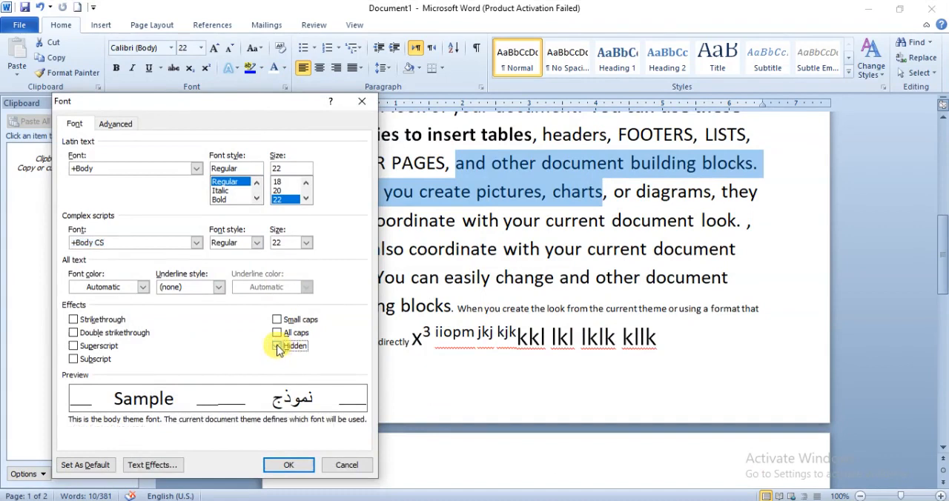
pyautogui.click(287, 465)
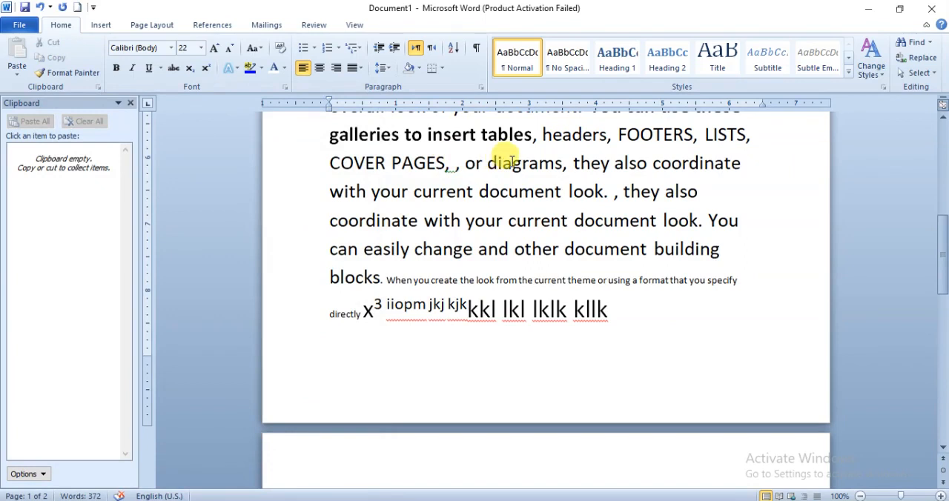
# - Try to bring back the hidden text by toggling the Hidden effect on the space after "COVER PAGES,"
pyautogui.click(457, 164)
pyautogui.moveTo(446, 209); pyautogui.dragTo(451, 209)
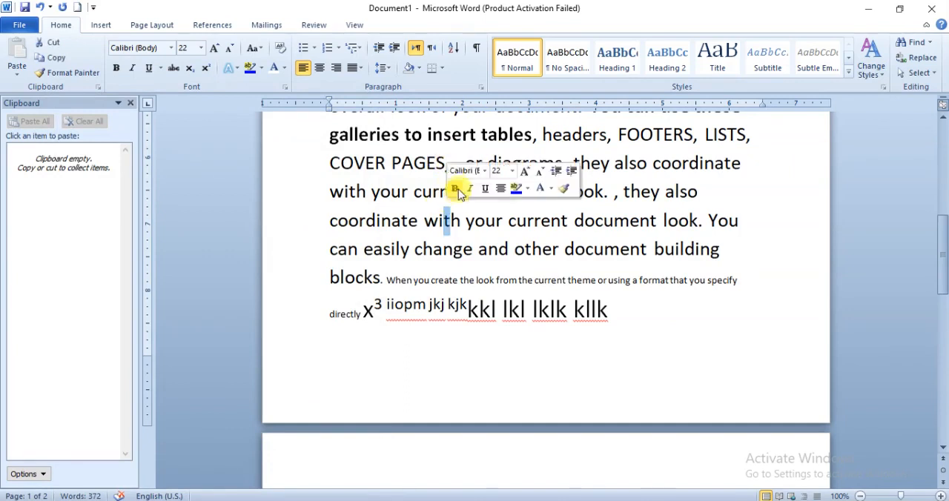
pyautogui.click(447, 161)
pyautogui.moveTo(452, 165); pyautogui.dragTo(454, 164)
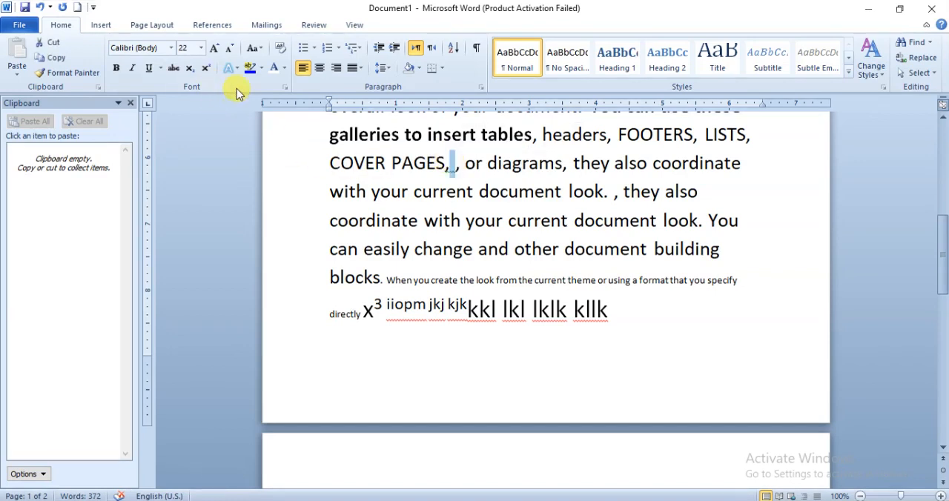
pyautogui.click(284, 87)
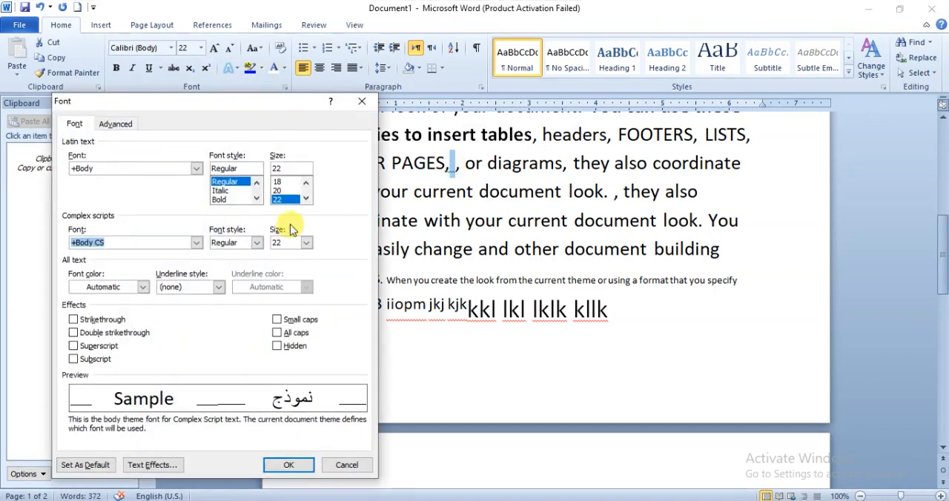
pyautogui.click(281, 346)
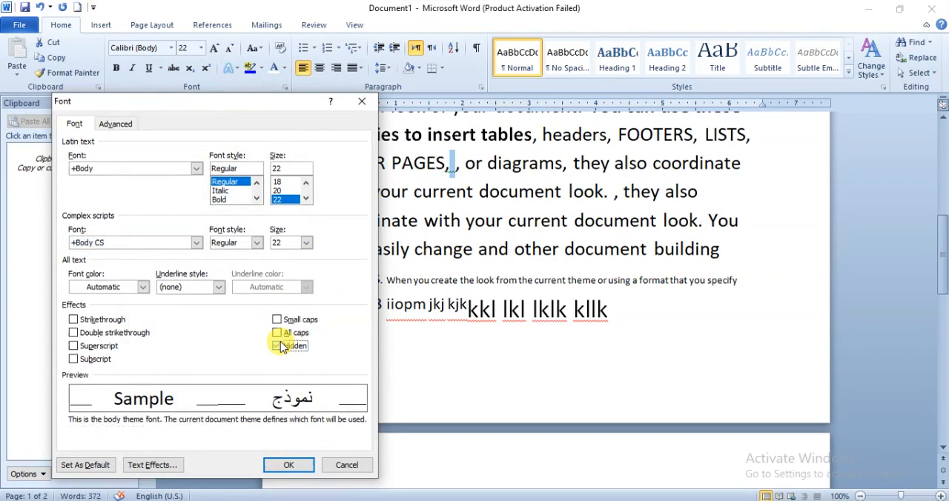
pyautogui.click(280, 465)
# - Select across the two commas after "COVER PAGES" and clear the Hidden effect from the text between them
pyautogui.click(437, 165)
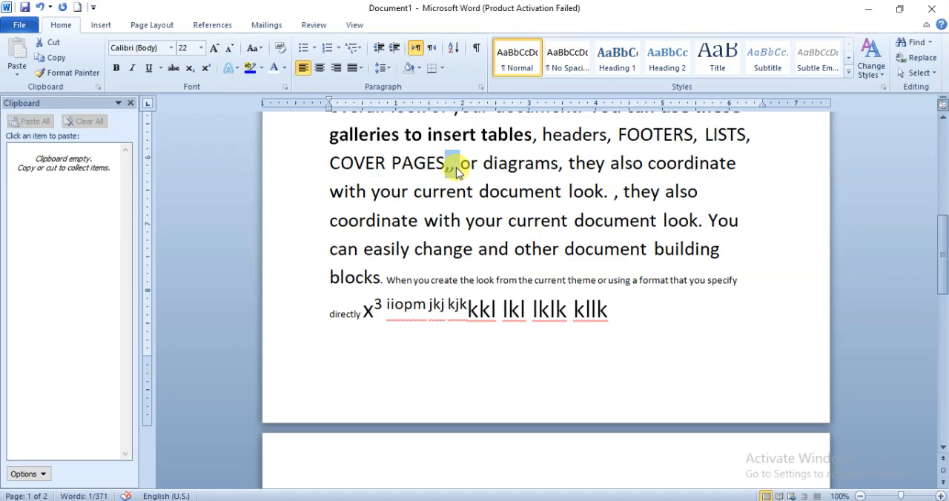
pyautogui.click(284, 87)
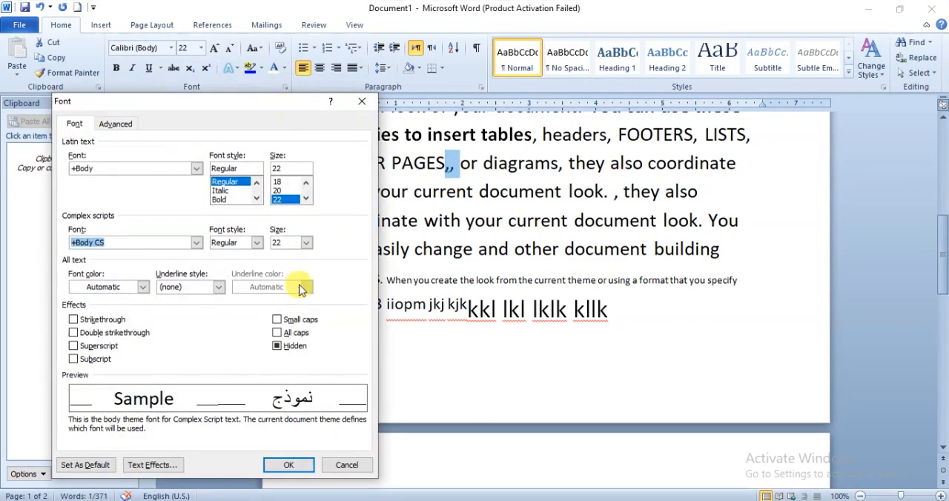
pyautogui.click(278, 347)
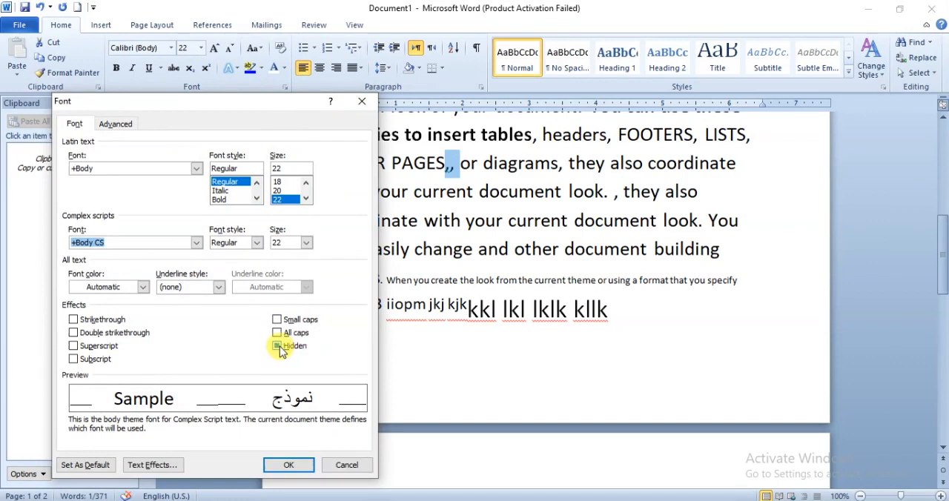
pyautogui.click(284, 348)
pyautogui.click(278, 347)
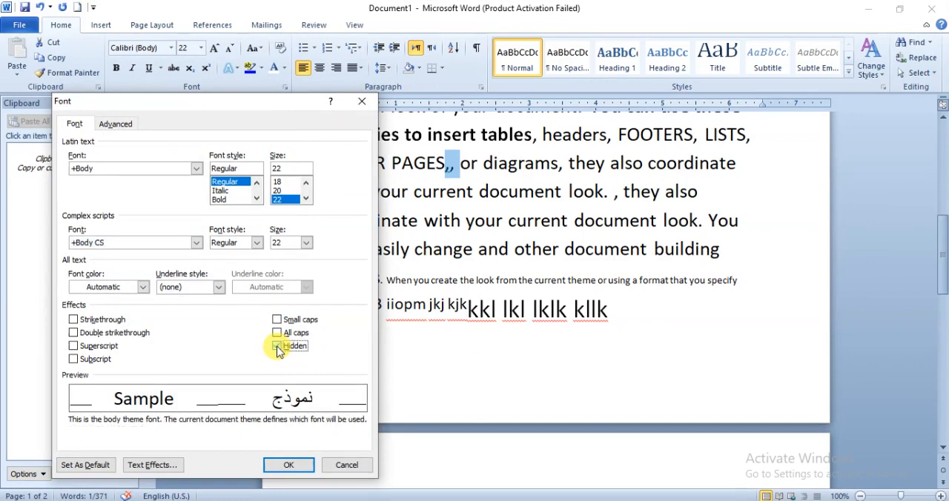
pyautogui.click(300, 467)
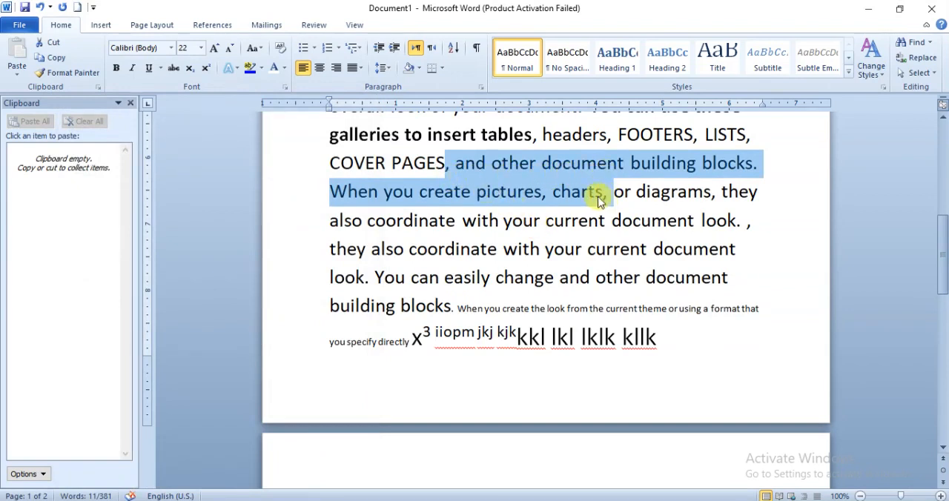
pyautogui.click(449, 191)
pyautogui.scroll(-4, 449, 190)
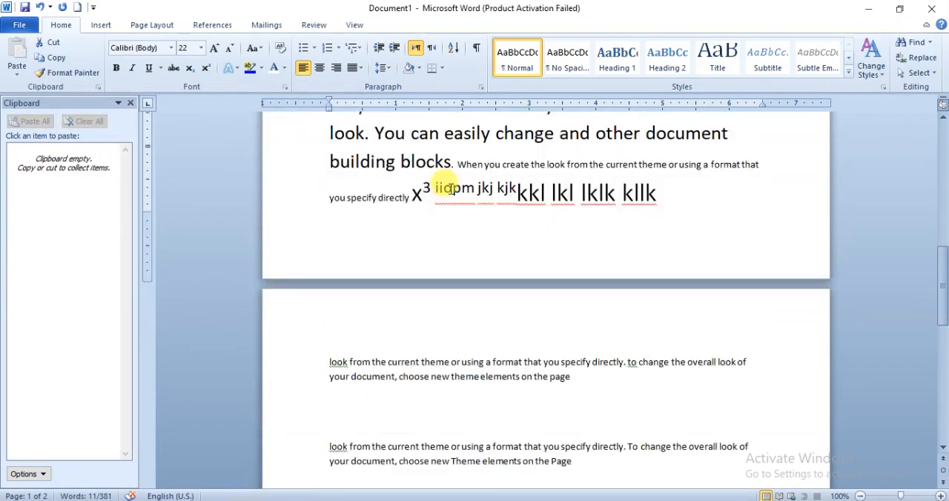